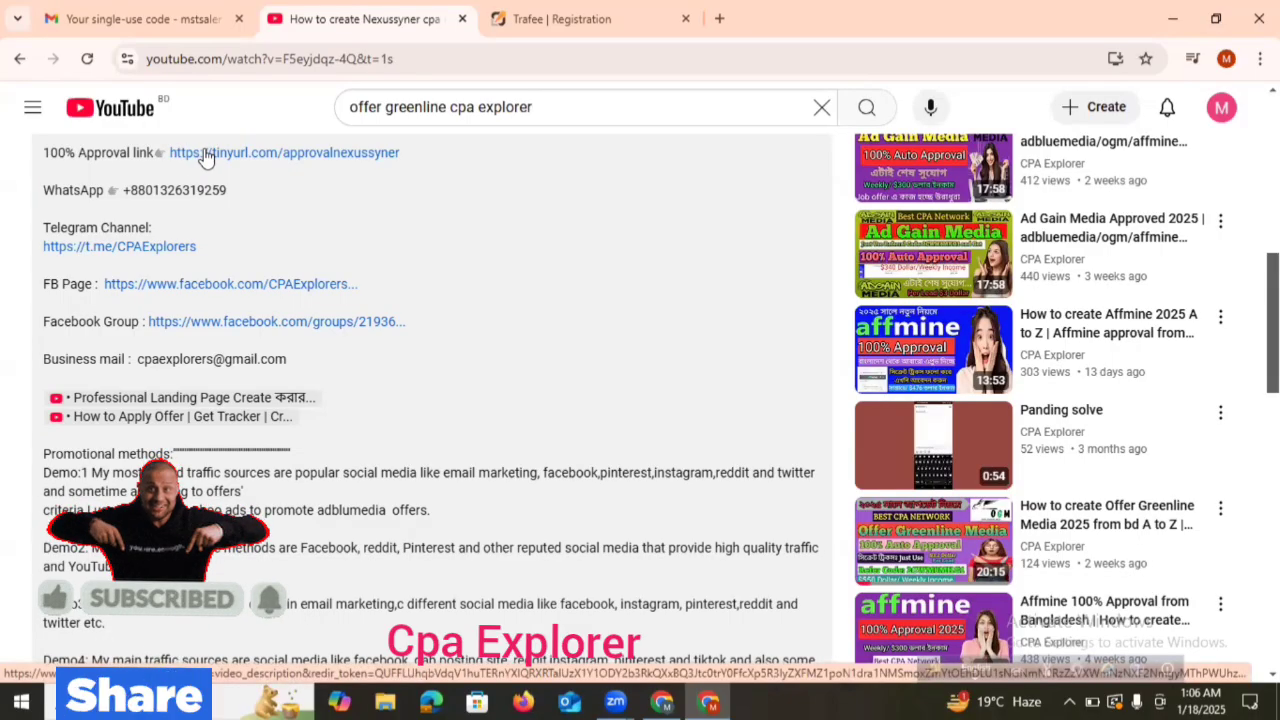
Fill in the email address and username on the Trafee registration form using the saved autofill entries.
{"action": "left_click", "coordinate": [568, 28]}
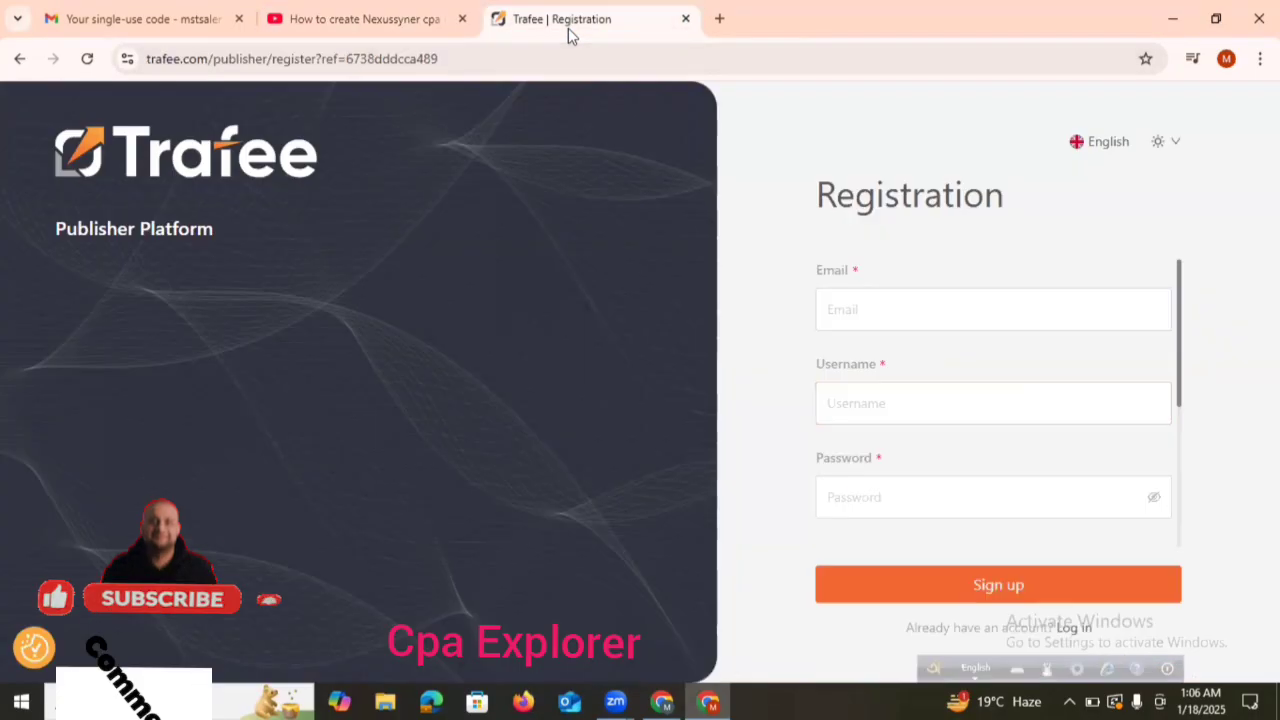
{"action": "left_click", "coordinate": [863, 317]}
{"action": "left_click", "coordinate": [1003, 366]}
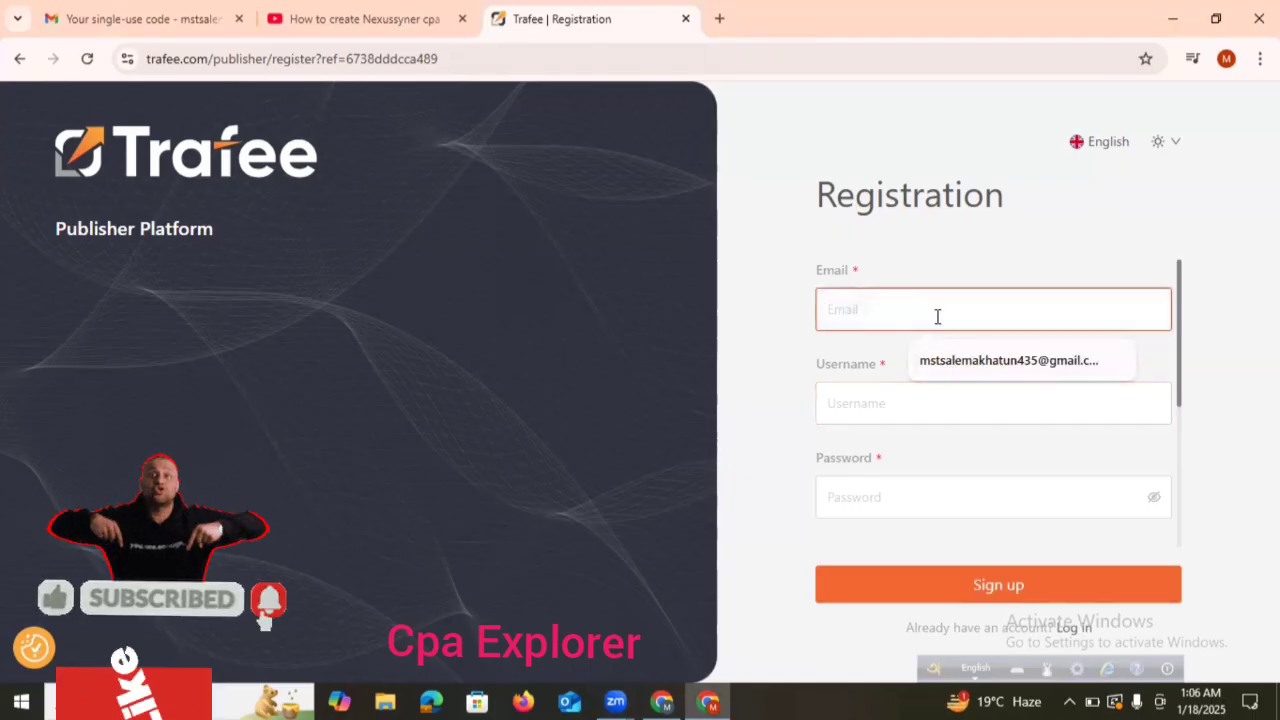
{"action": "left_click", "coordinate": [979, 373]}
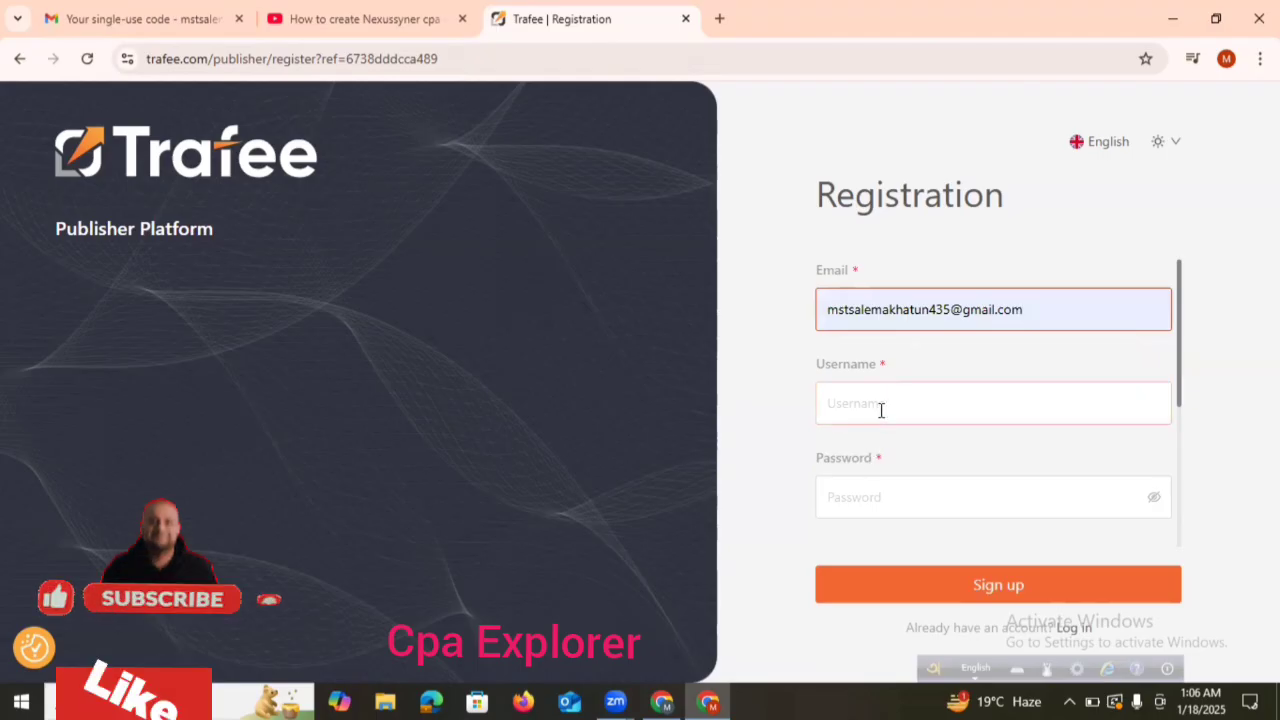
{"action": "left_click", "coordinate": [881, 407]}
{"action": "left_click", "coordinate": [928, 455]}
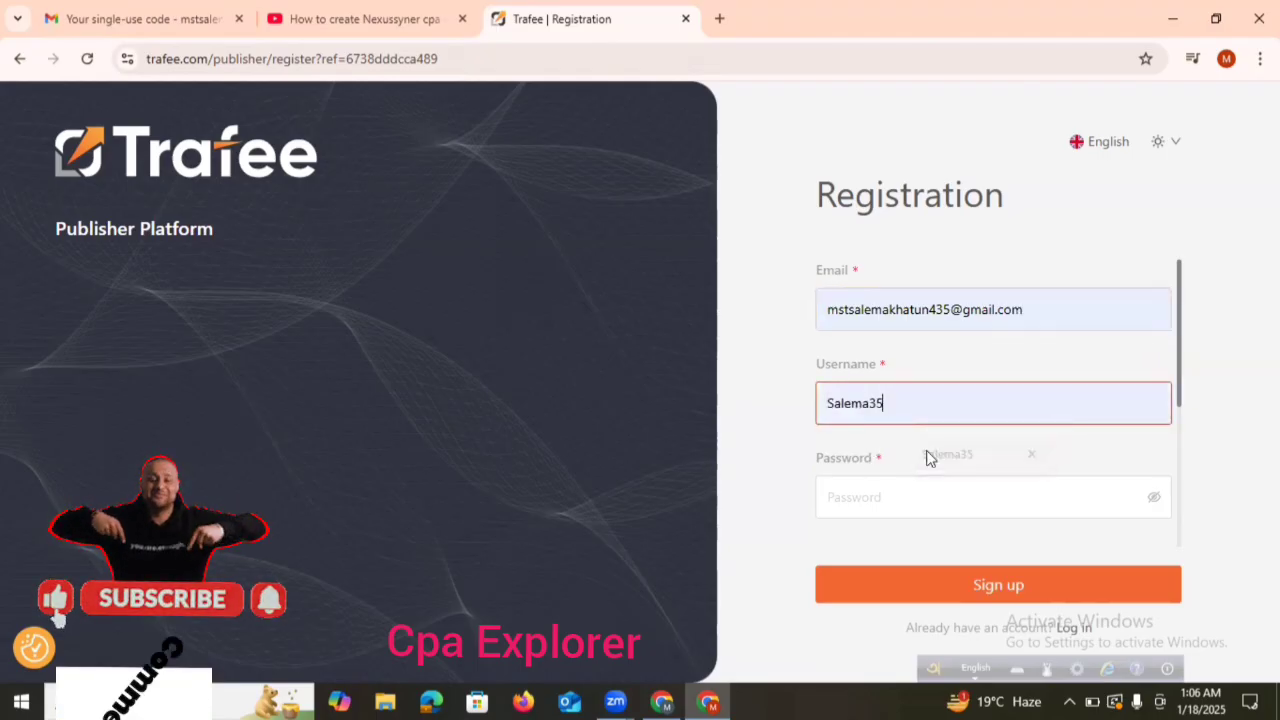
Enter a self-chosen account password instead of the suggested strong one and repeat it in the confirmation field.
{"action": "left_click", "coordinate": [877, 492]}
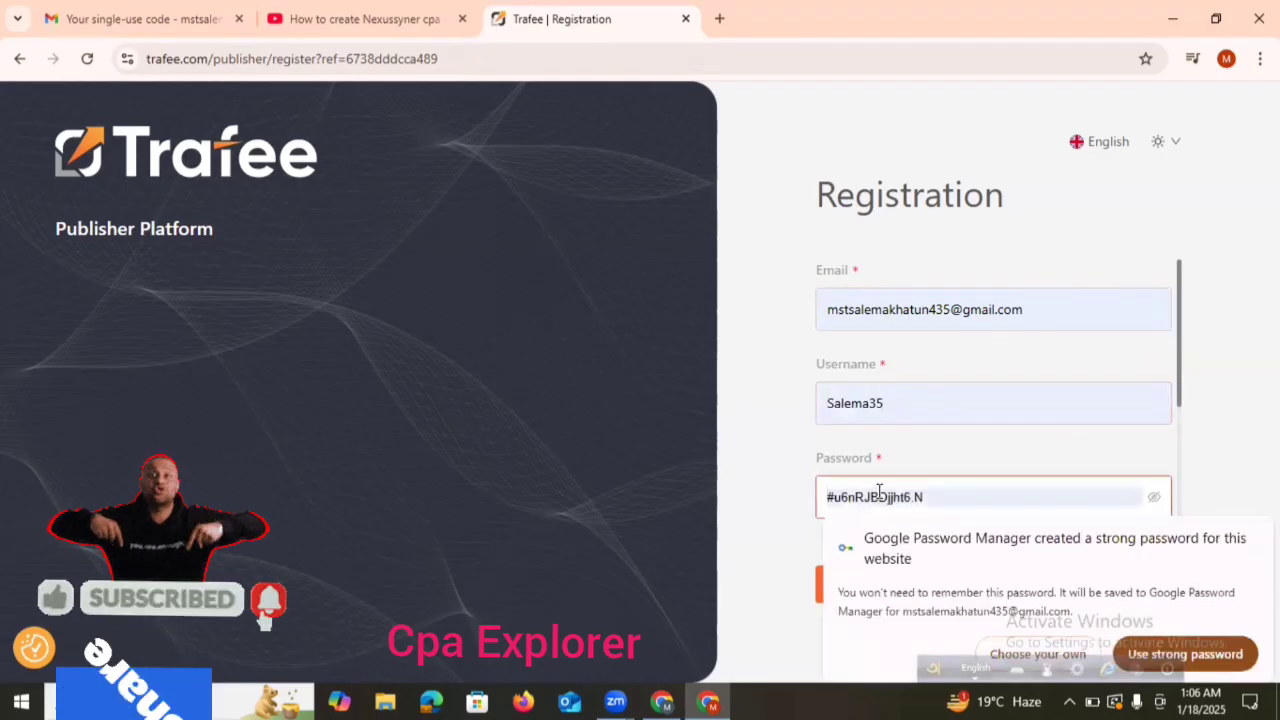
{"action": "left_click", "coordinate": [752, 589]}
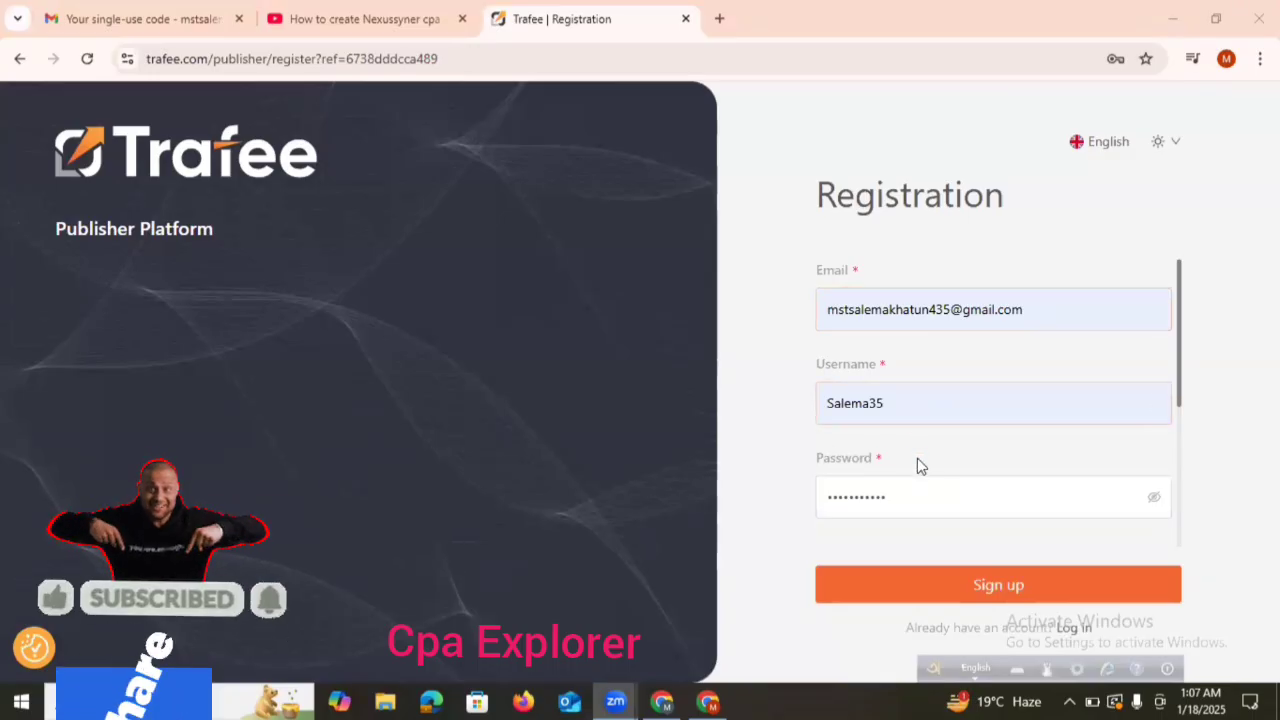
{"action": "left_click_drag", "start_coordinate": [1178, 374], "coordinate": [1177, 457]}
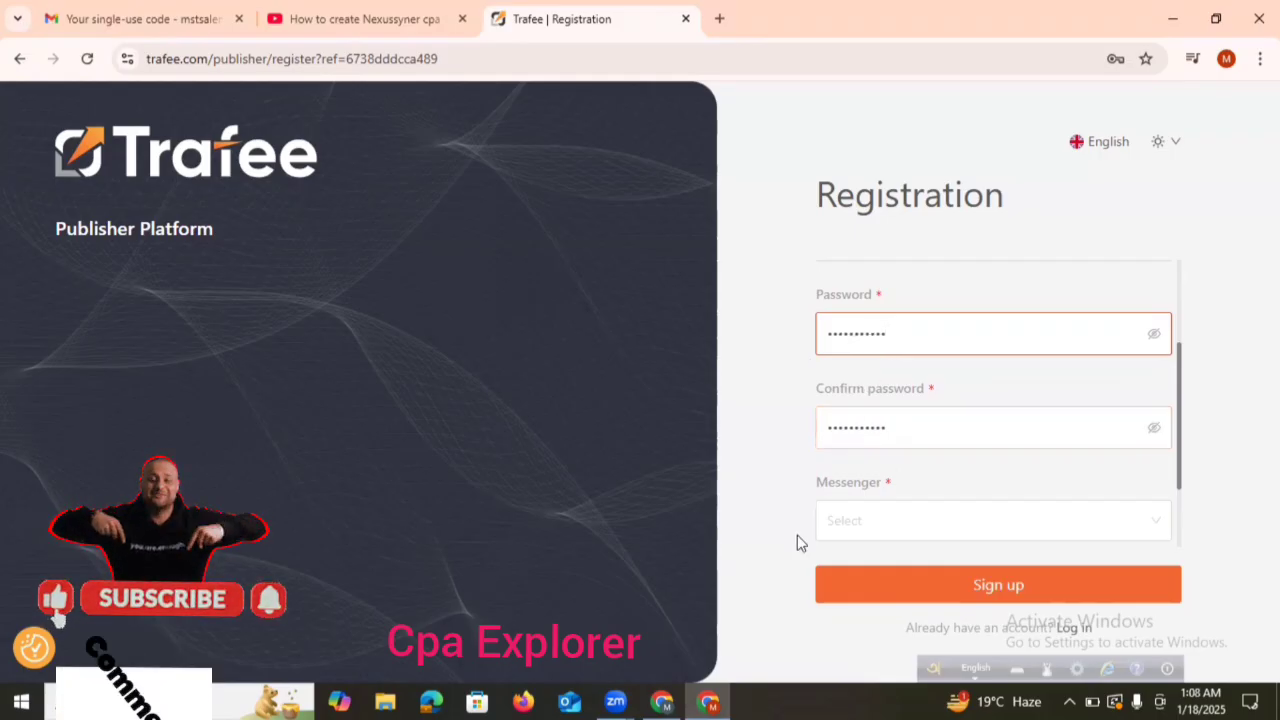
Choose Skype as the messenger and fill in the account field with the Skype ID copied from the Gmail draft.
{"action": "left_click", "coordinate": [898, 523]}
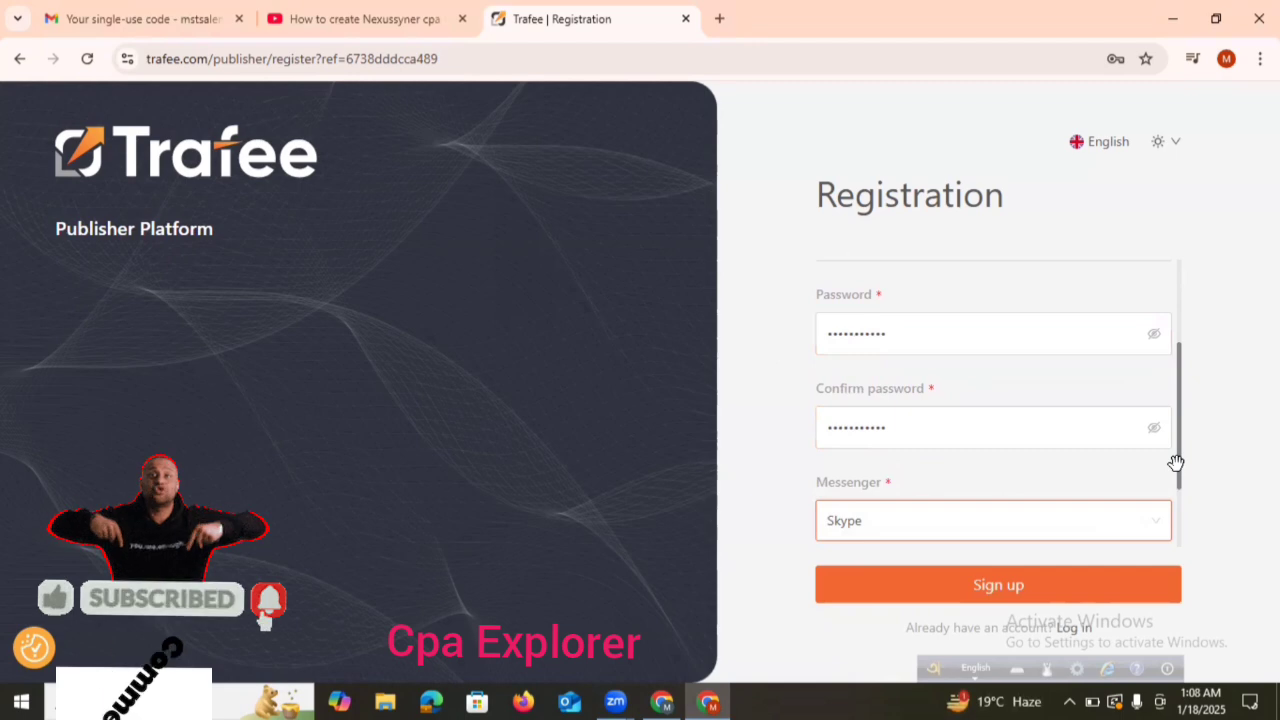
{"action": "left_click_drag", "start_coordinate": [1176, 465], "coordinate": [1181, 541]}
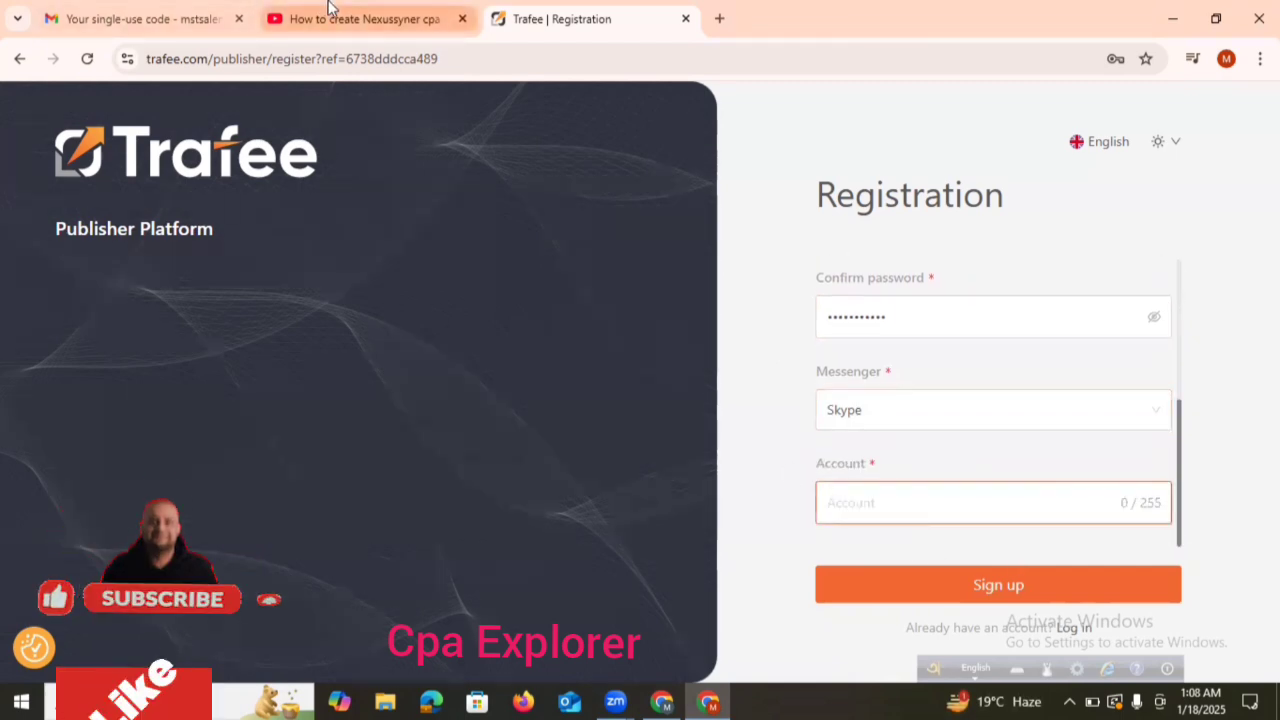
{"action": "left_click", "coordinate": [190, 18]}
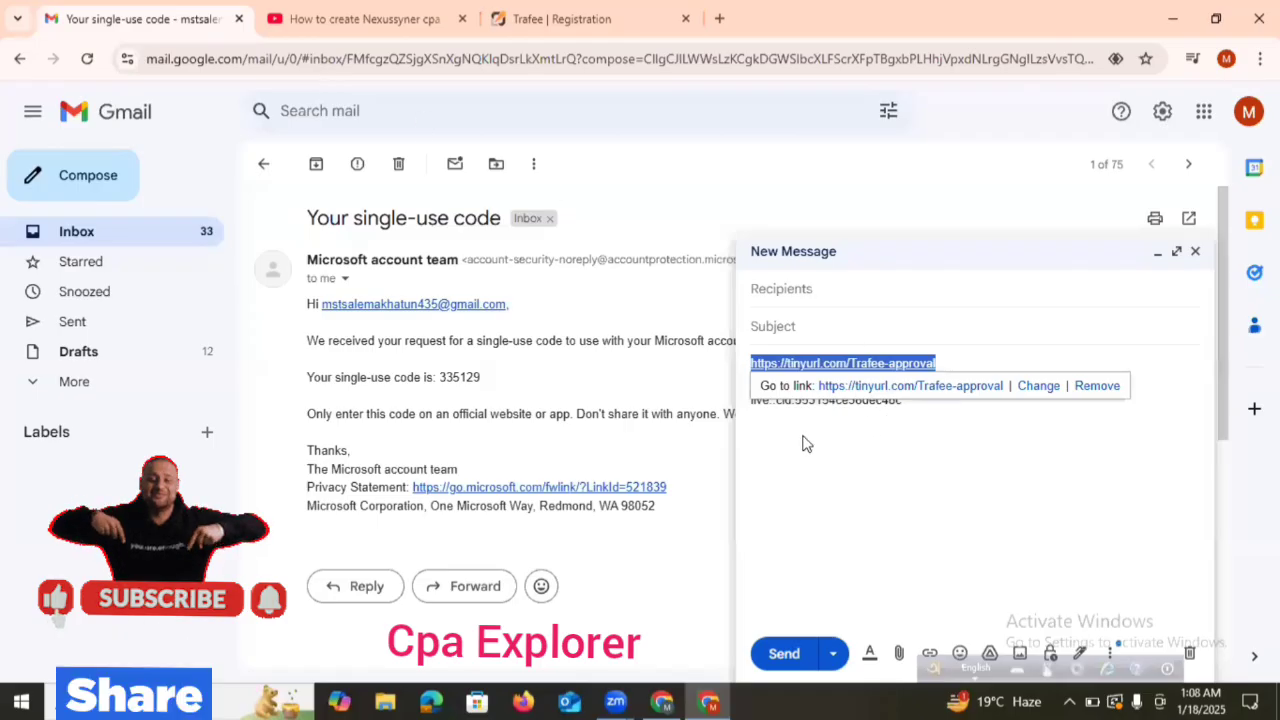
{"action": "left_click", "coordinate": [815, 401]}
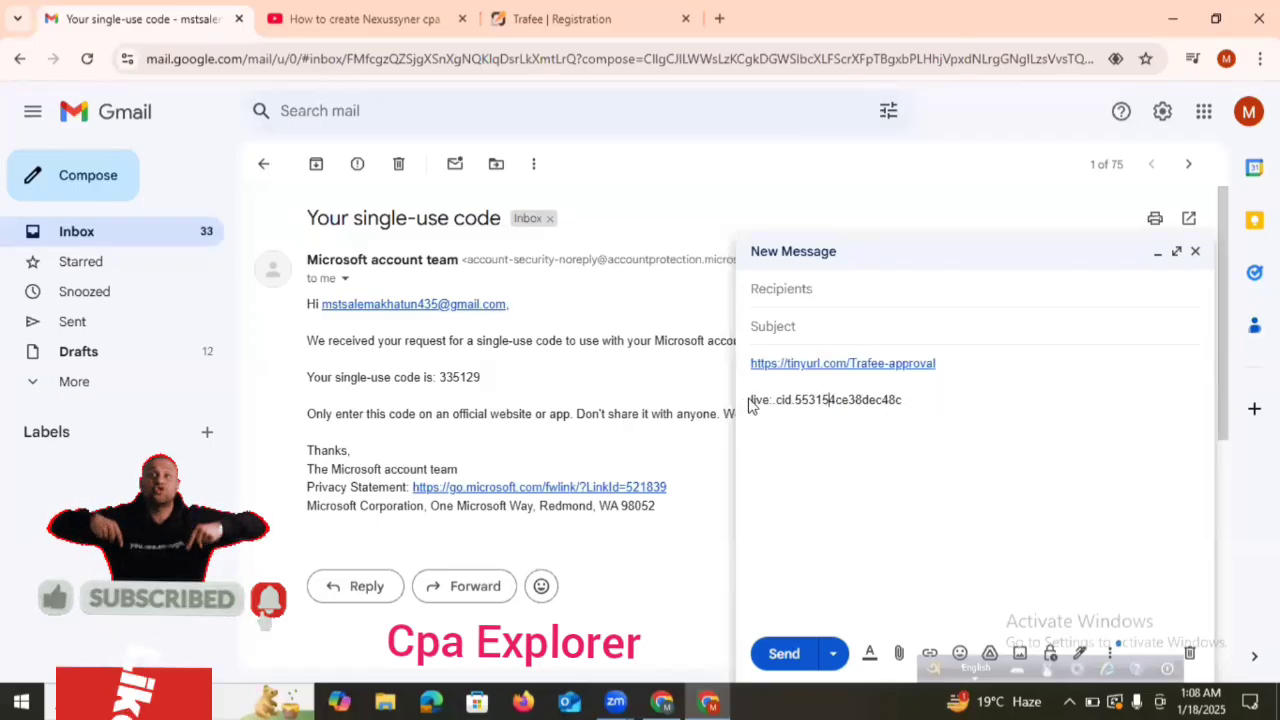
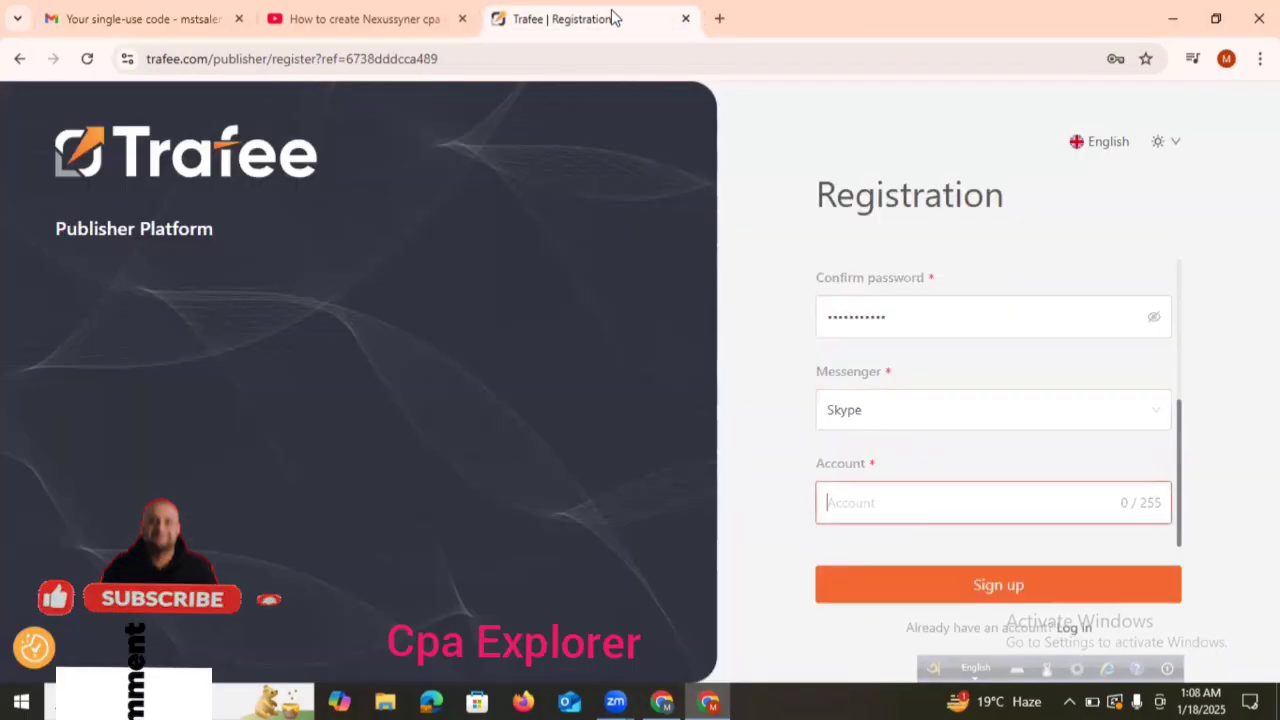
{"action": "right_click", "coordinate": [877, 505]}
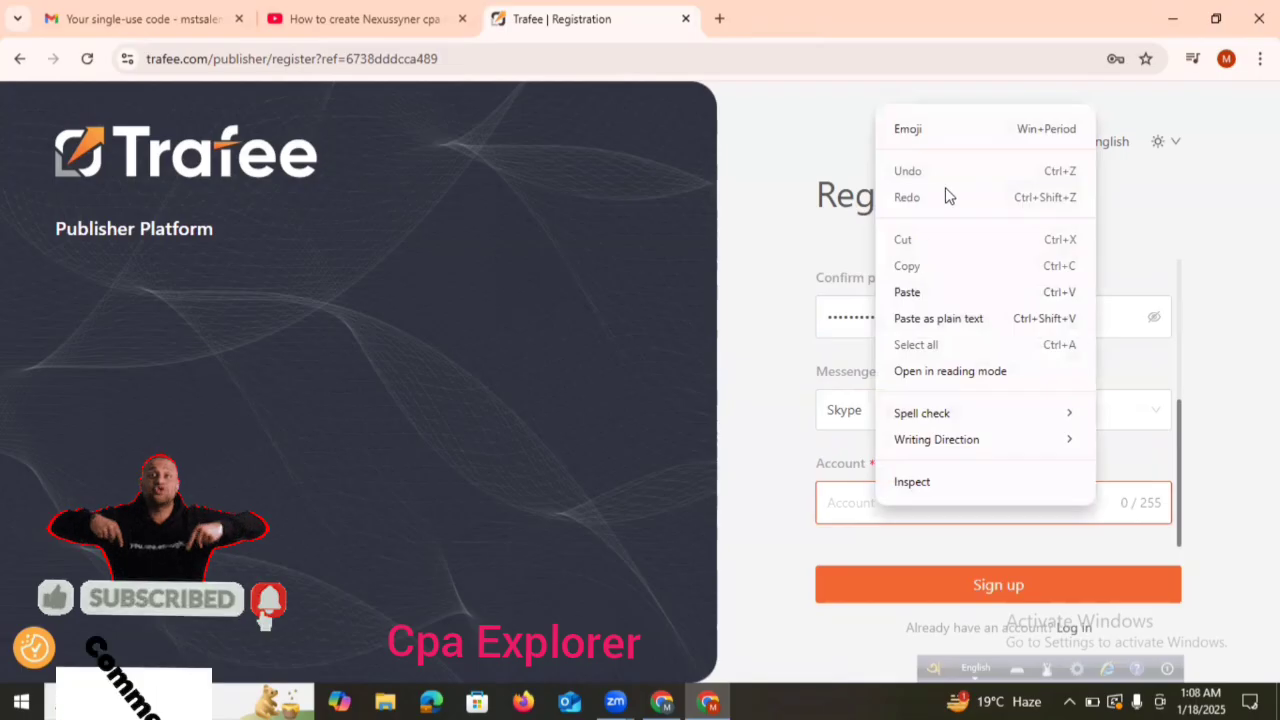
{"action": "left_click", "coordinate": [926, 292]}
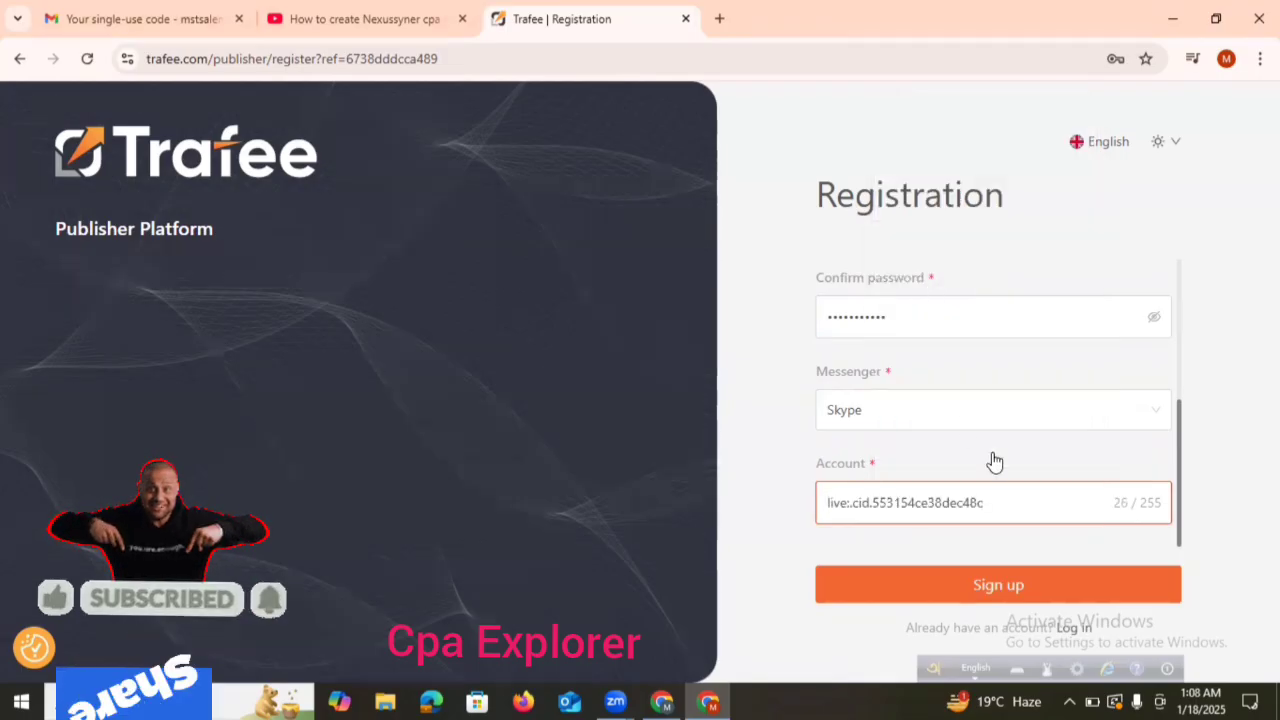
Submit the Trafee registration and decline saving the password in the browser.
{"action": "left_click", "coordinate": [1039, 590]}
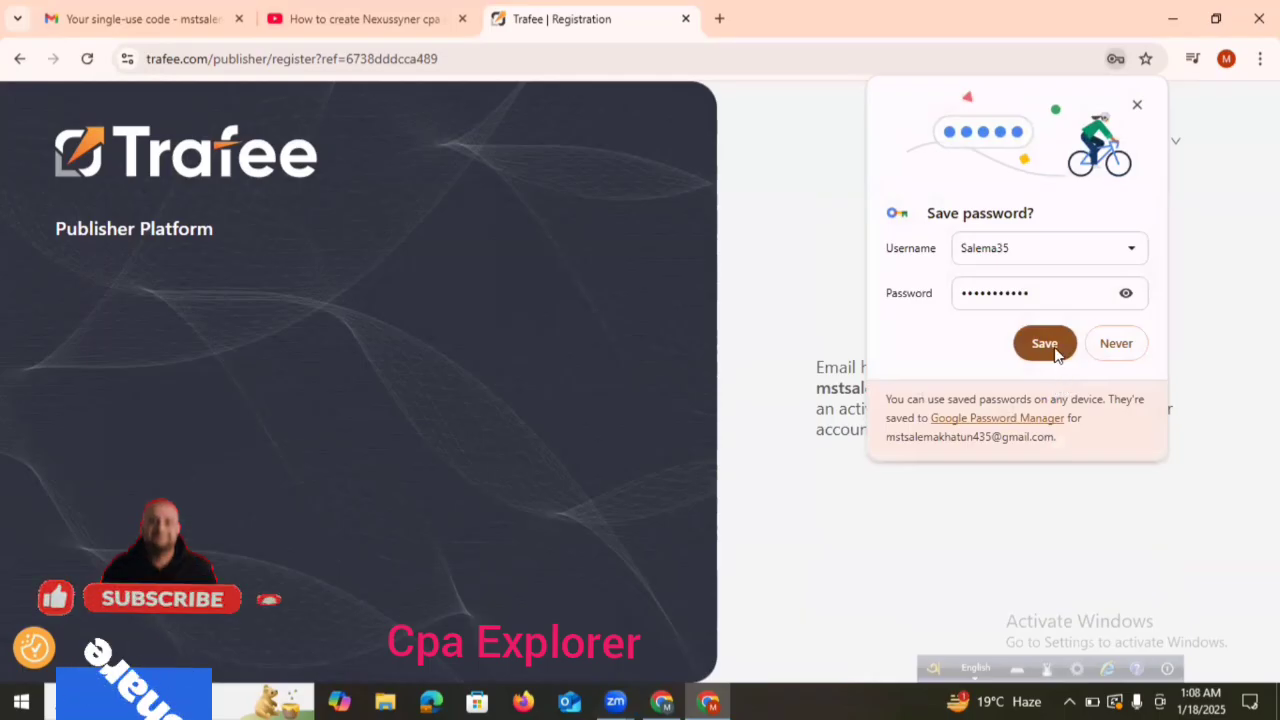
{"action": "left_click", "coordinate": [1108, 344]}
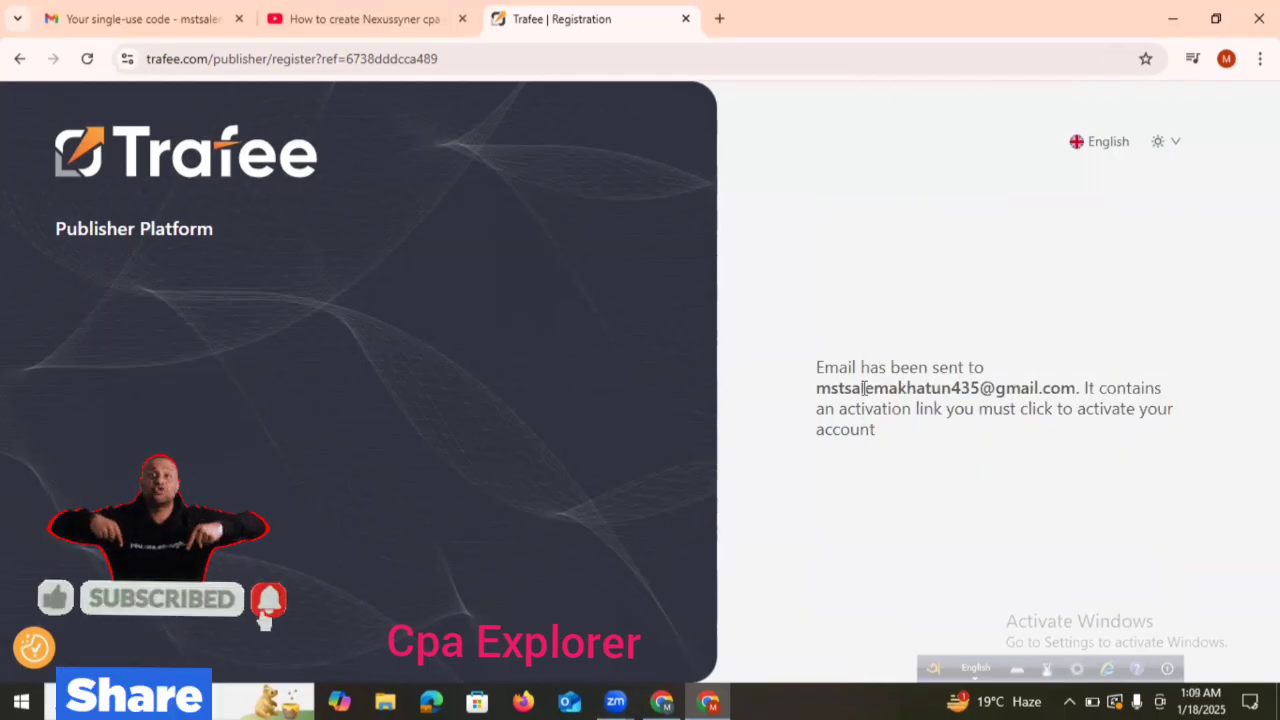
Open Trafee's registration confirmation email in the Gmail inbox, close the message draft covering it, and activate the account.
{"action": "left_click", "coordinate": [147, 27]}
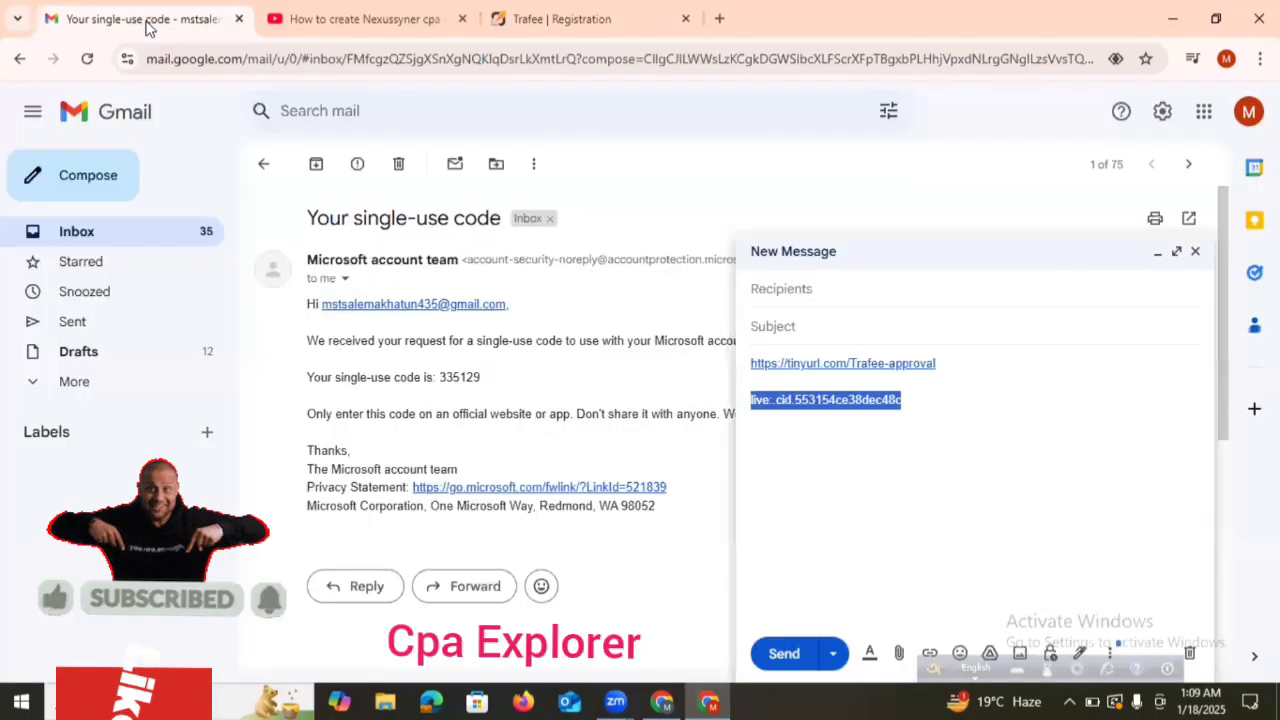
{"action": "left_click", "coordinate": [88, 236]}
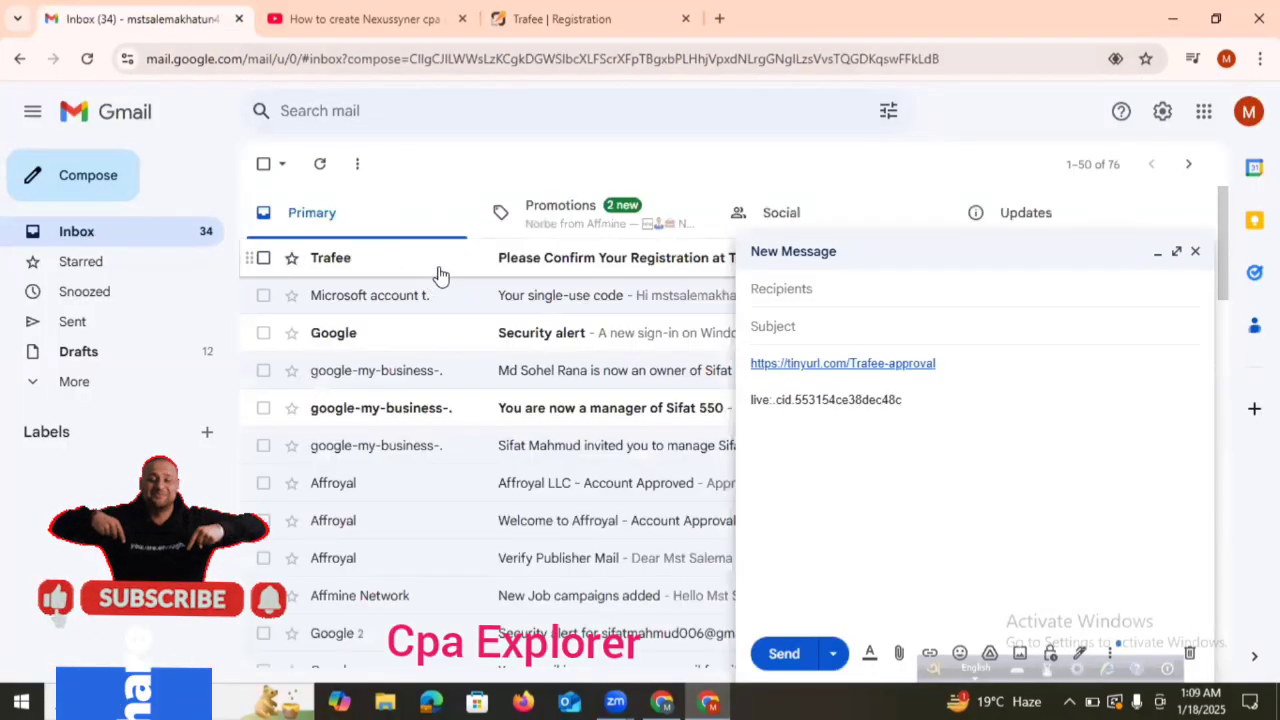
{"action": "left_click", "coordinate": [437, 264]}
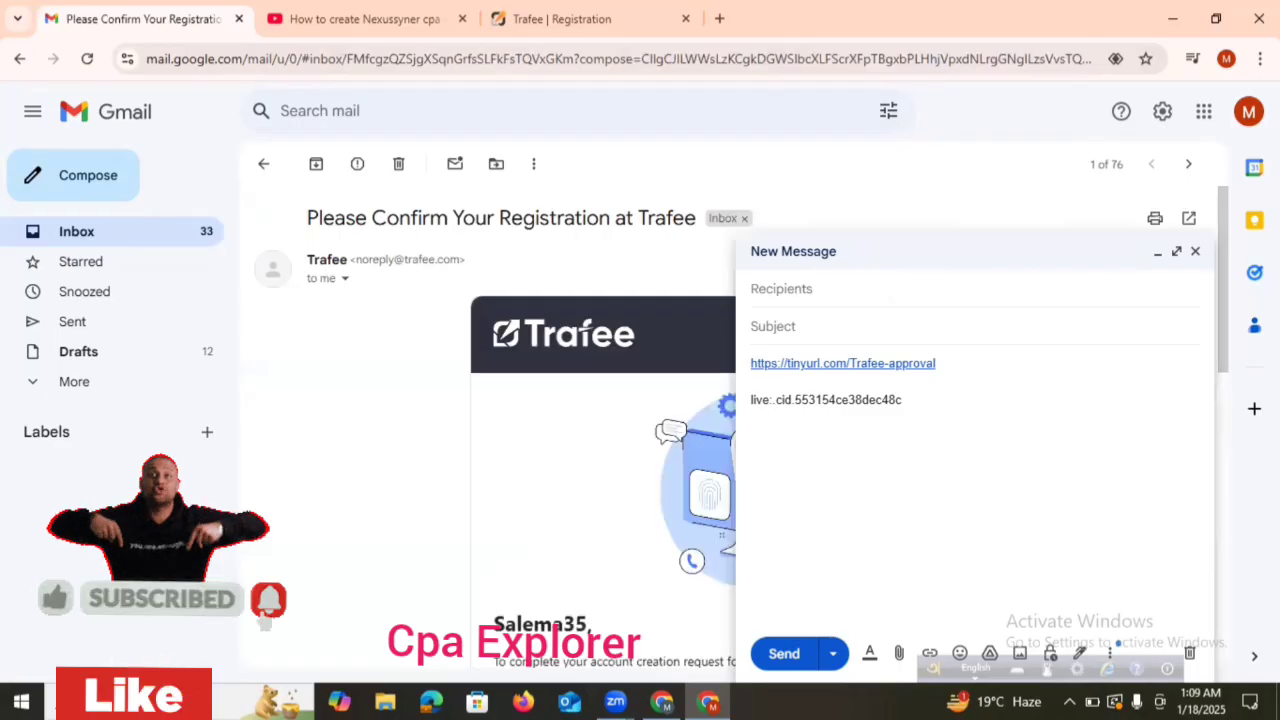
{"action": "left_click", "coordinate": [1193, 253]}
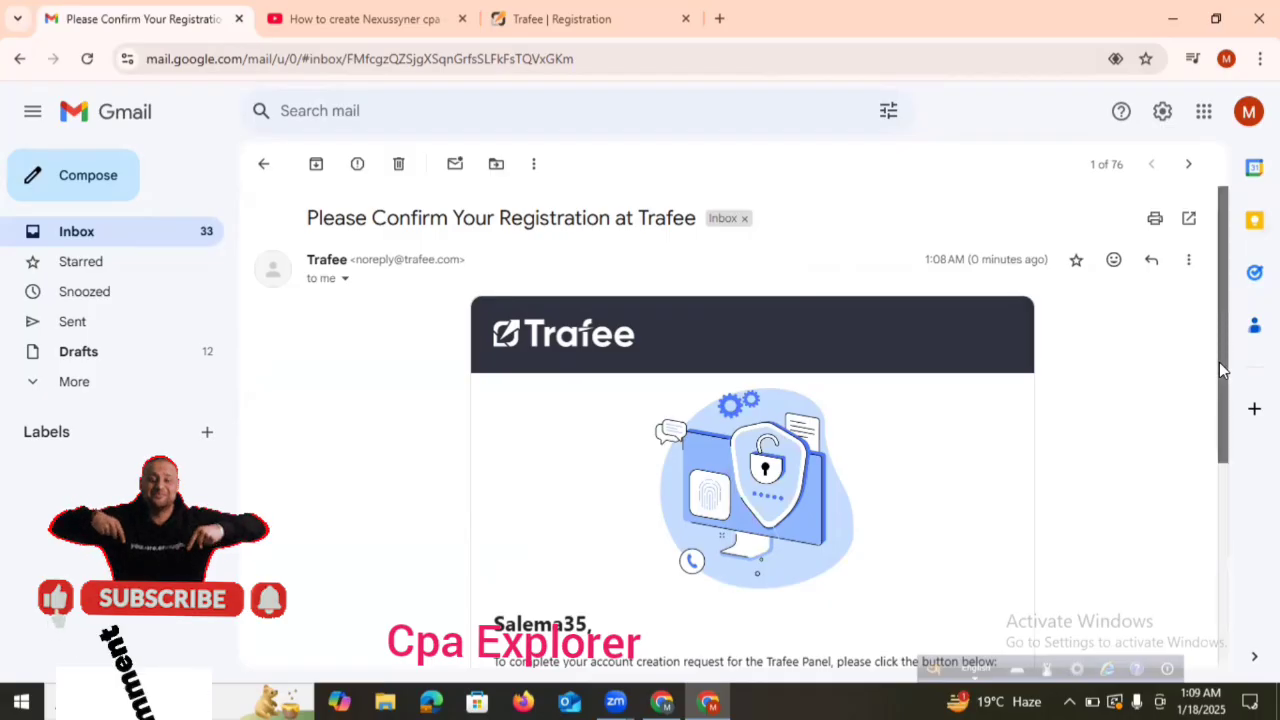
{"action": "left_click_drag", "start_coordinate": [1218, 362], "coordinate": [1204, 485]}
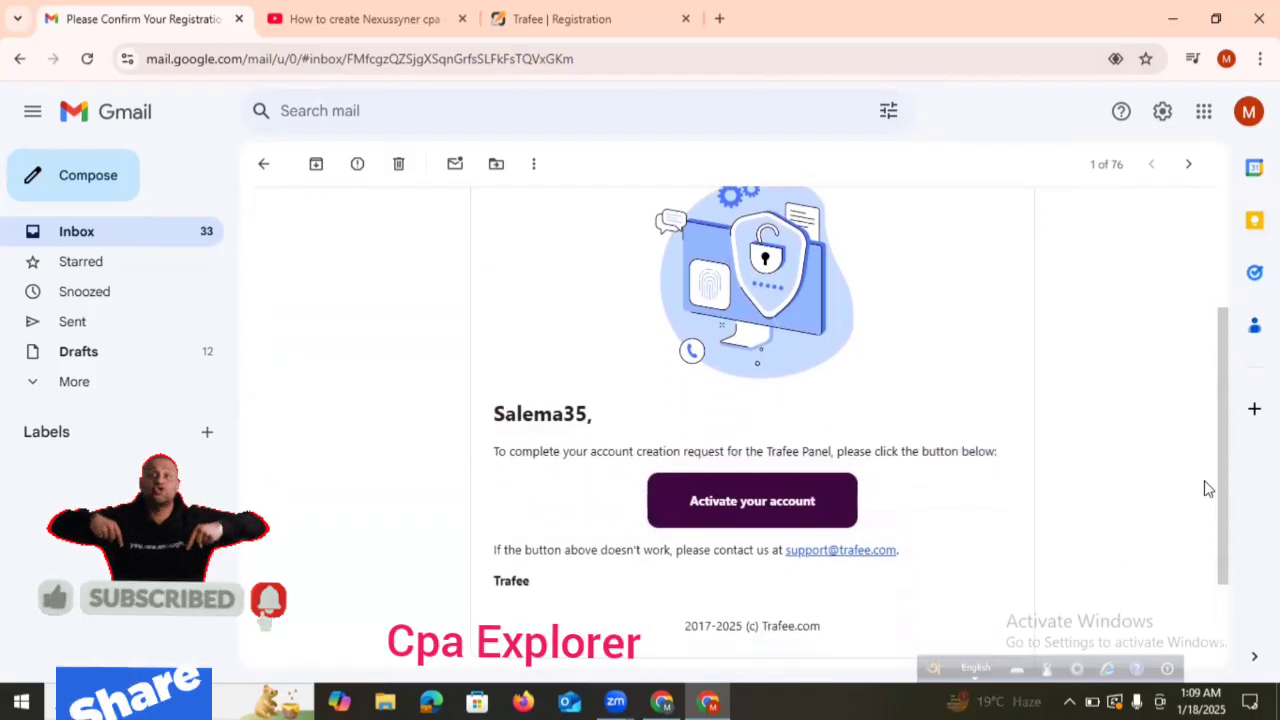
{"action": "left_click", "coordinate": [772, 503]}
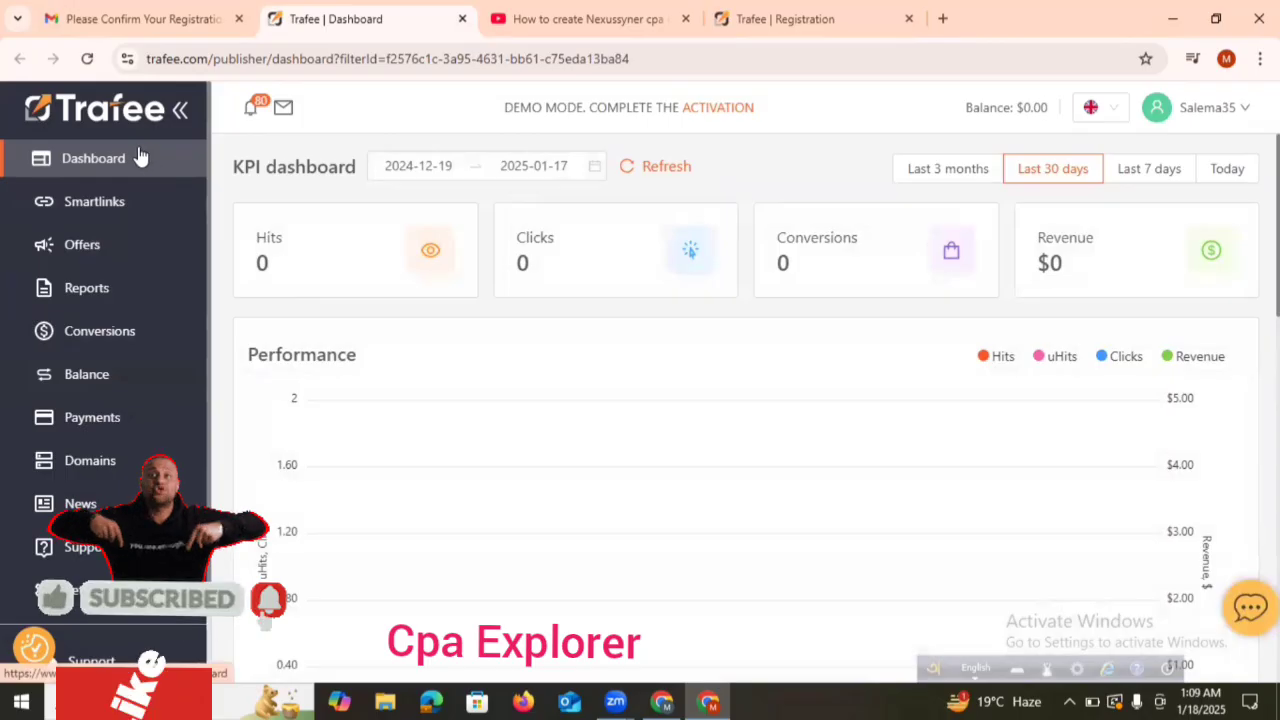
{"action": "left_click", "coordinate": [160, 30]}
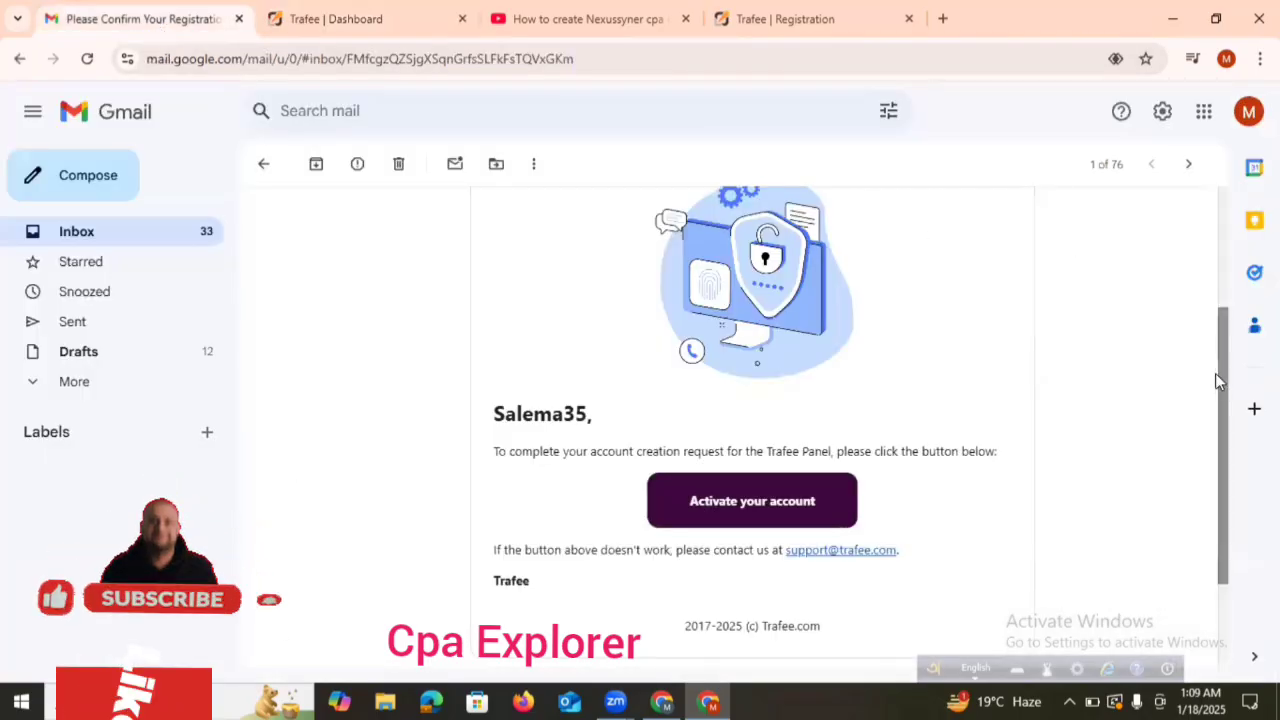
{"action": "left_click_drag", "start_coordinate": [1217, 373], "coordinate": [1223, 428]}
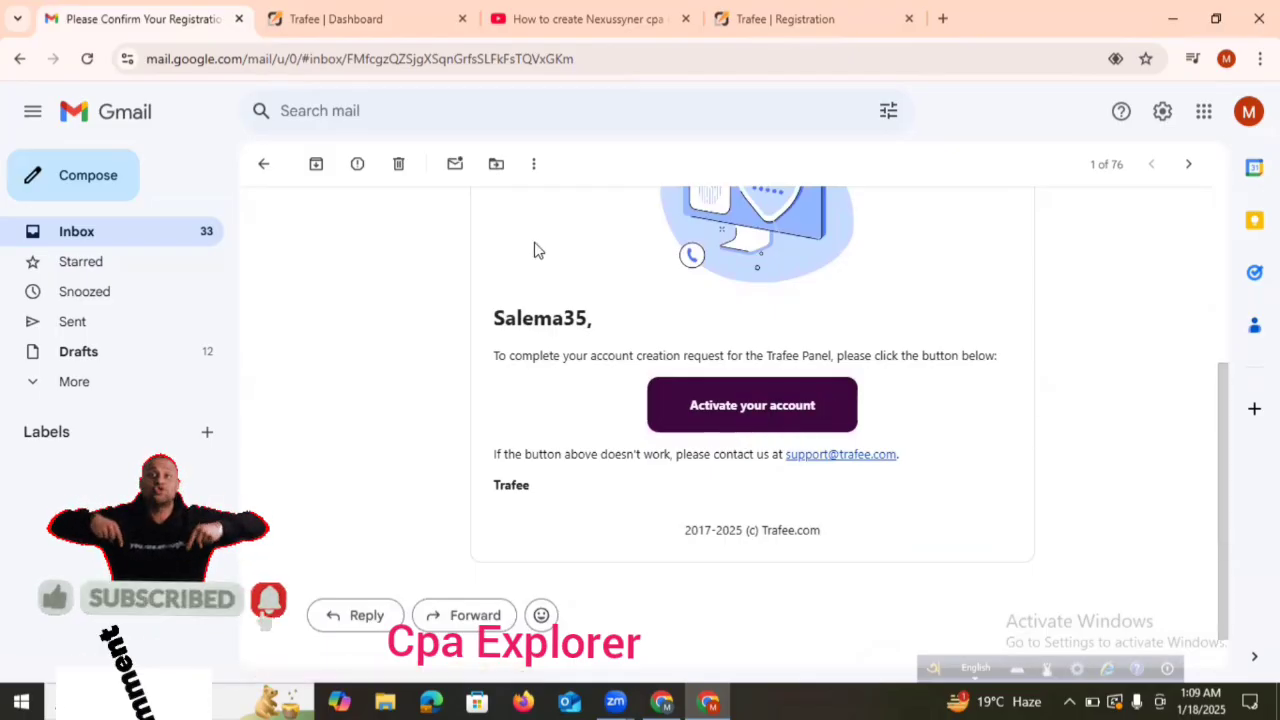
{"action": "left_click", "coordinate": [357, 25]}
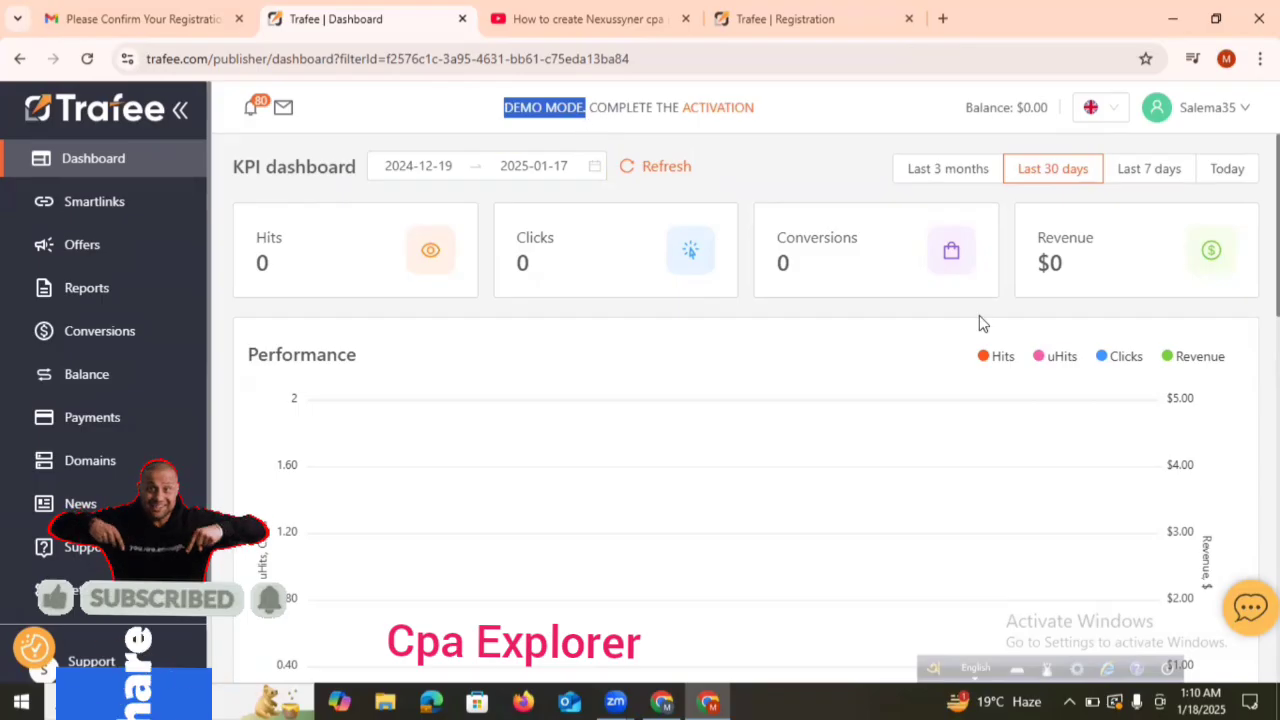
Open the support chat on the Trafee dashboard and send the message "hello trafee team".
{"action": "left_click", "coordinate": [1243, 608]}
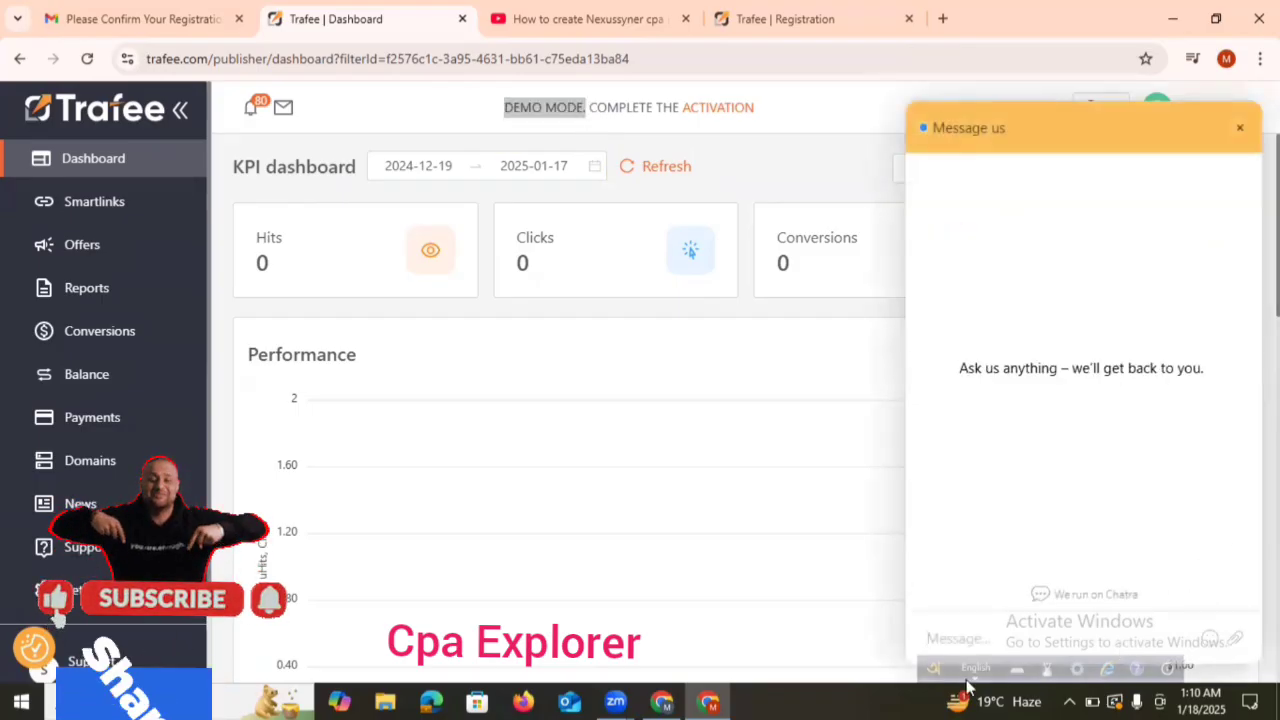
{"action": "left_click", "coordinate": [960, 632]}
{"action": "type", "text": "hello tr"}
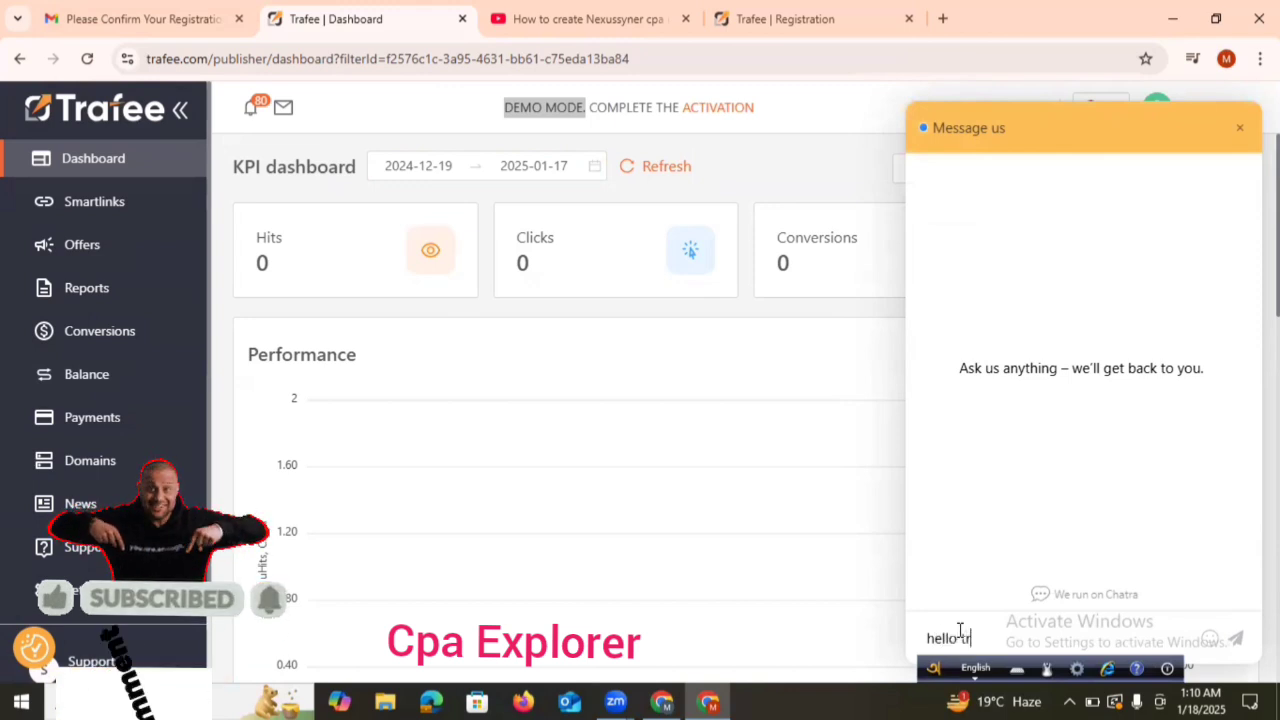
{"action": "type", "text": "af"}
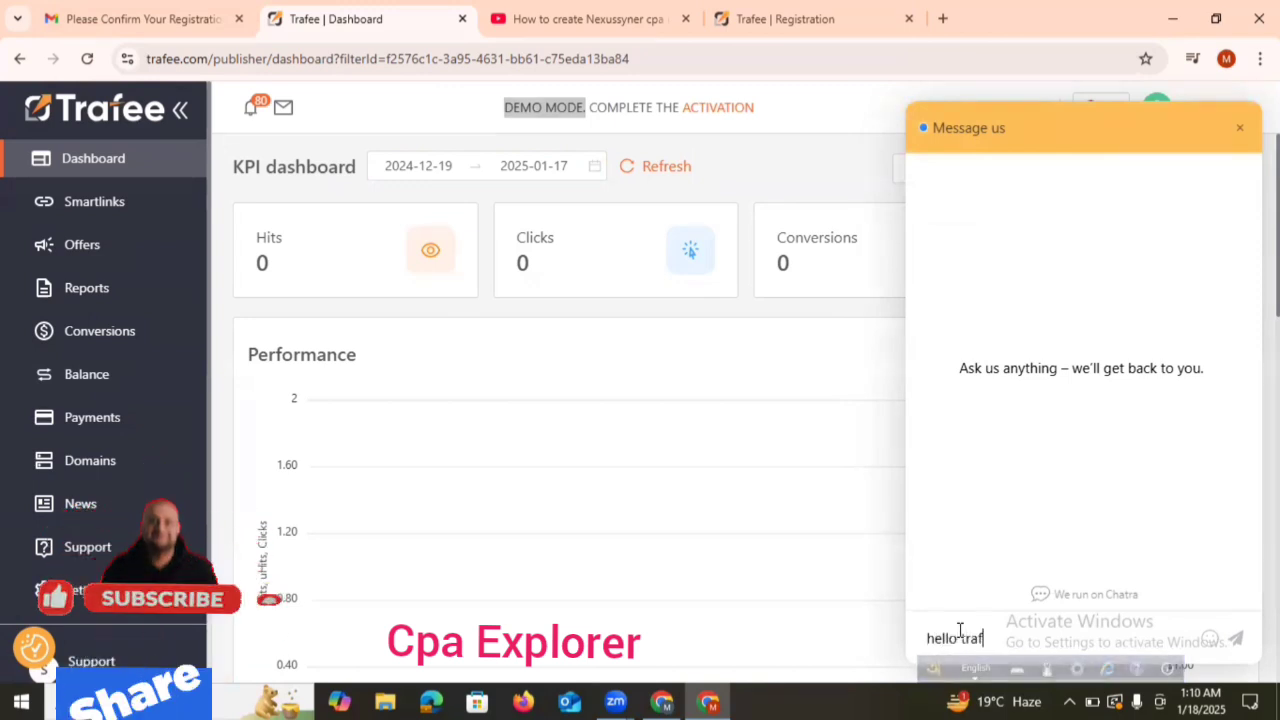
{"action": "type", "text": "ee t"}
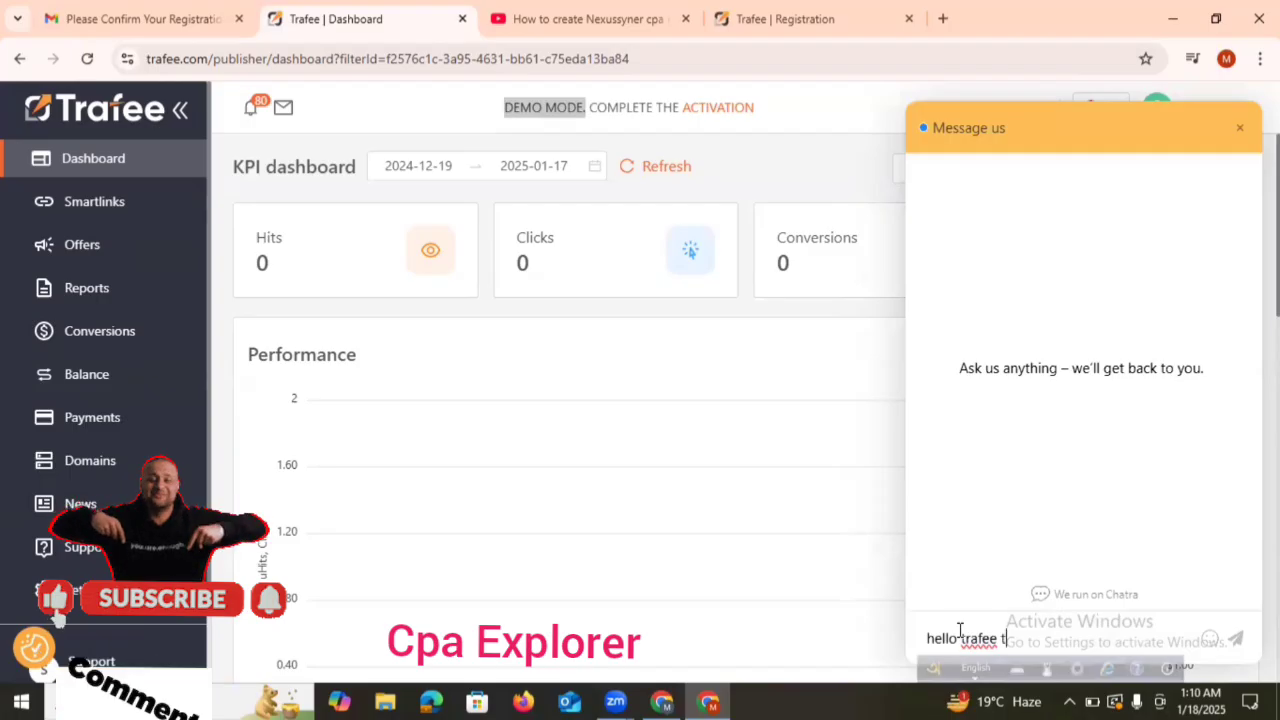
{"action": "type", "text": "eam"}
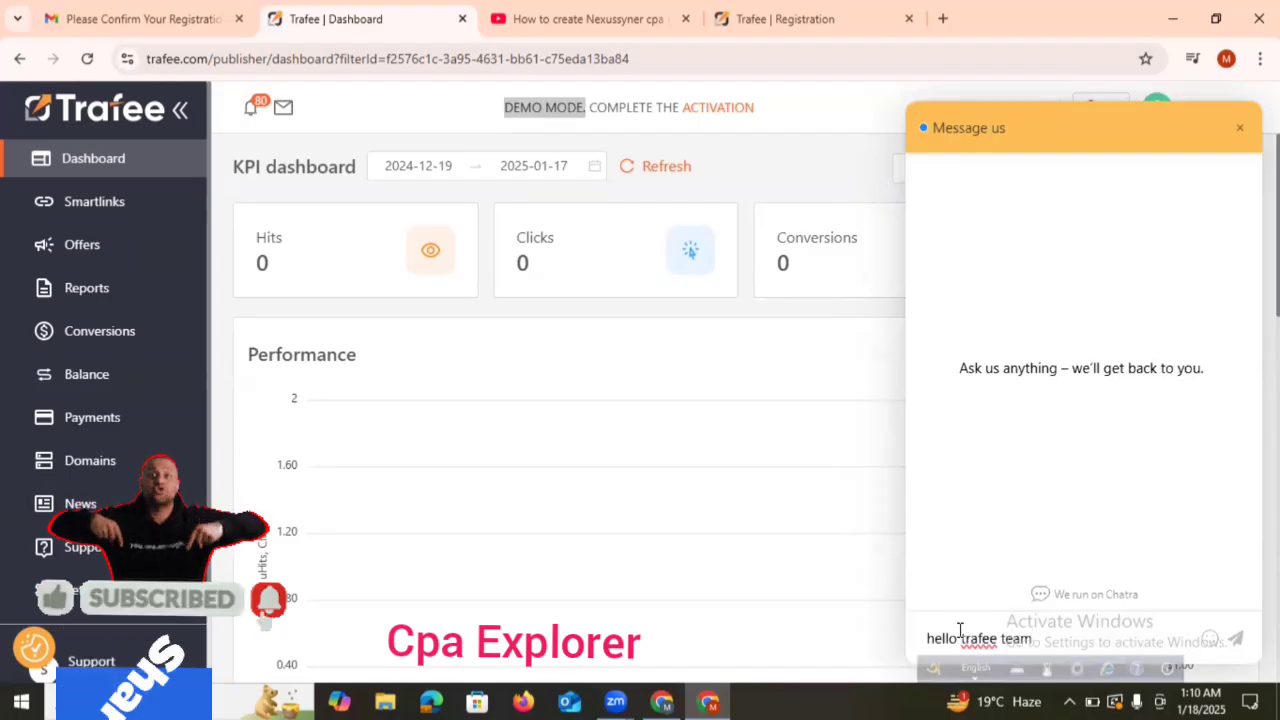
{"action": "key", "text": "Return"}
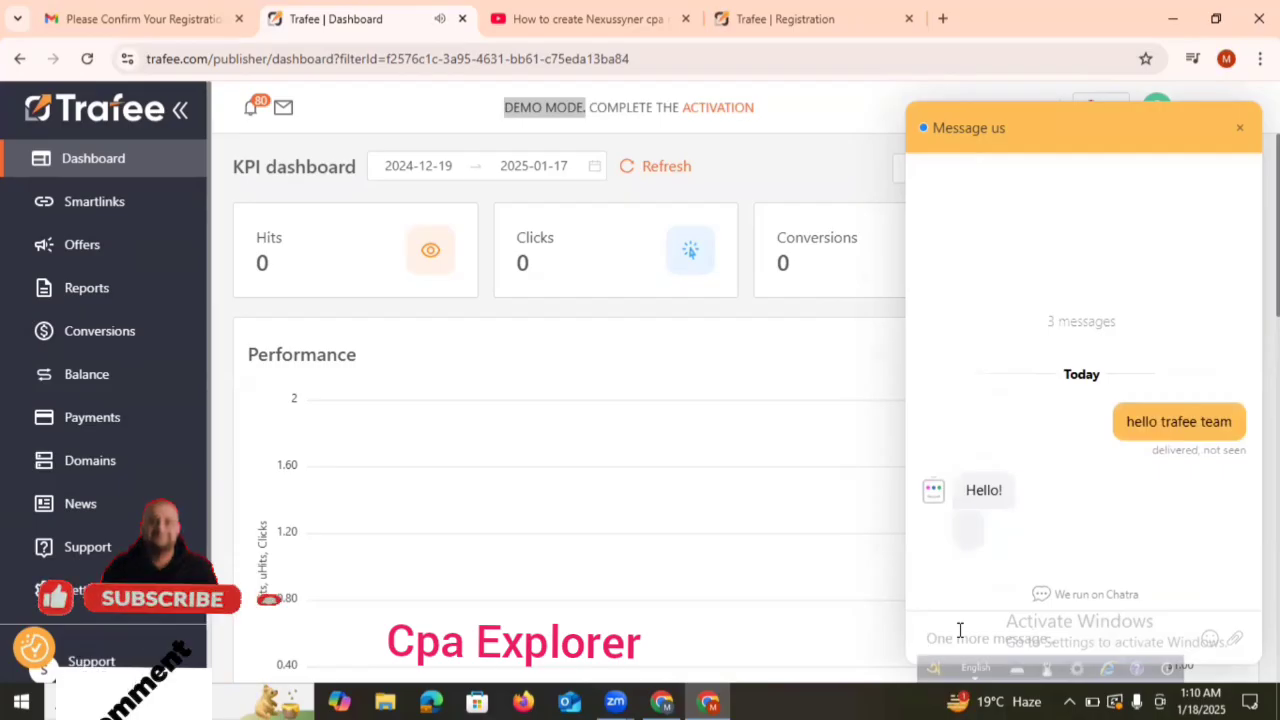
Send the message "please active my account" in the support chat.
{"action": "type", "text": "p"}
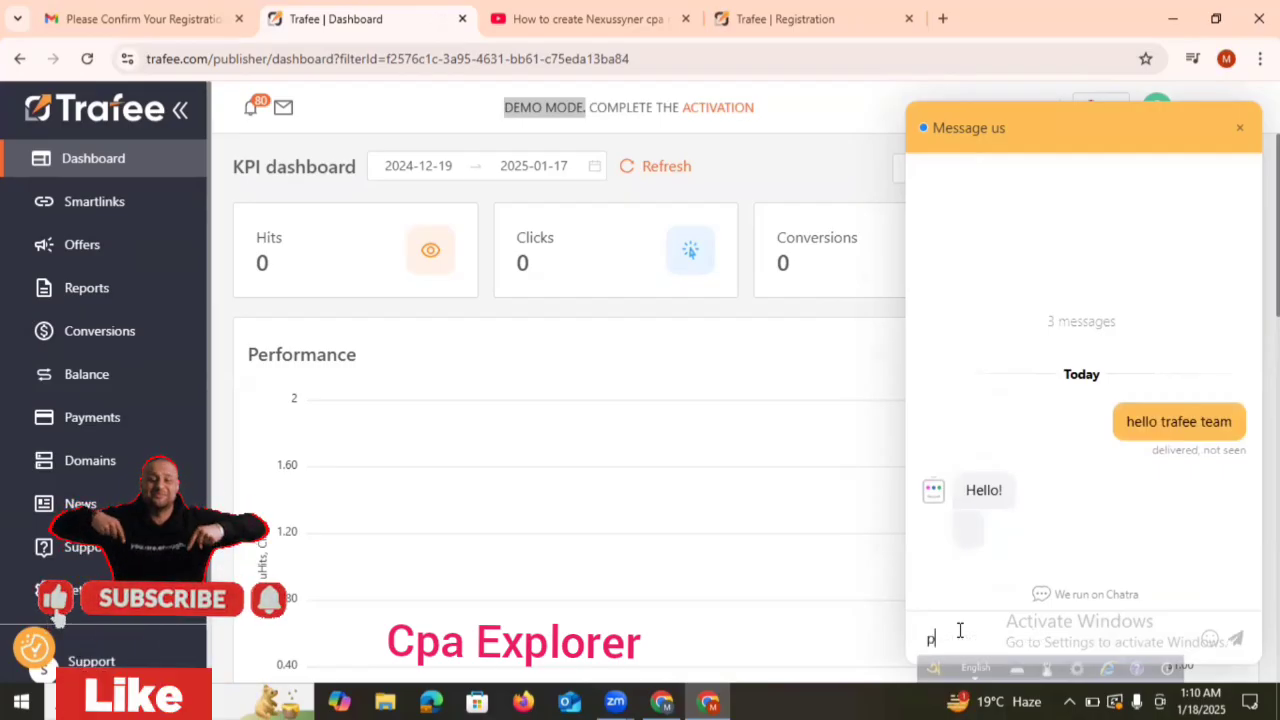
{"action": "type", "text": "leasw"}
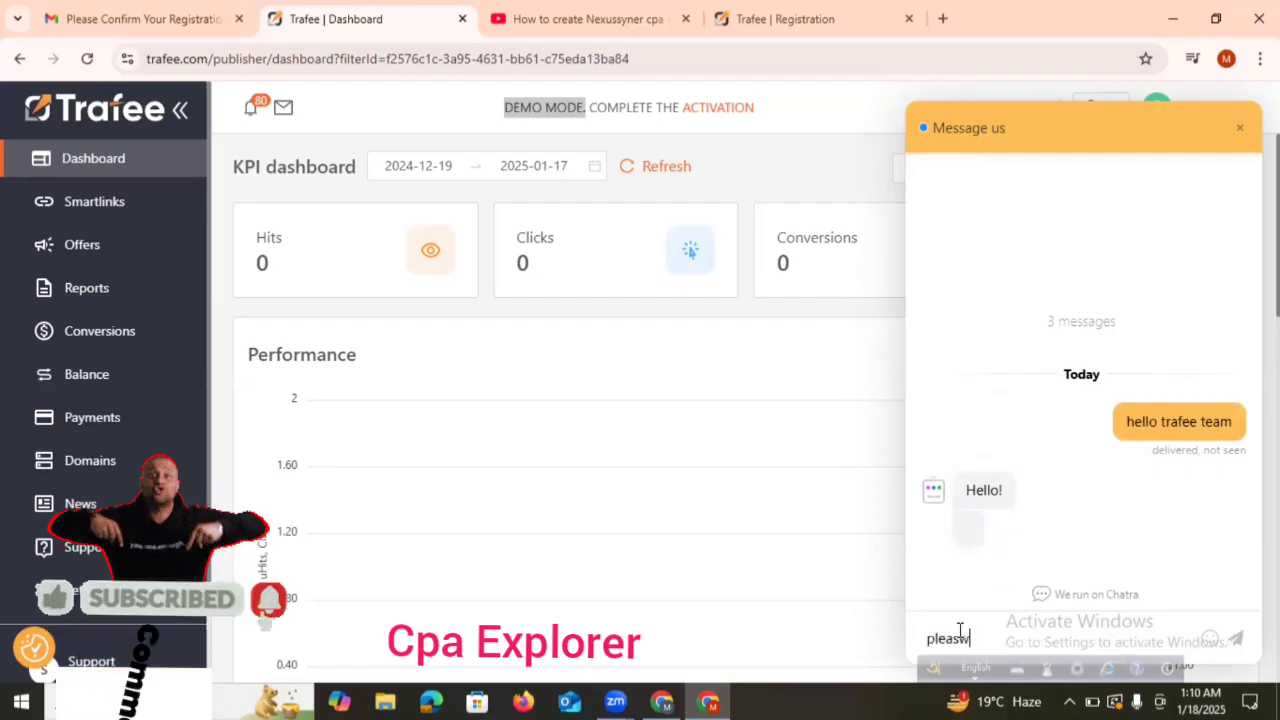
{"action": "key", "text": "BackSpace"}
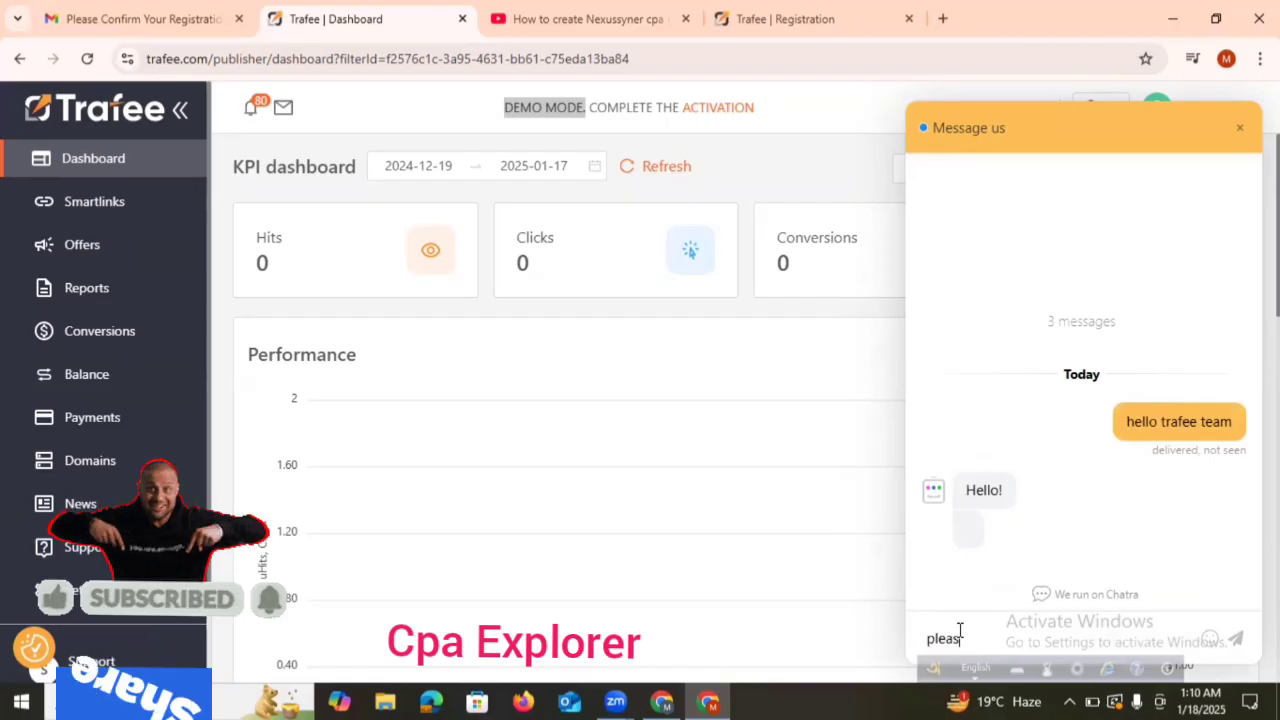
{"action": "type", "text": "e ac"}
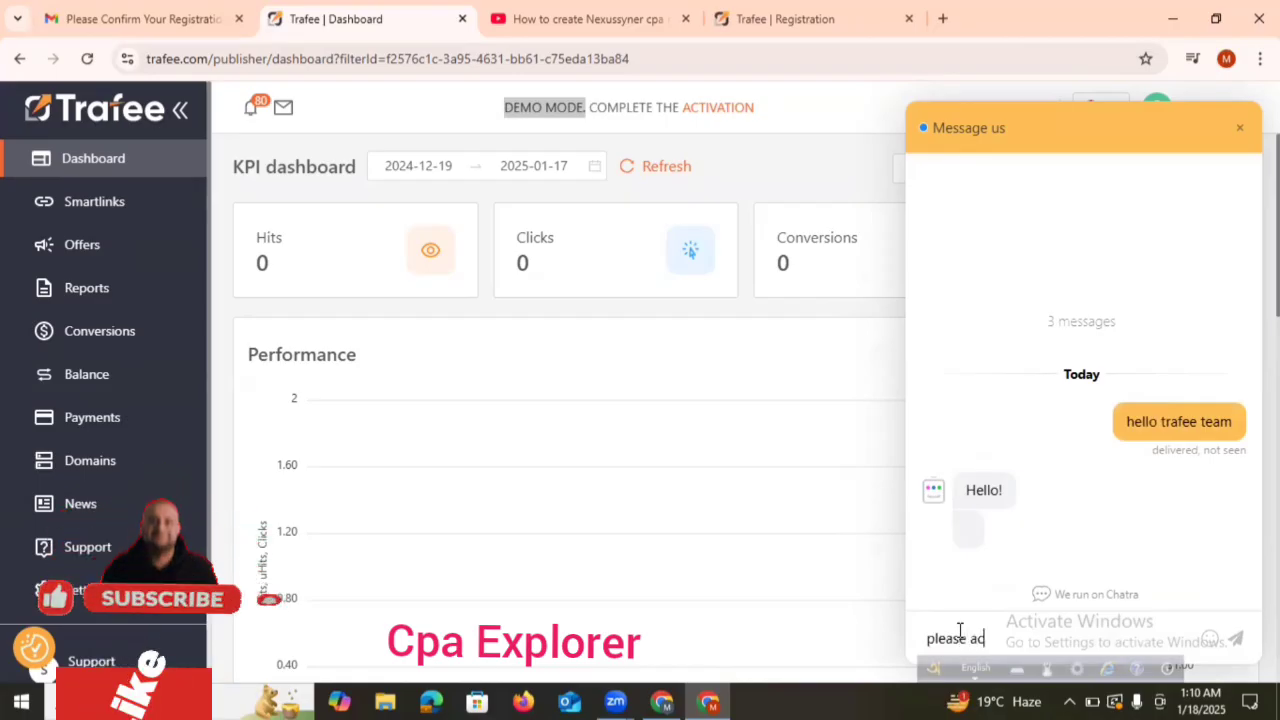
{"action": "type", "text": "tive "}
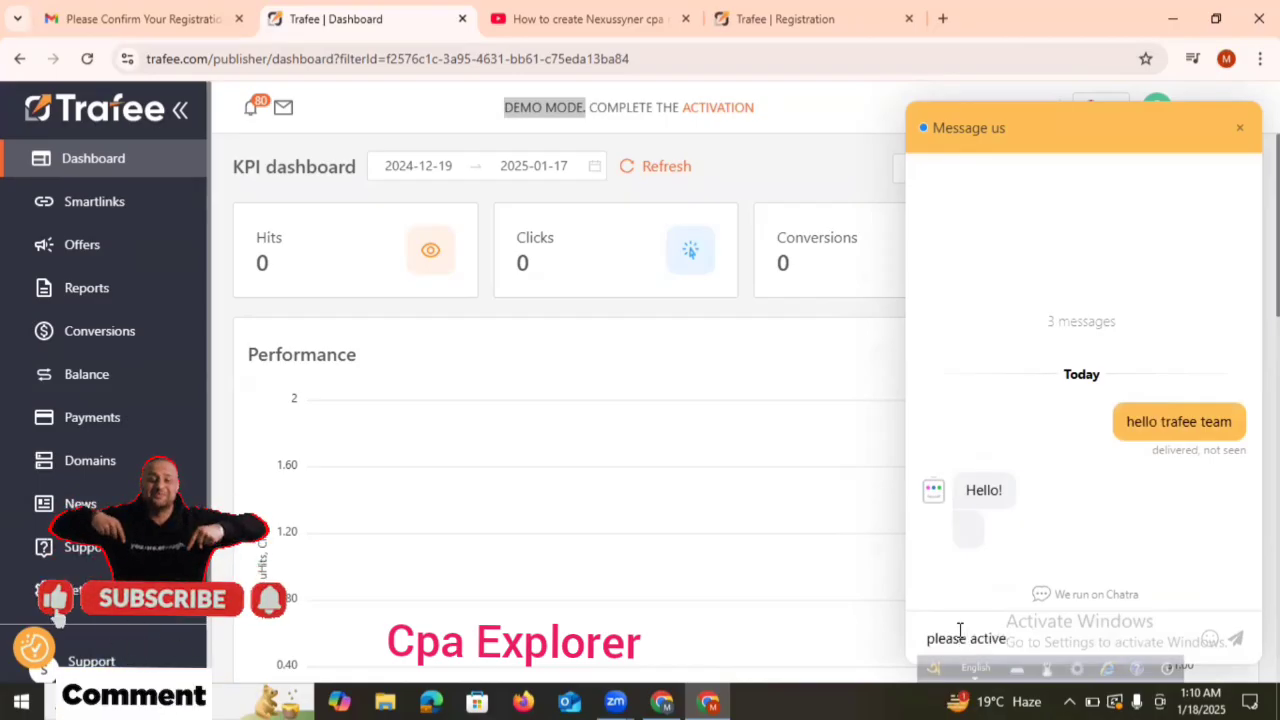
{"action": "type", "text": "my "}
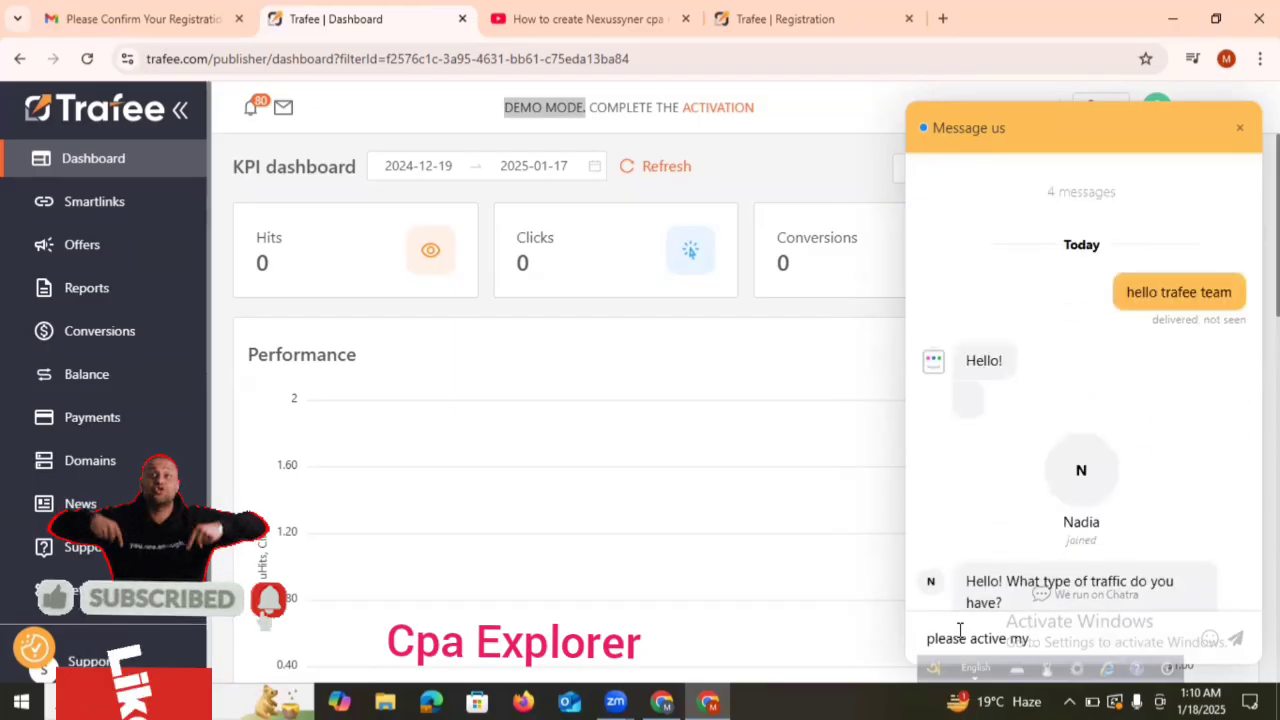
{"action": "type", "text": "ac"}
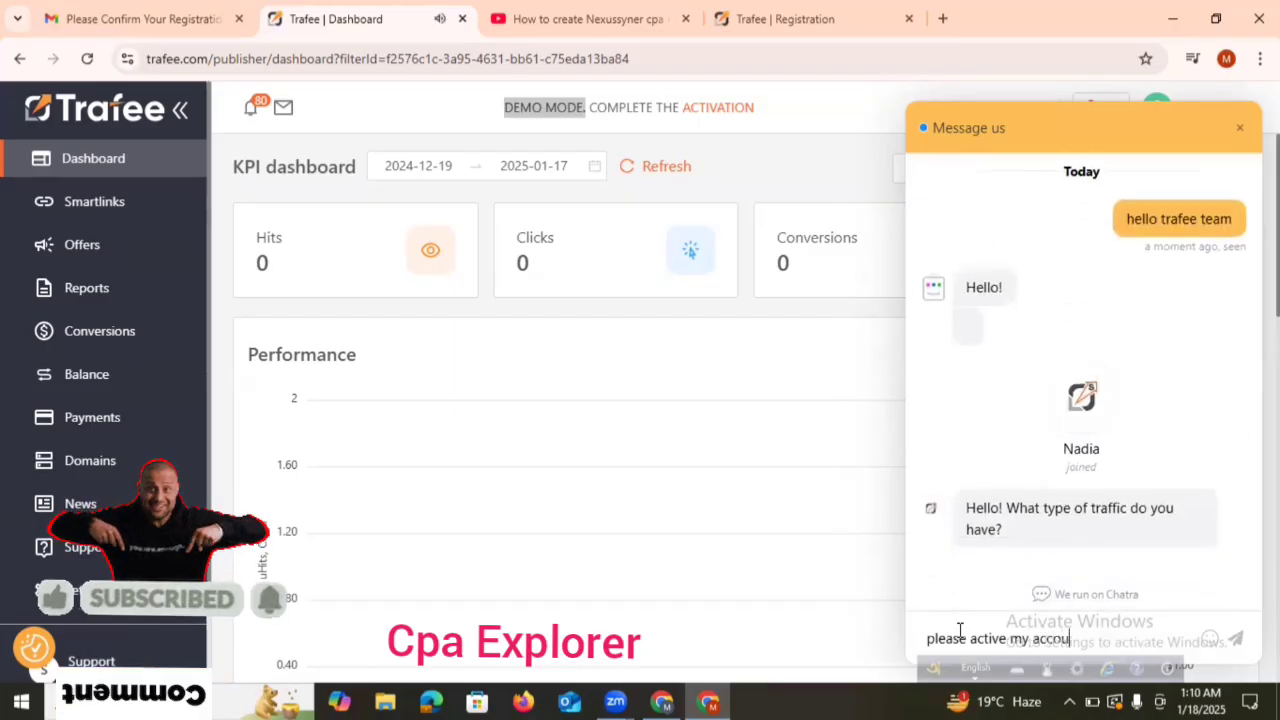
{"action": "type", "text": "coun"}
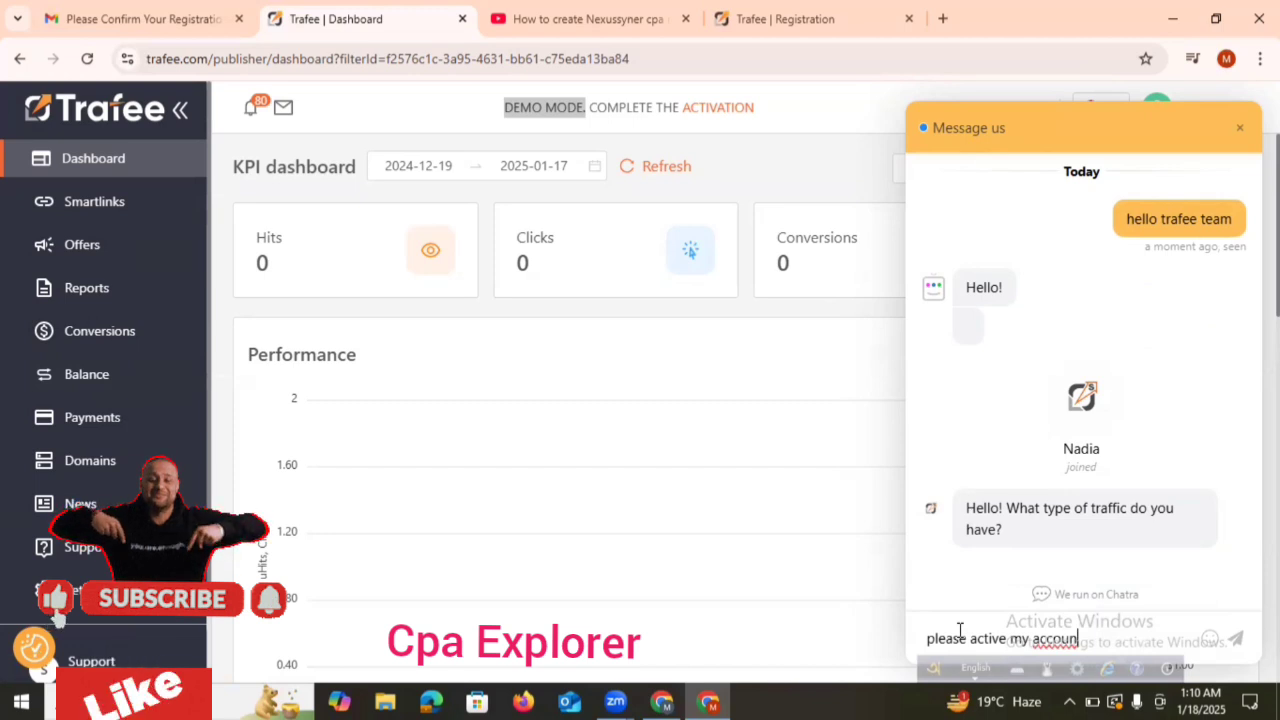
{"action": "type", "text": "t"}
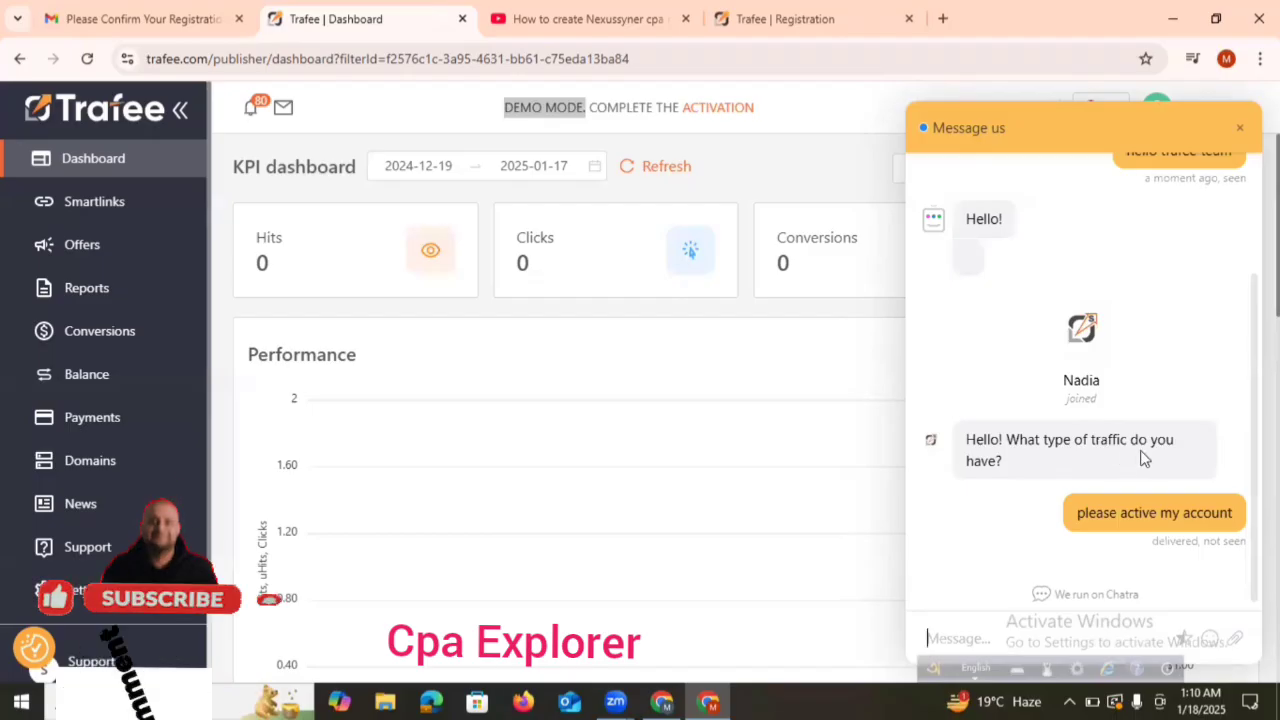
Paste and send the prepared answer listing social media and paid ads as traffic sources, and view the demo promotional methods in the YouTube video description.
{"action": "left_click", "coordinate": [972, 636]}
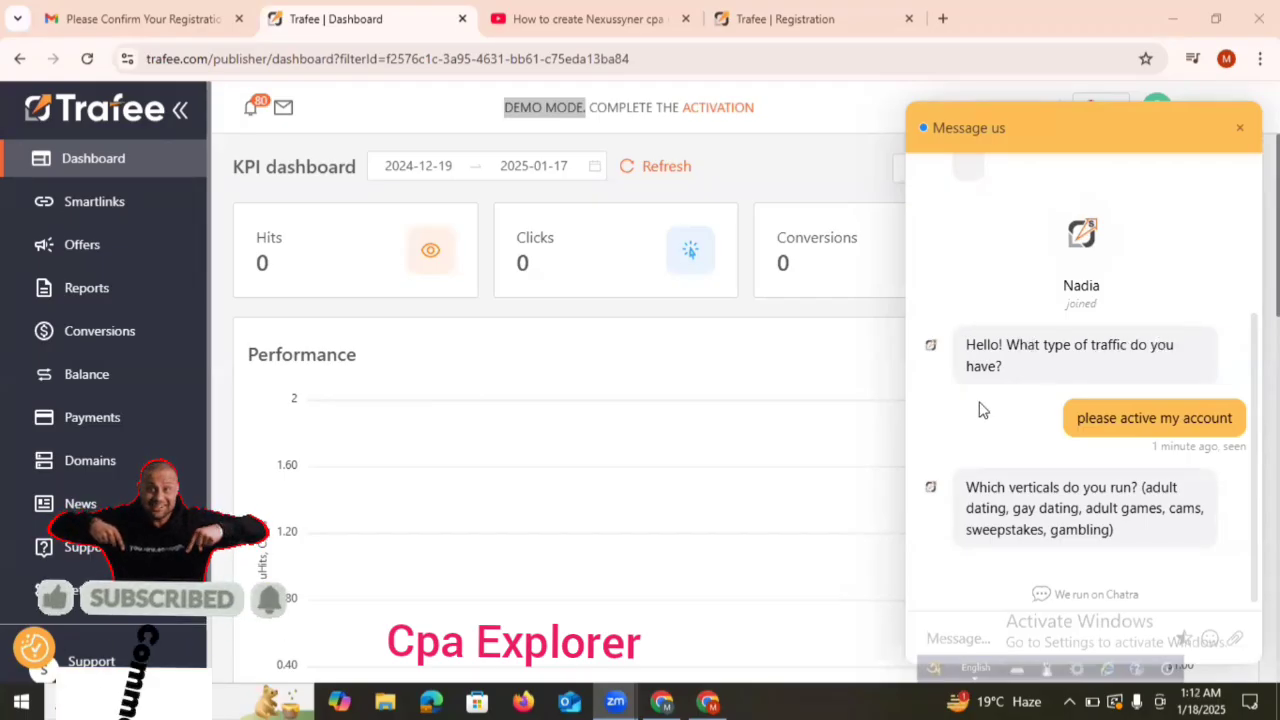
{"action": "right_click", "coordinate": [1009, 627]}
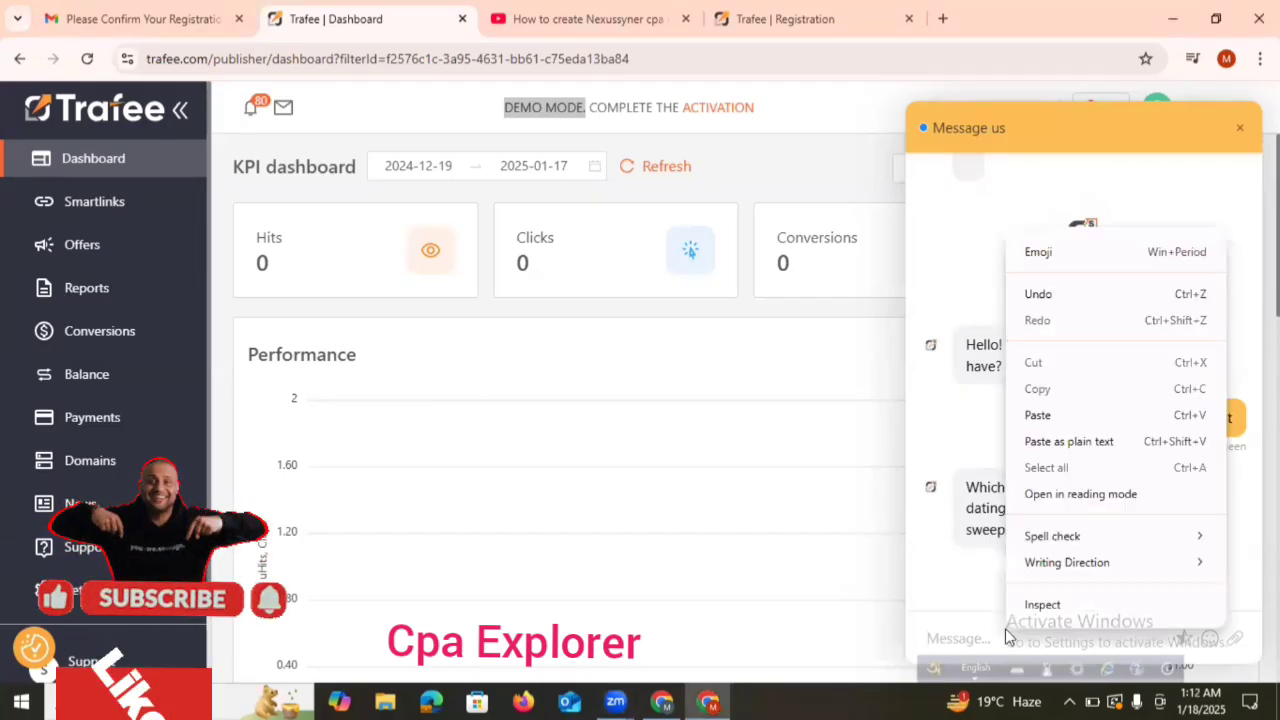
{"action": "left_click", "coordinate": [1072, 418]}
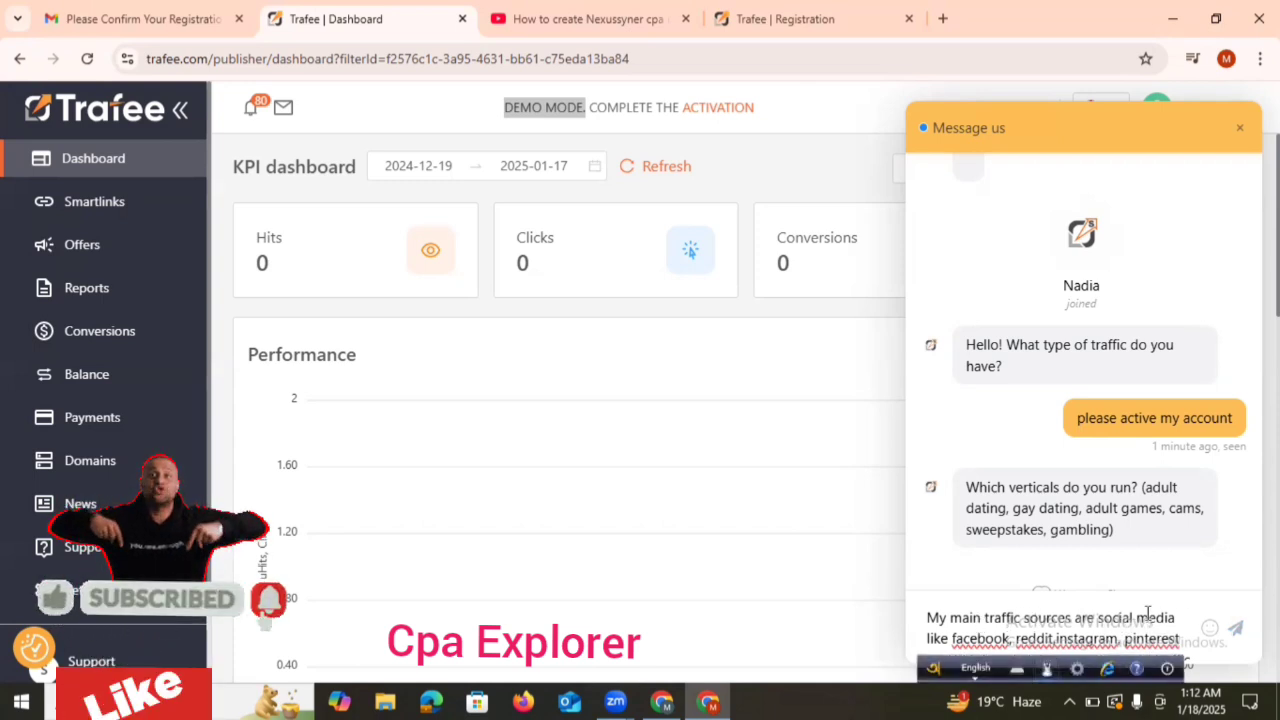
{"action": "left_click", "coordinate": [1236, 632]}
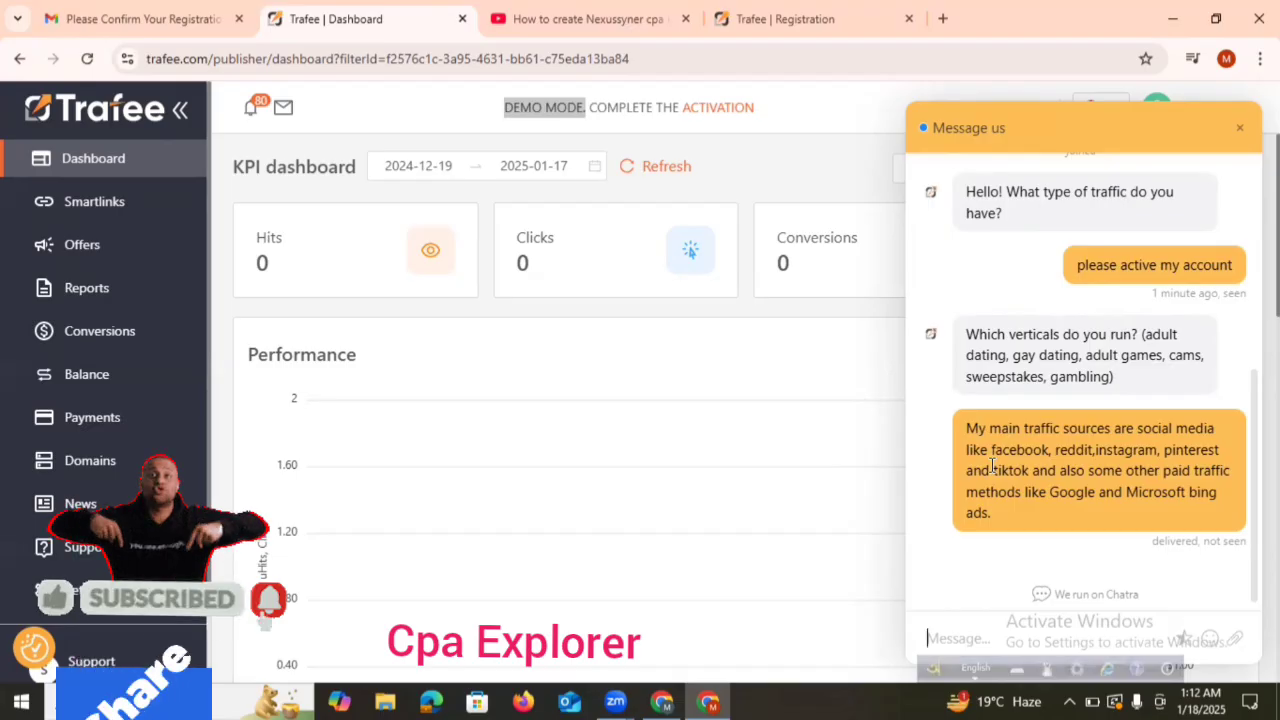
{"action": "left_click", "coordinate": [580, 18]}
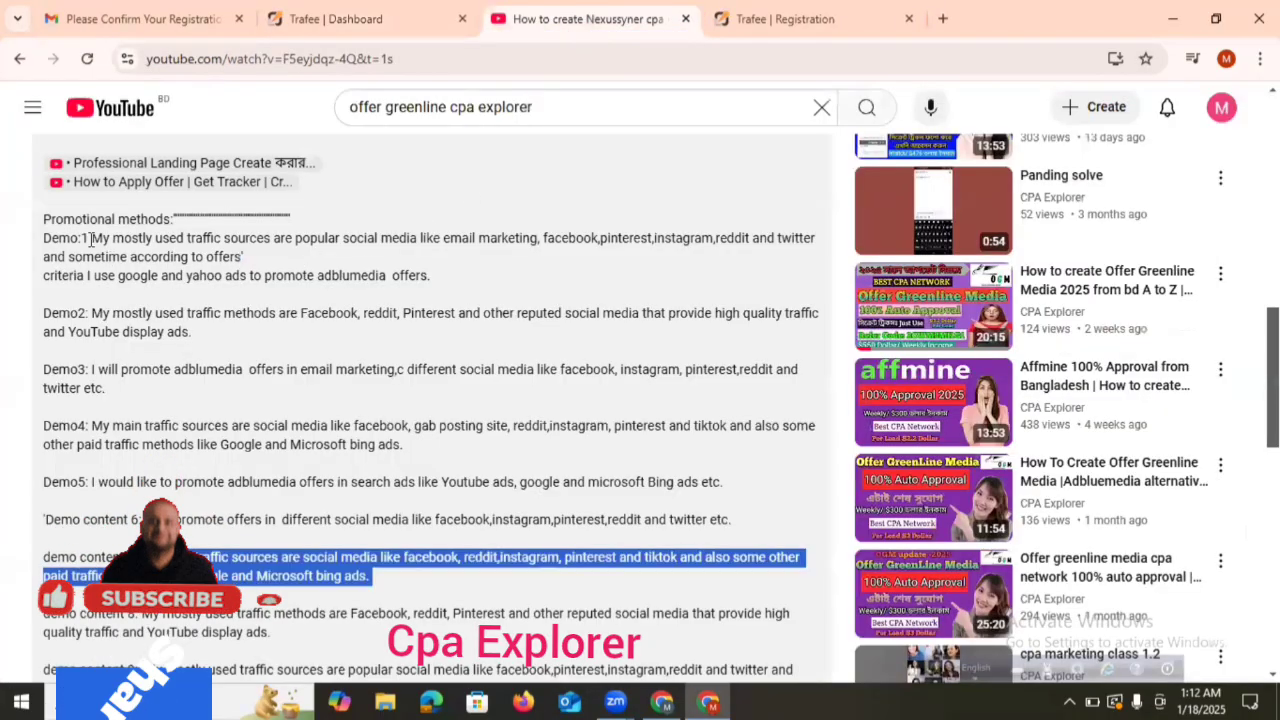
{"action": "left_click", "coordinate": [406, 30]}
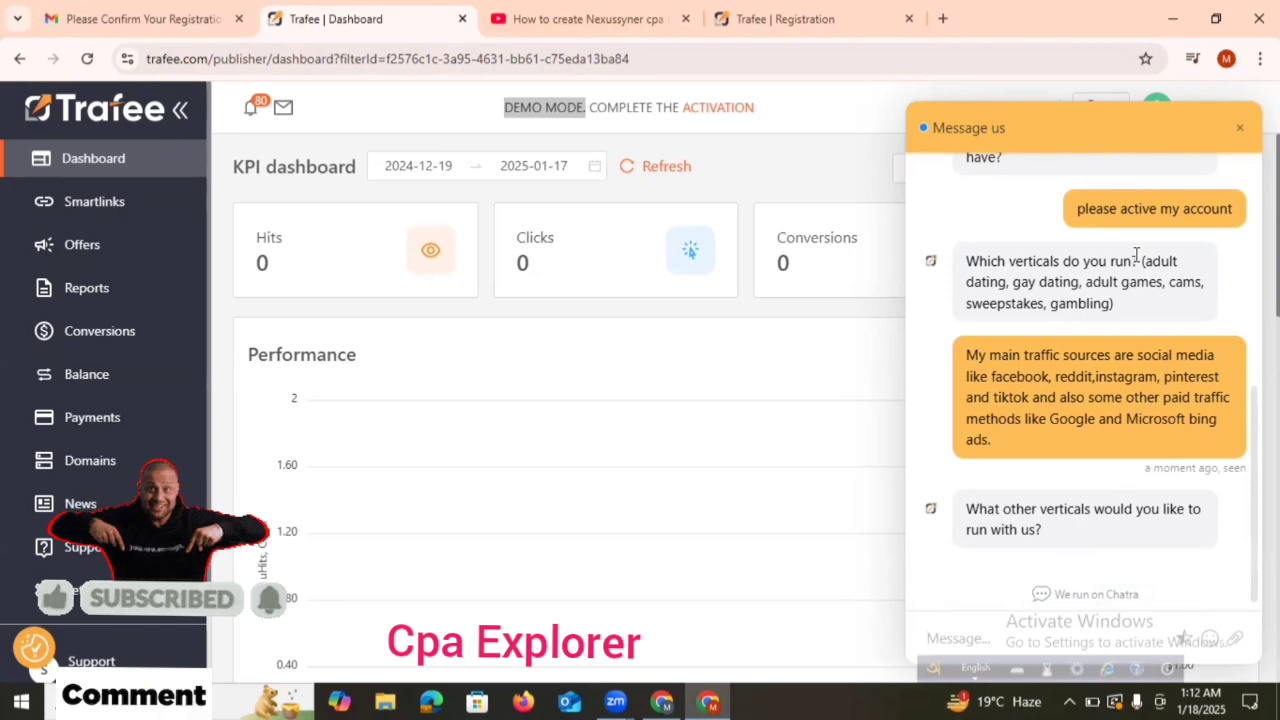
Copy "adult dating, gay dating, adult games" from the support agent's question about verticals.
{"action": "left_click_drag", "start_coordinate": [1143, 261], "coordinate": [1160, 287]}
{"action": "key", "text": "ctrl+c"}
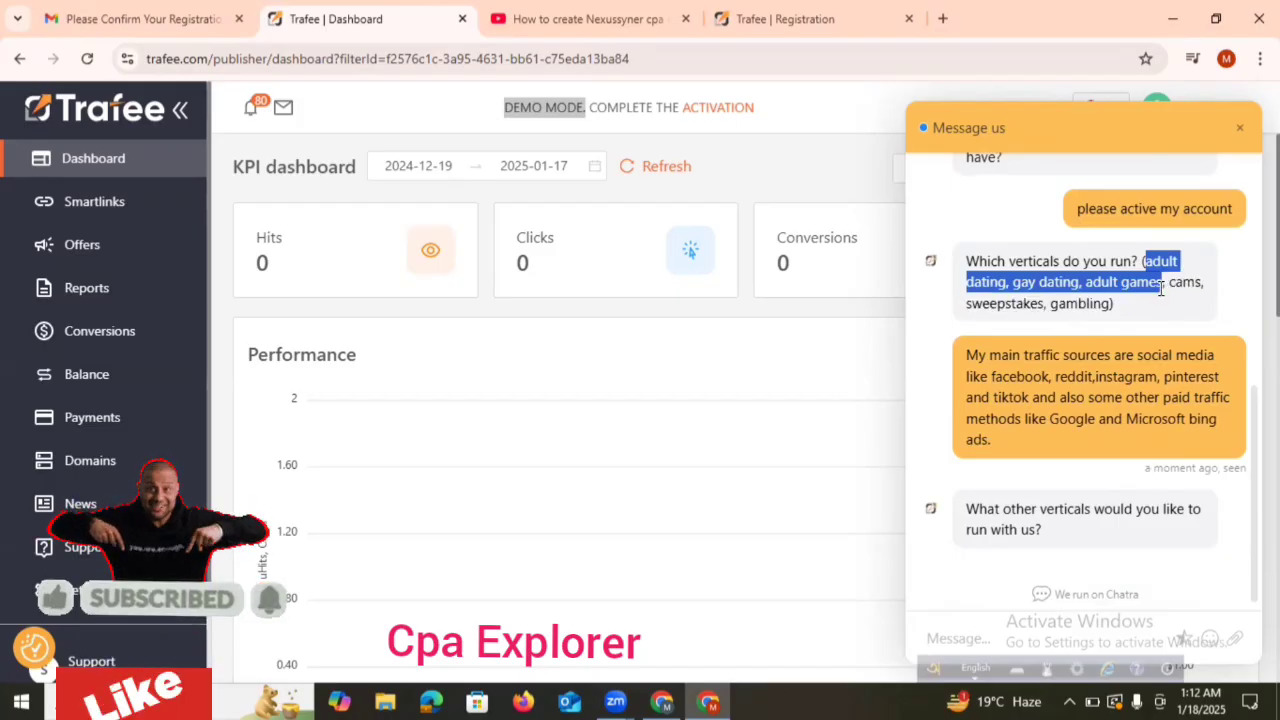
{"action": "right_click", "coordinate": [1160, 290]}
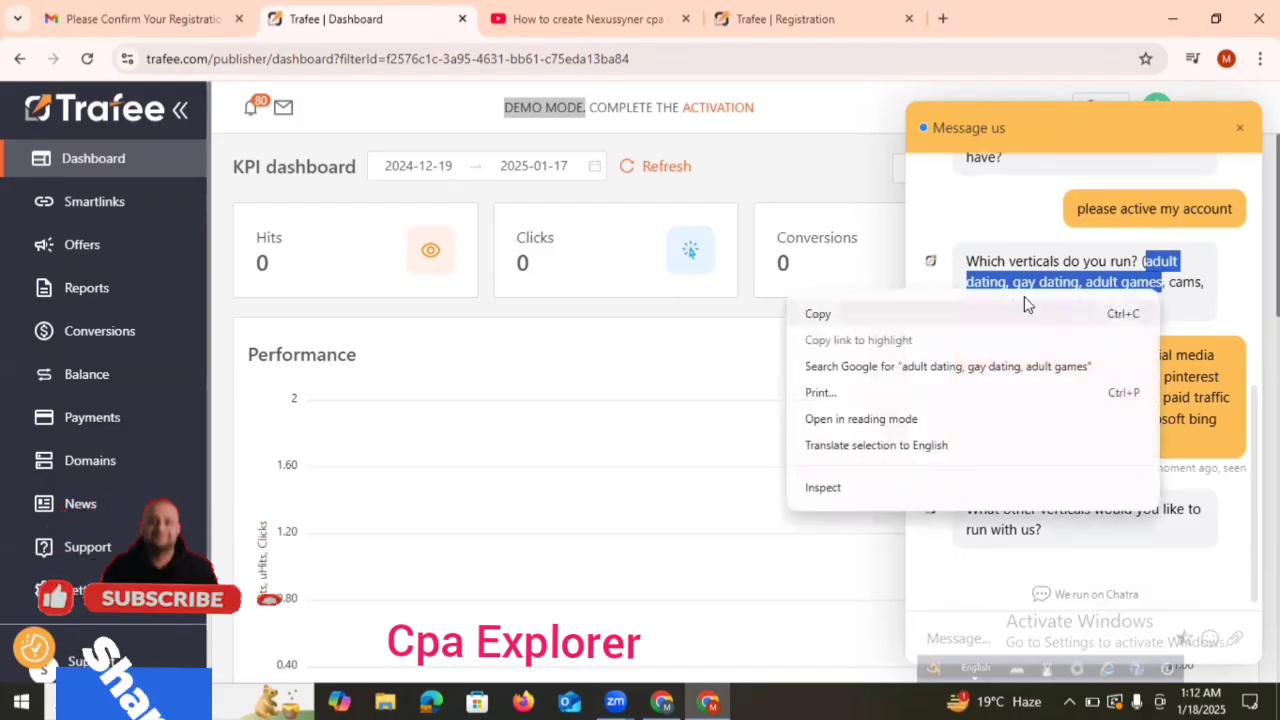
{"action": "left_click", "coordinate": [990, 315]}
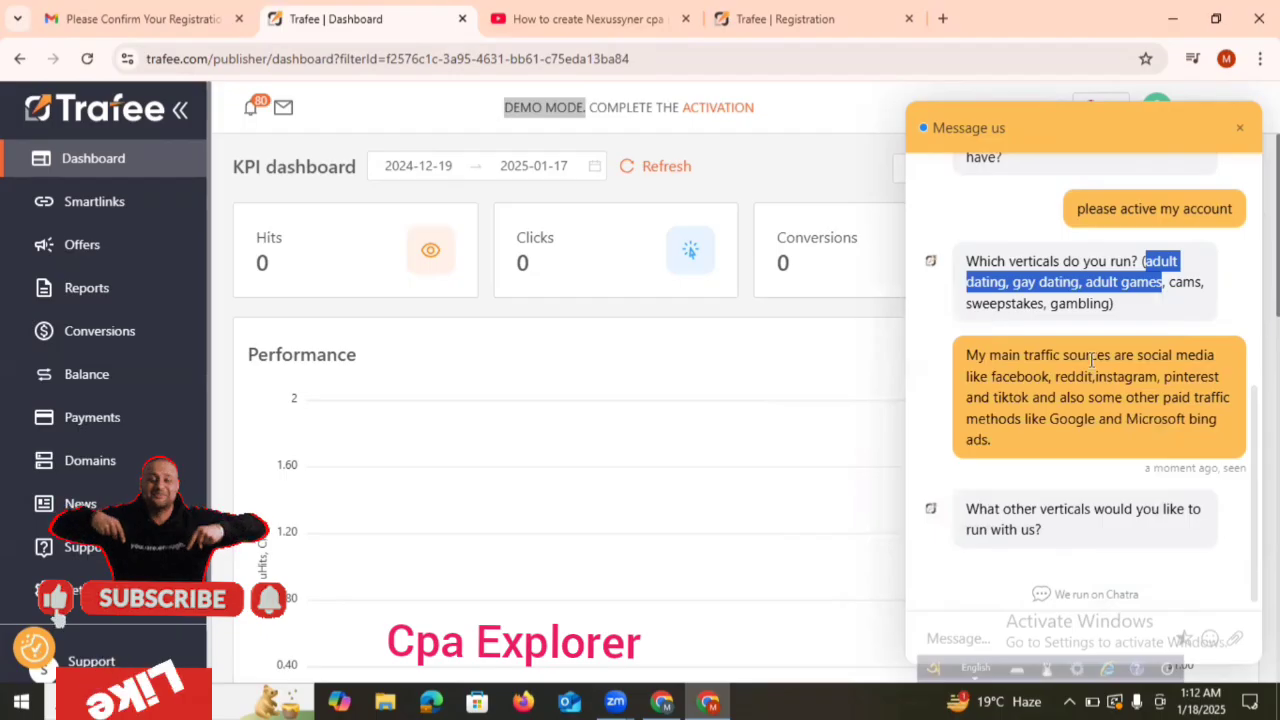
{"action": "left_click", "coordinate": [986, 638]}
{"action": "right_click", "coordinate": [986, 638]}
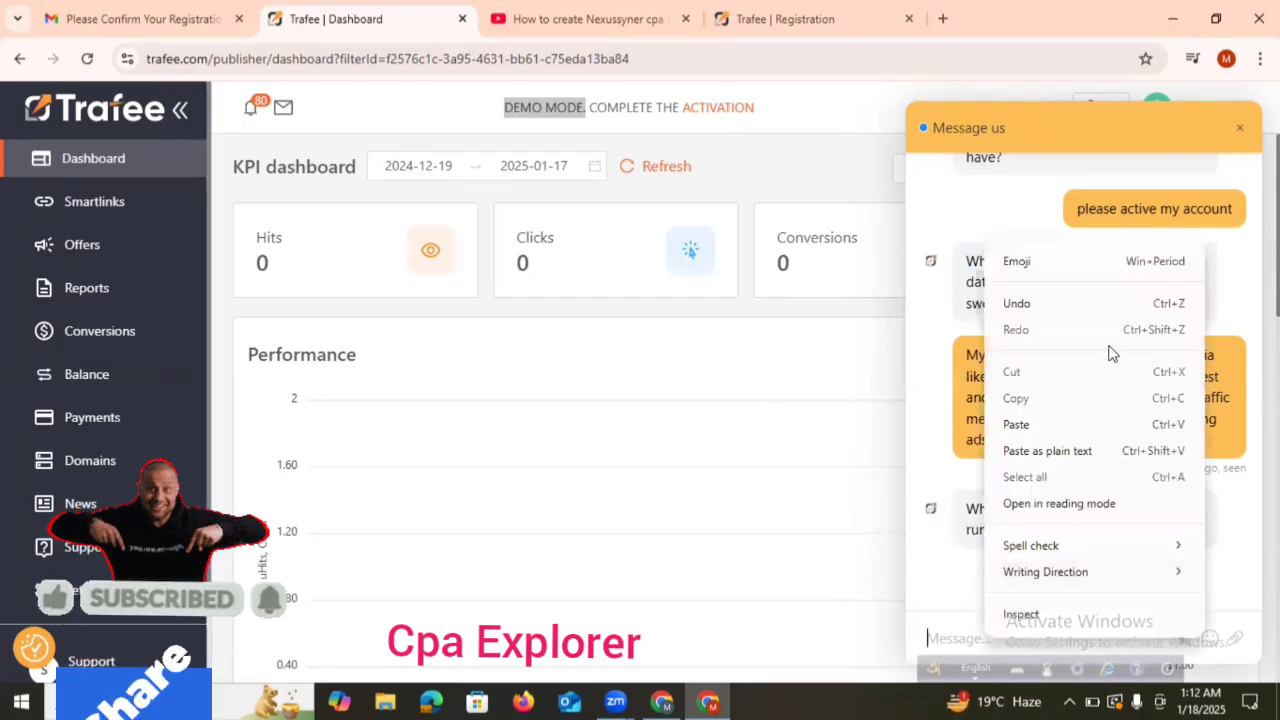
{"action": "key", "text": "Escape"}
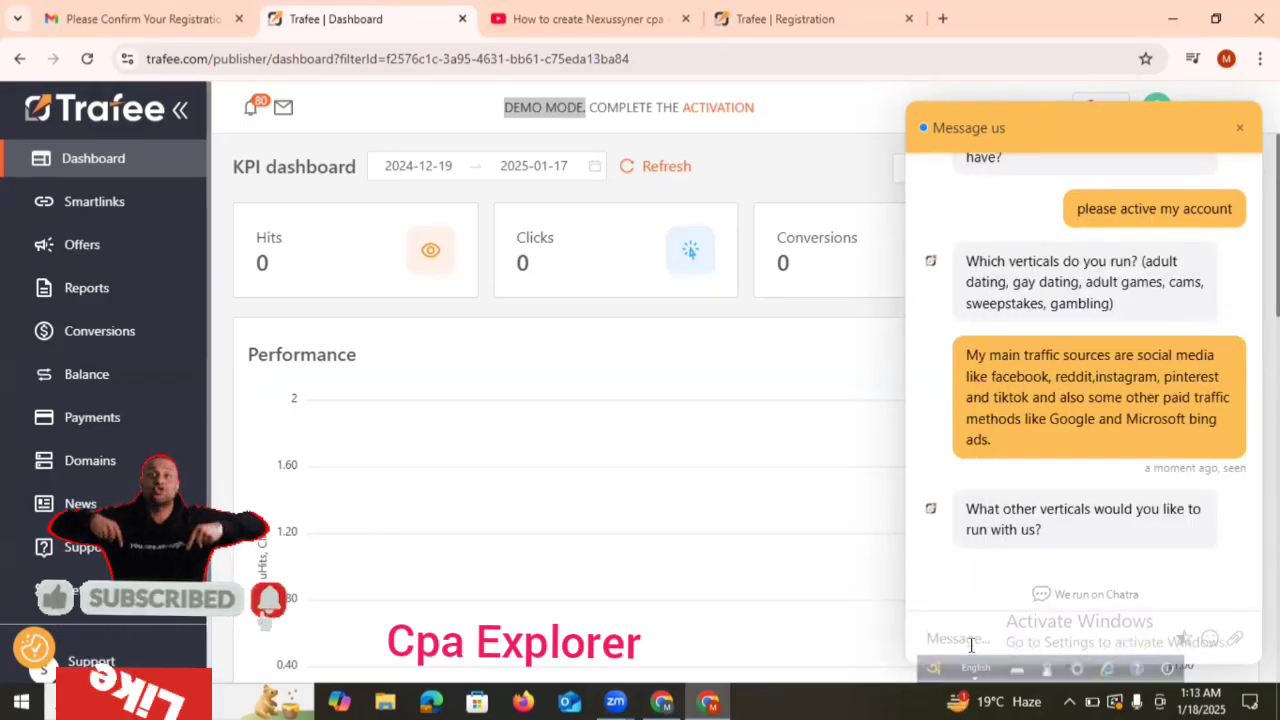
Answer the question about other verticals by sending "adult dating" in the chat.
{"action": "type", "text": "adu"}
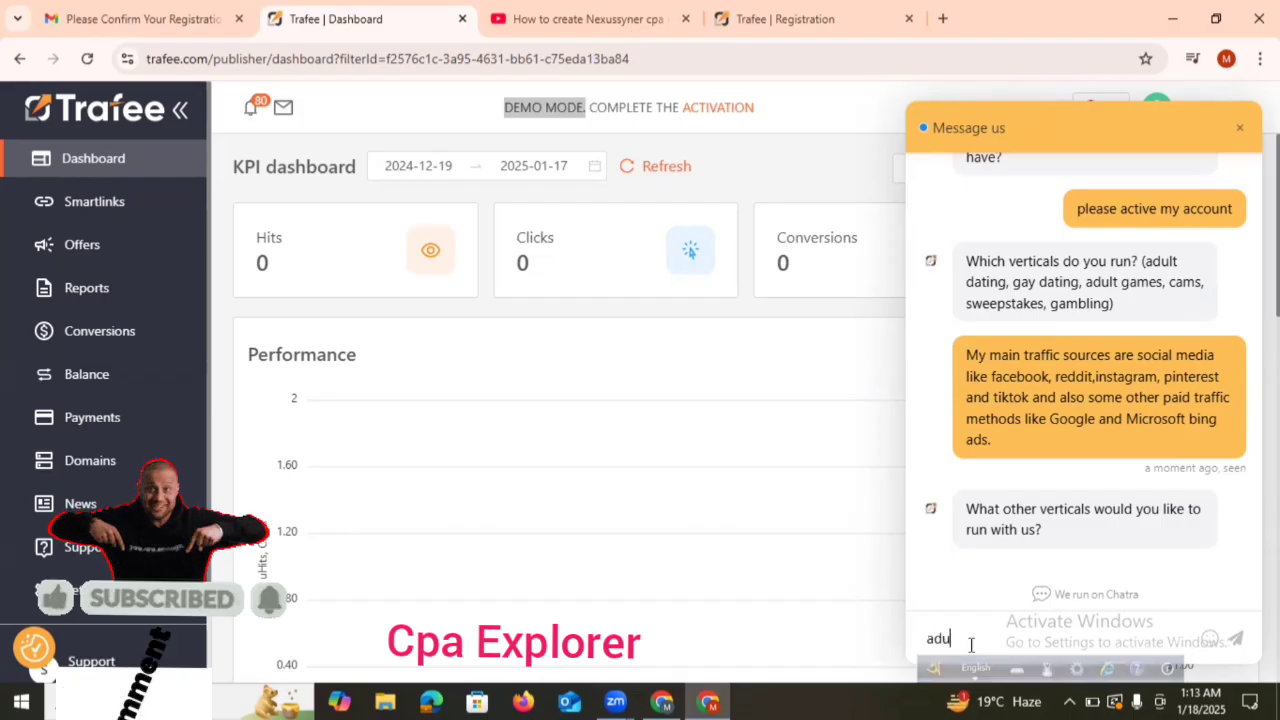
{"action": "type", "text": "lt"}
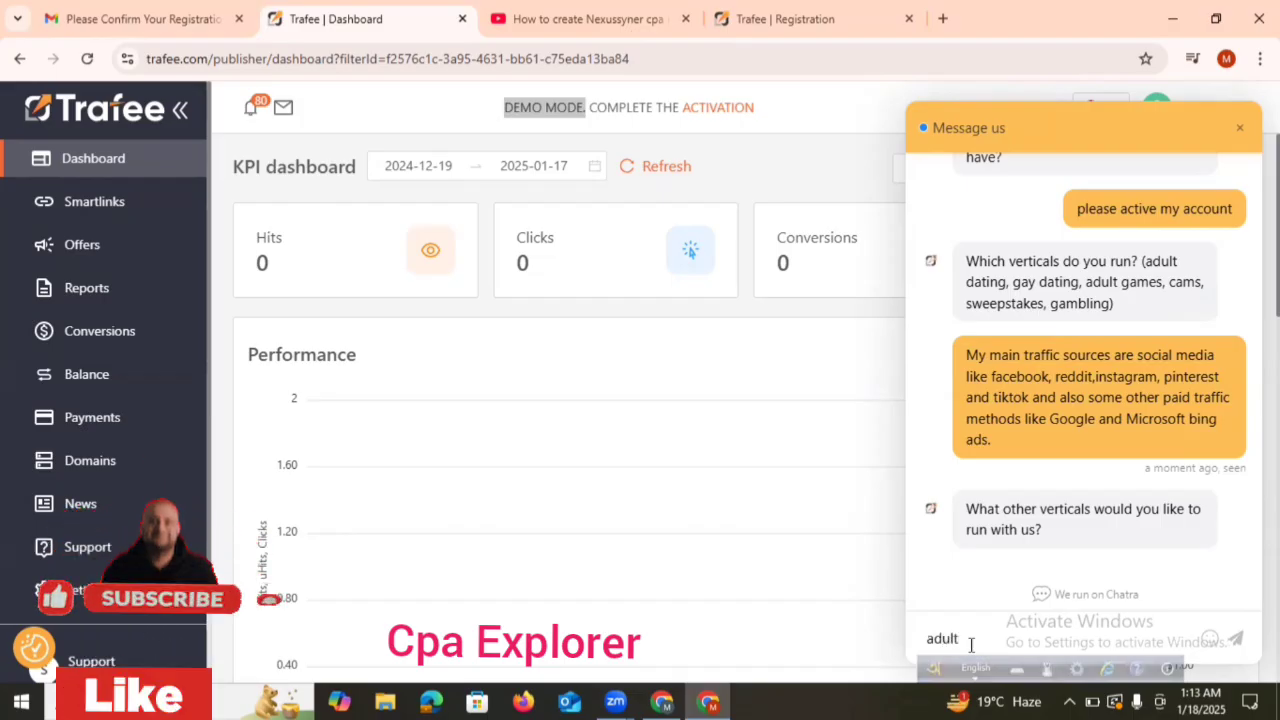
{"action": "type", "text": " dating"}
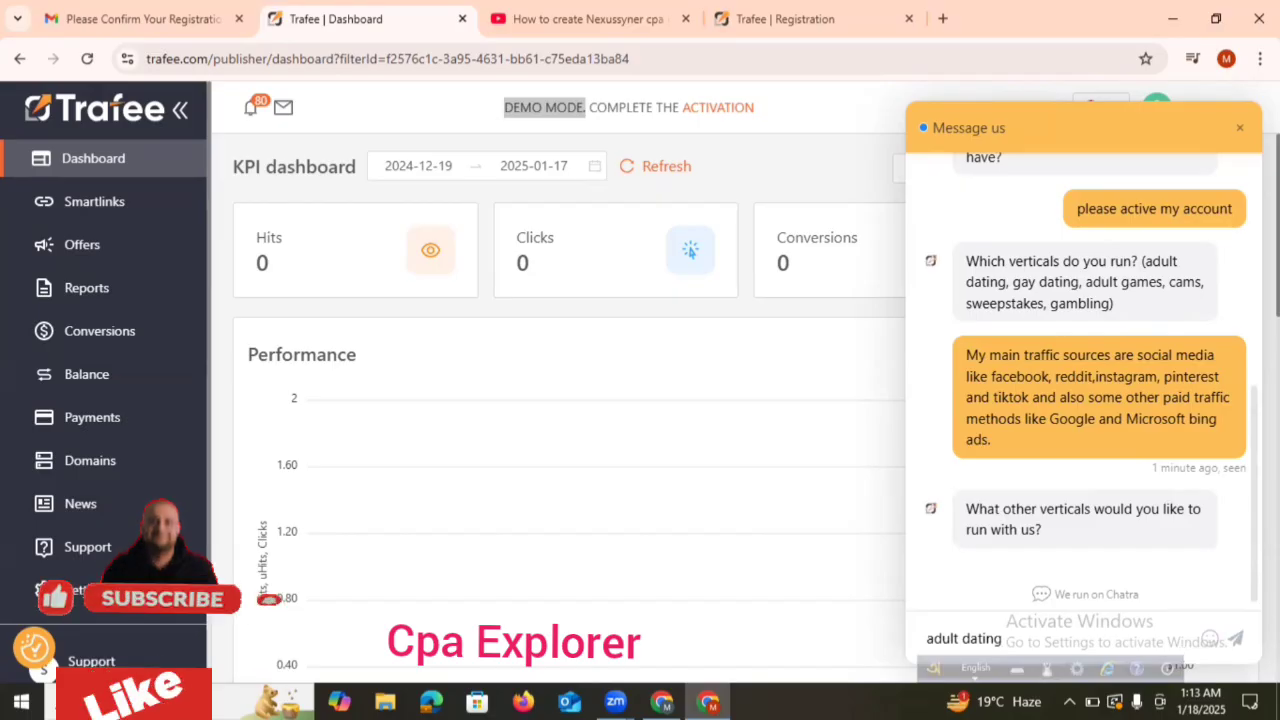
{"action": "left_click", "coordinate": [1238, 648]}
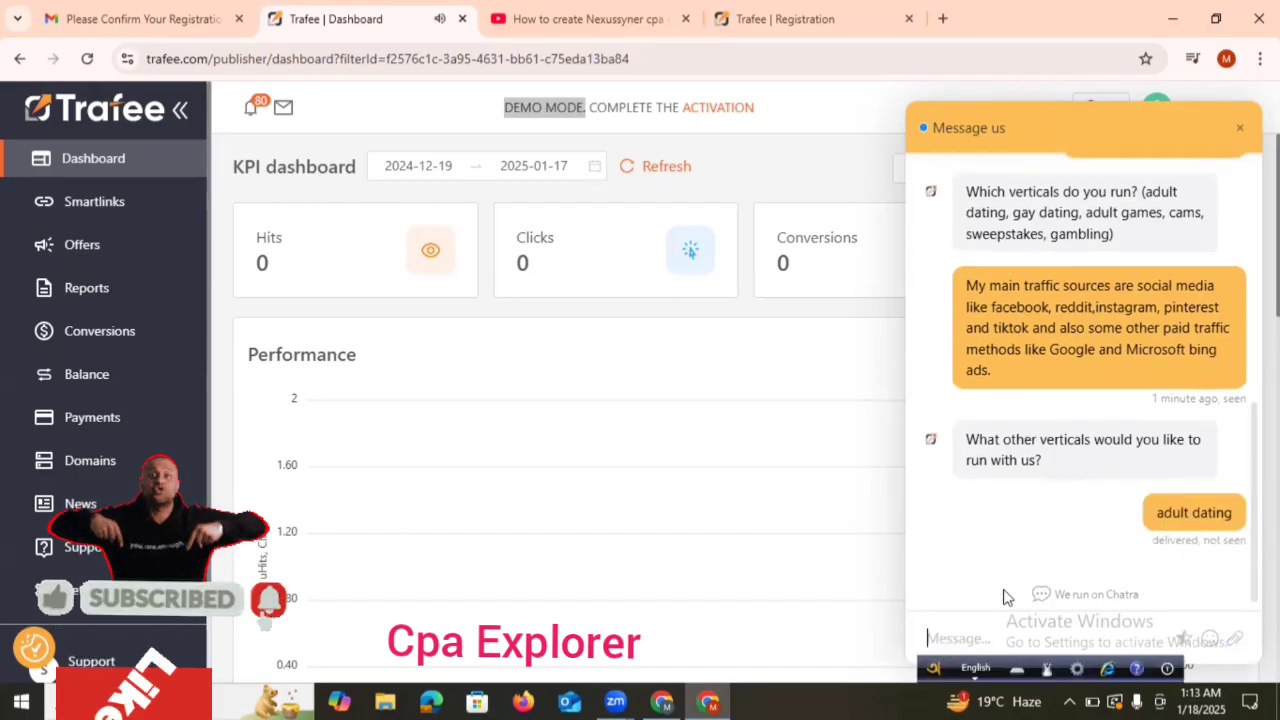
Paste the copied verticals into the chat, remove "adult dating," from the text, and send "gay dating, adult games".
{"action": "right_click", "coordinate": [972, 636]}
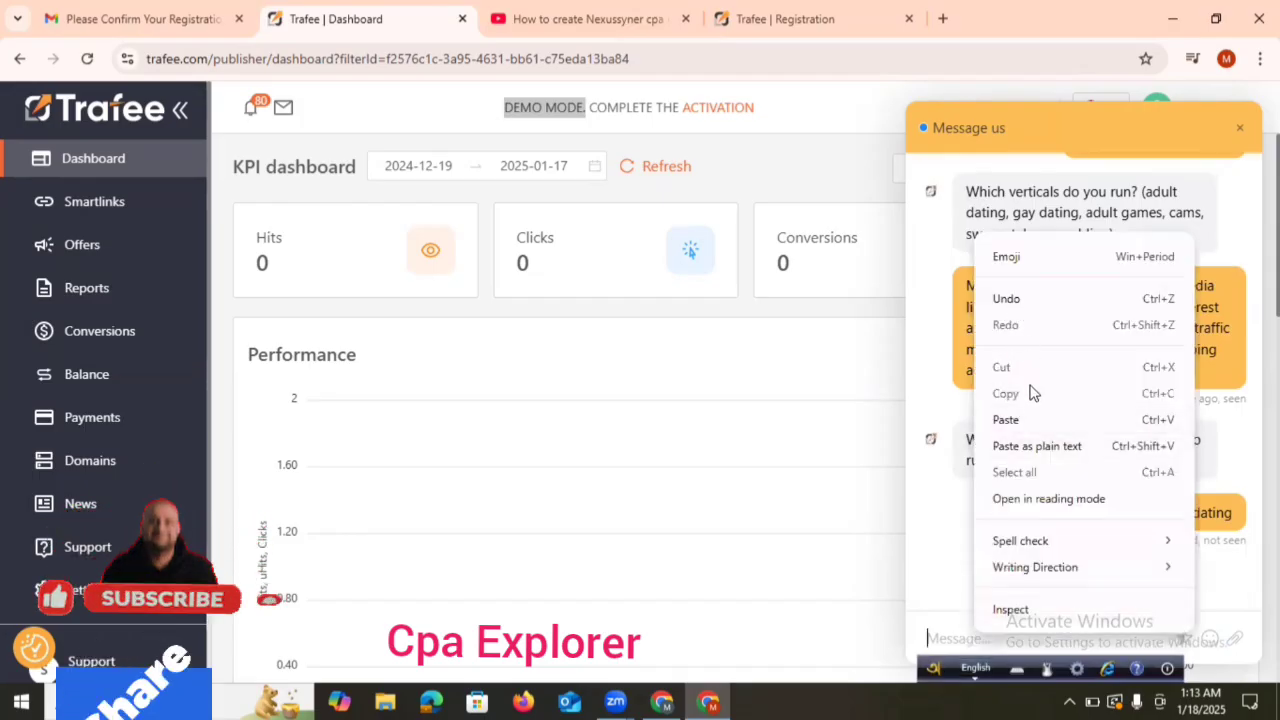
{"action": "left_click", "coordinate": [1006, 420]}
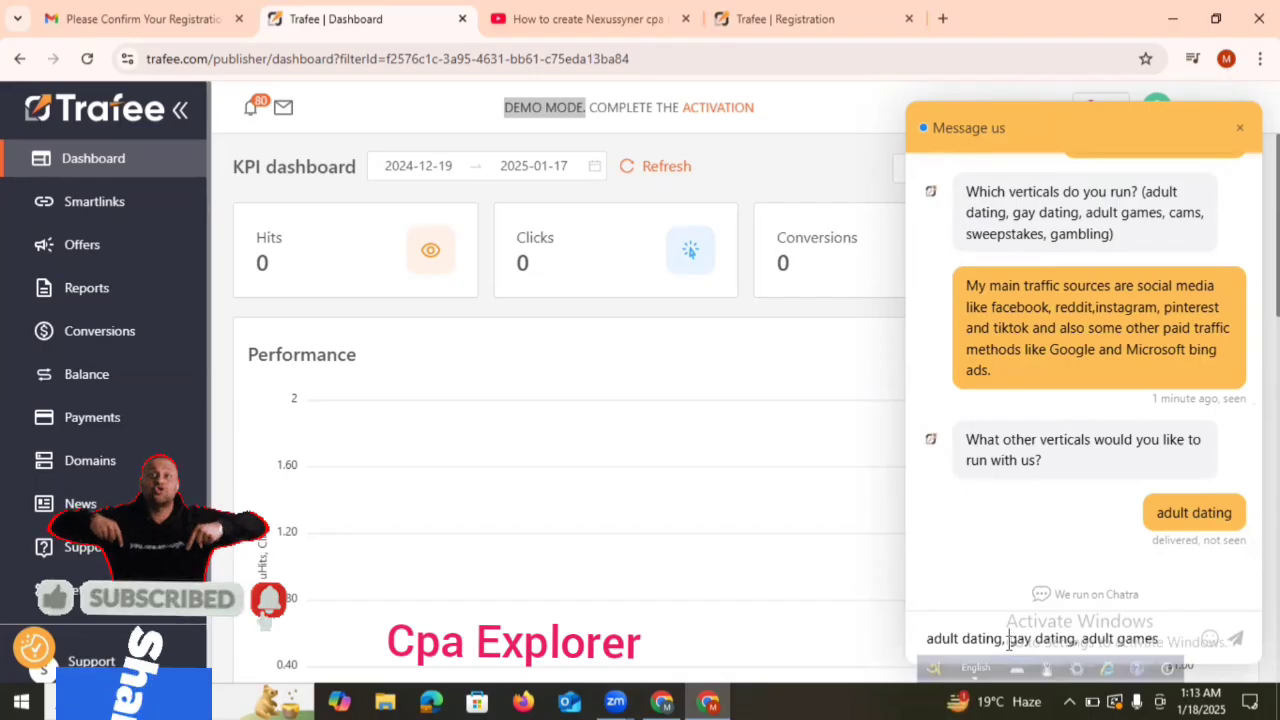
{"action": "key", "text": "BackSpace"}
{"action": "key", "text": "BackSpace"}
{"action": "key", "text": "BackSpace"}
{"action": "key", "text": "BackSpace"}
{"action": "key", "text": "BackSpace"}
{"action": "key", "text": "BackSpace"}
{"action": "key", "text": "BackSpace"}
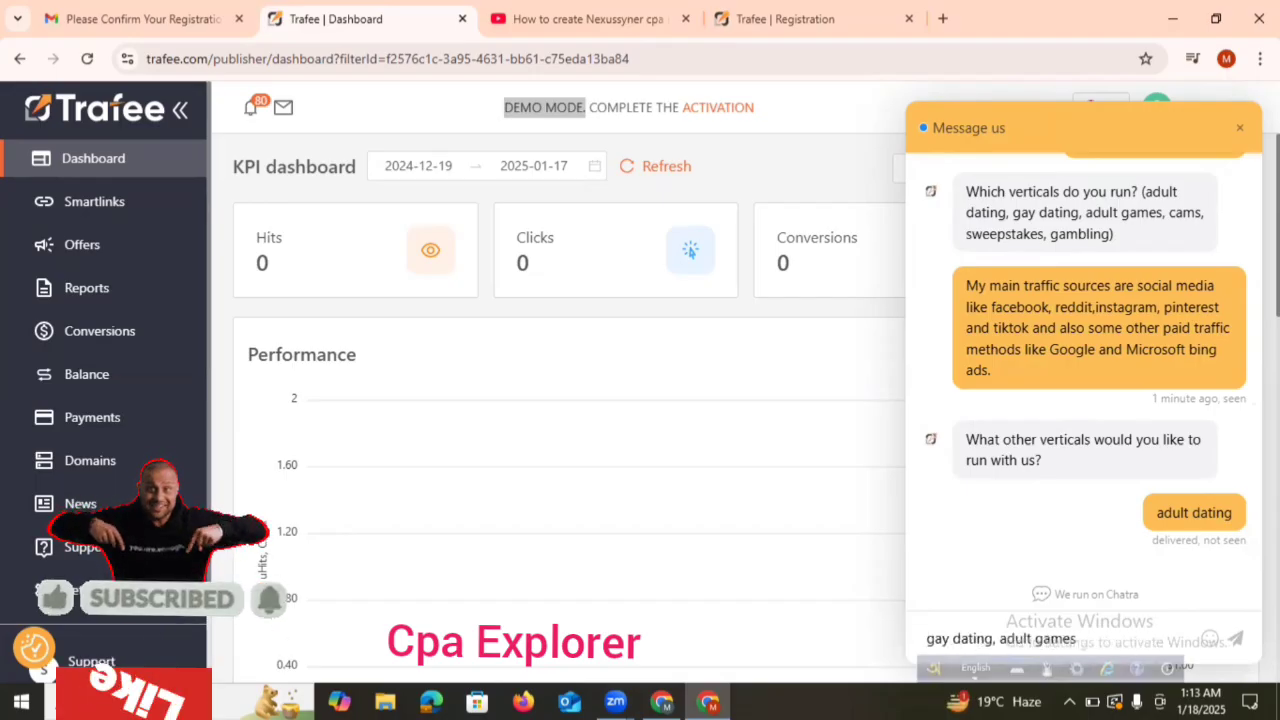
{"action": "left_click", "coordinate": [1236, 640]}
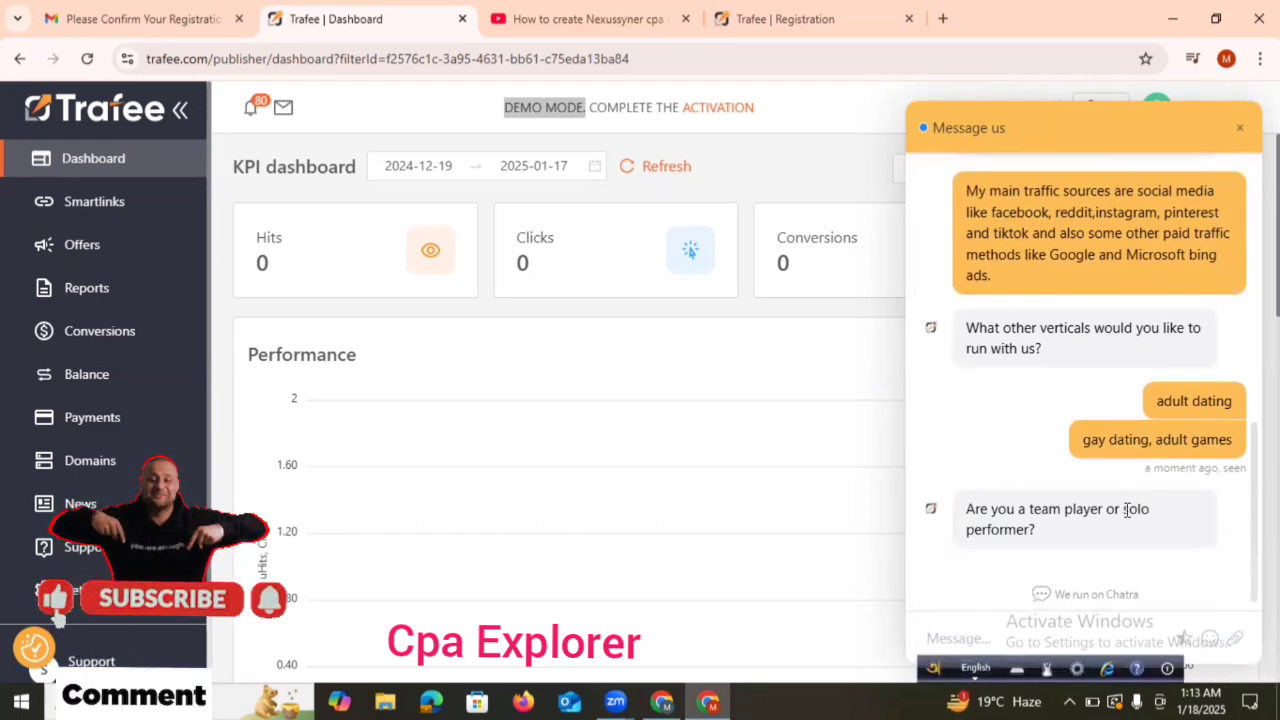
Copy "solo performer" from the support agent's team-or-solo question and send it as the reply.
{"action": "left_click_drag", "start_coordinate": [1124, 509], "coordinate": [1157, 550]}
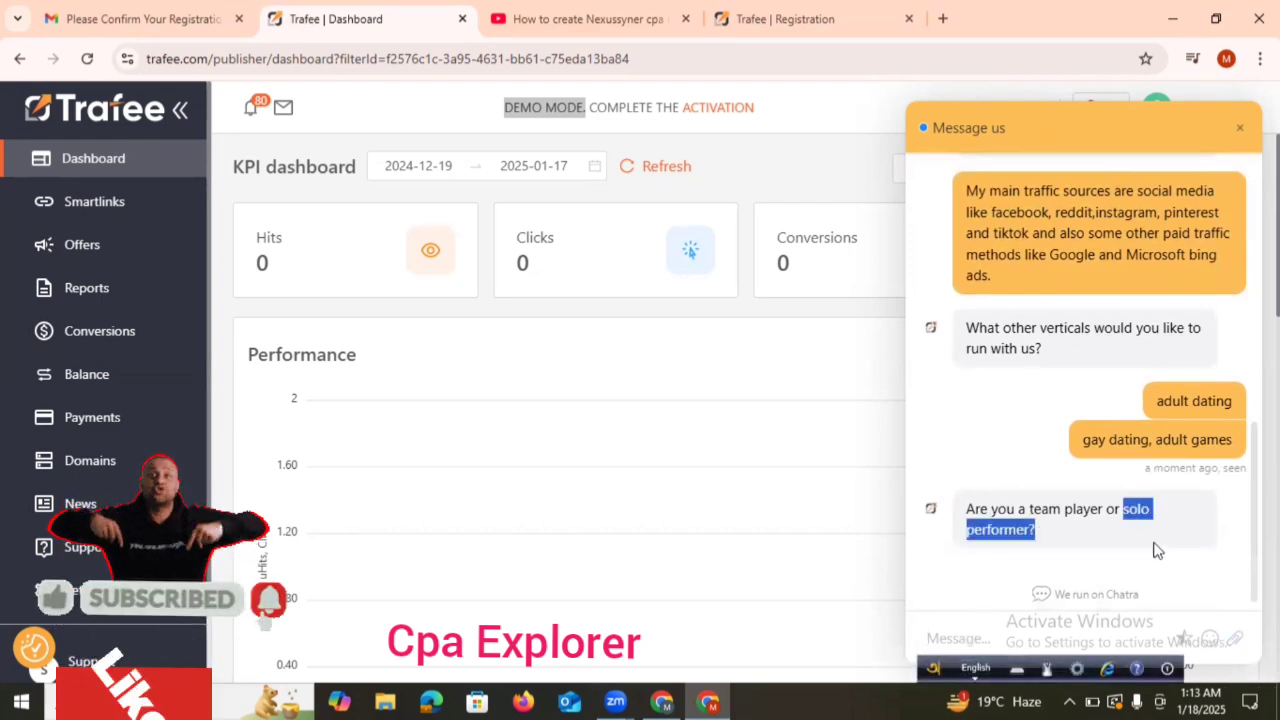
{"action": "mouse_move", "coordinate": [1043, 550]}
{"action": "left_mouse_down"}
{"action": "mouse_move", "coordinate": [1031, 524]}
{"action": "mouse_move", "coordinate": [1031, 537]}
{"action": "left_mouse_up"}
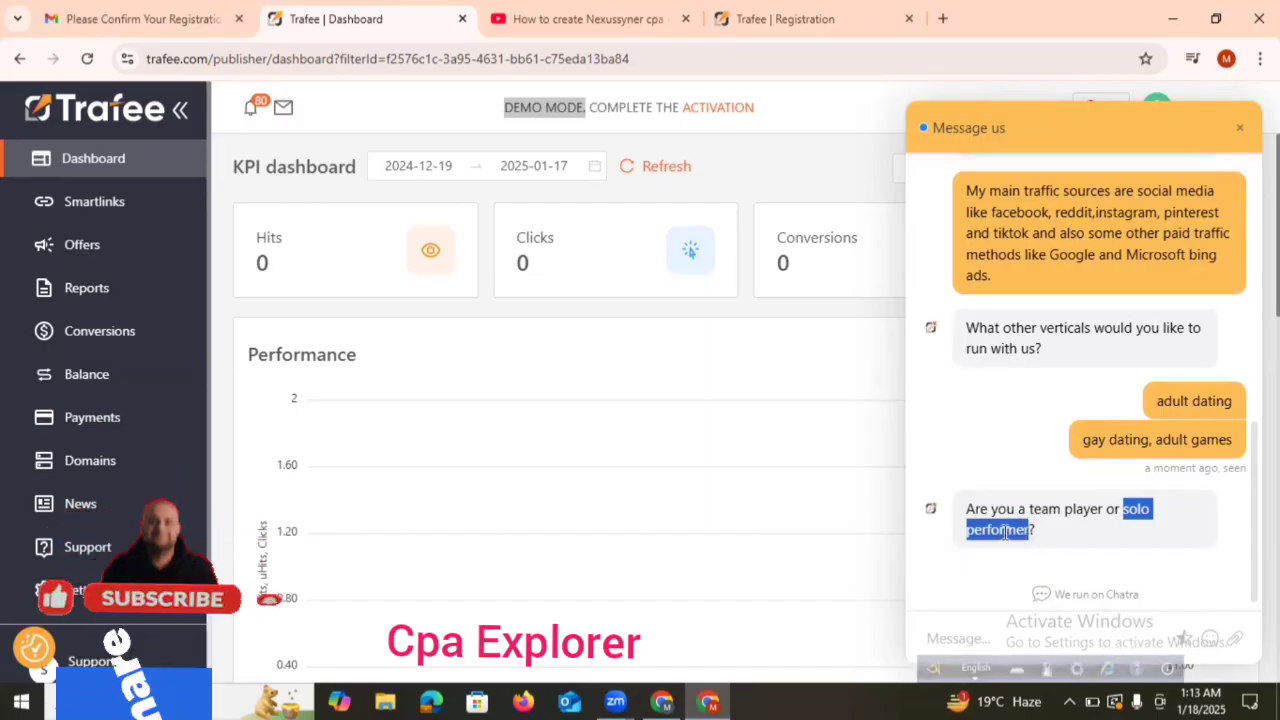
{"action": "right_click", "coordinate": [1031, 533]}
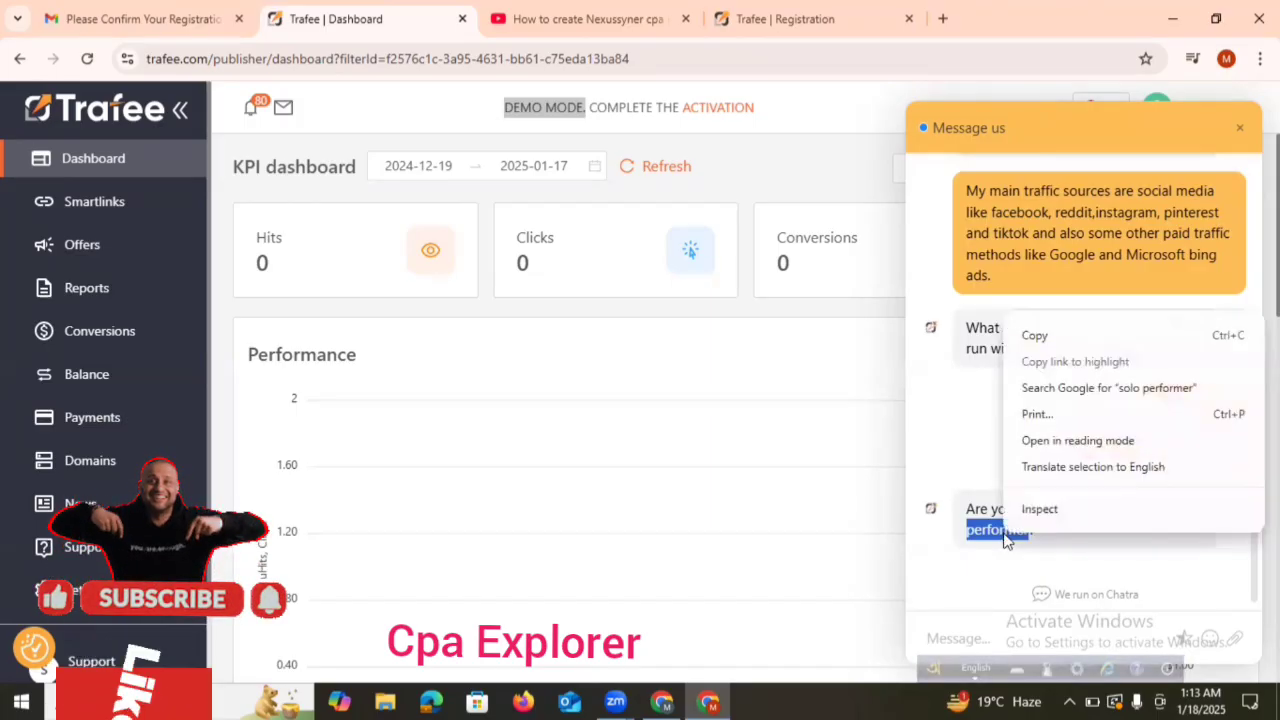
{"action": "left_click", "coordinate": [1054, 339]}
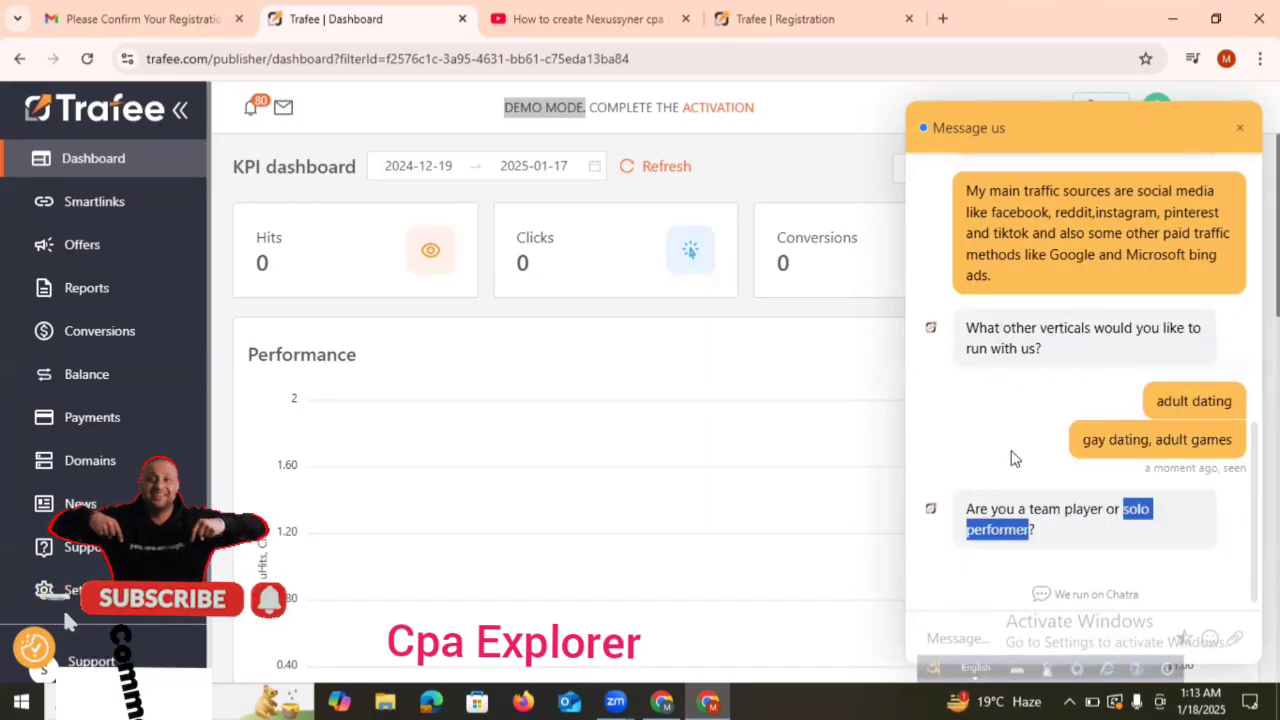
{"action": "right_click", "coordinate": [978, 630]}
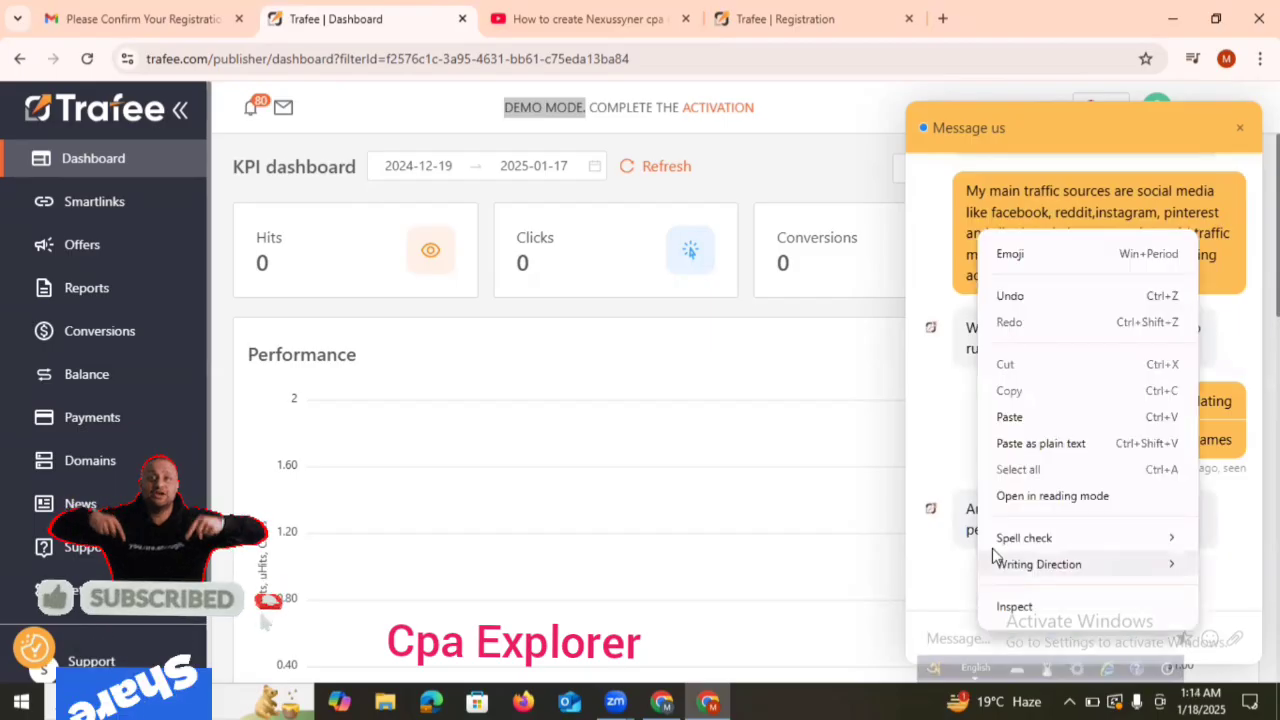
{"action": "left_click", "coordinate": [1046, 425]}
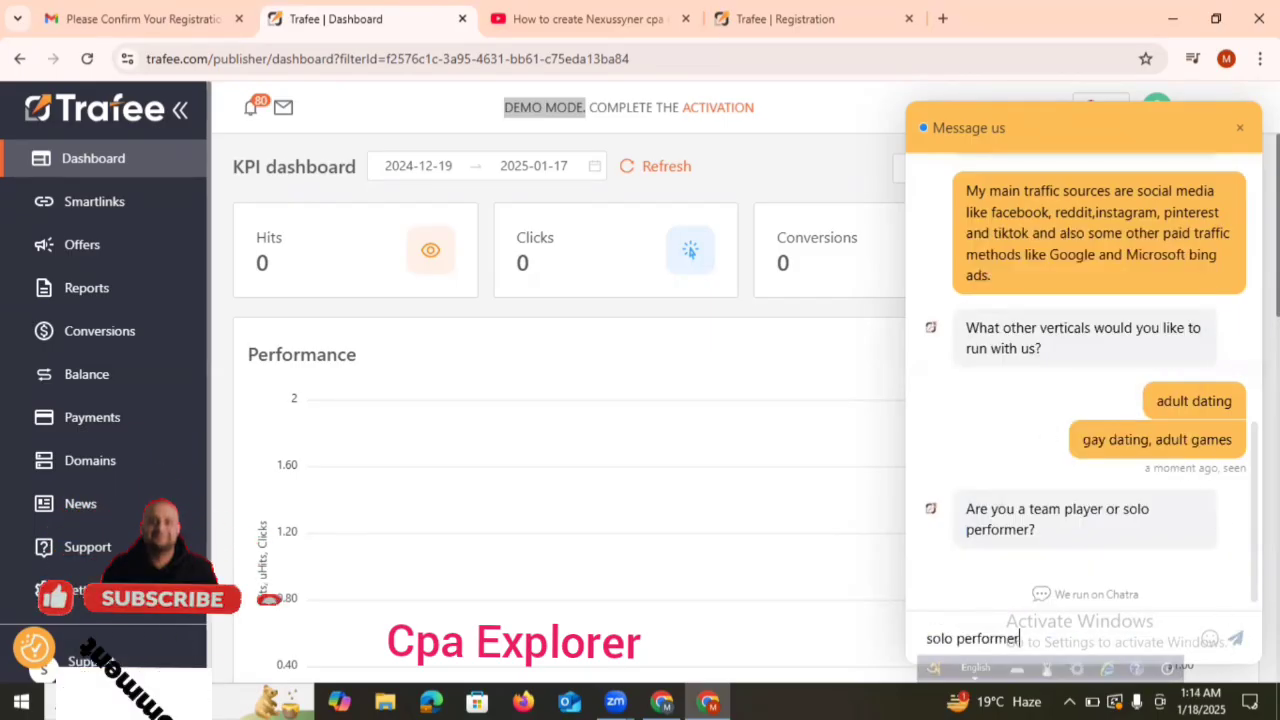
{"action": "left_click", "coordinate": [1236, 639]}
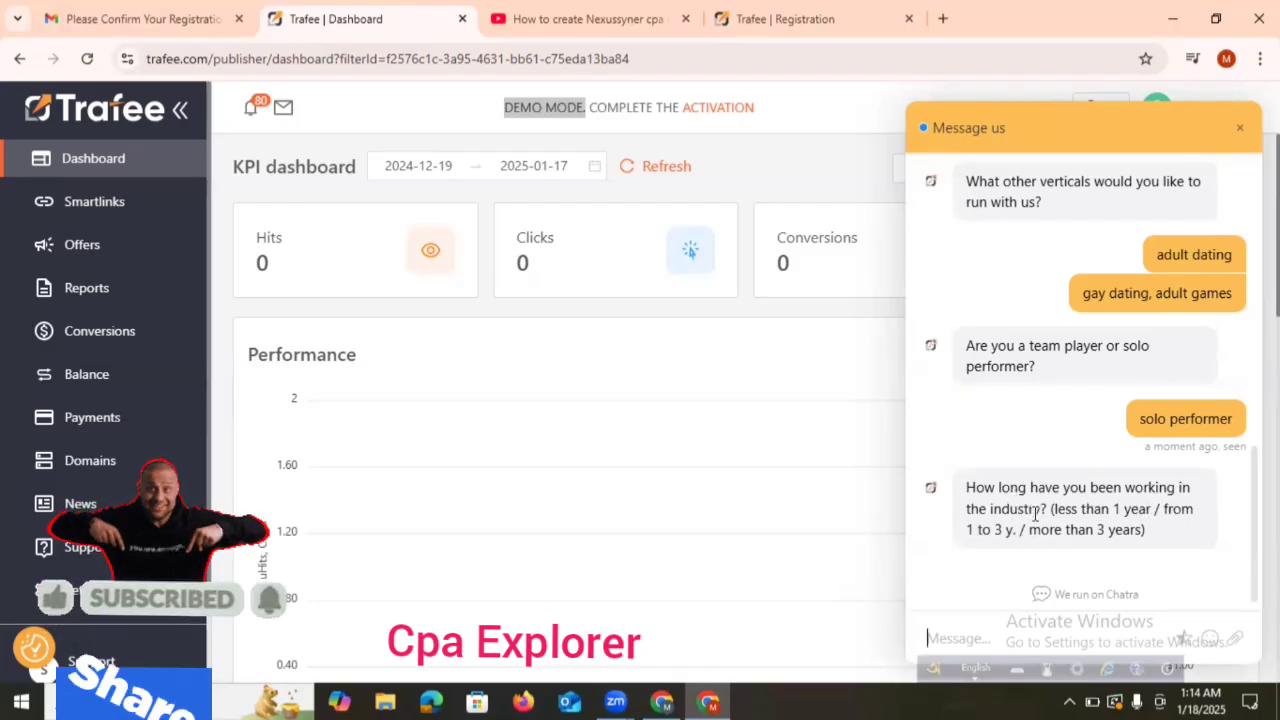
Answer the support agent's question about time in the industry by sending "more than 3 years".
{"action": "left_click", "coordinate": [957, 626]}
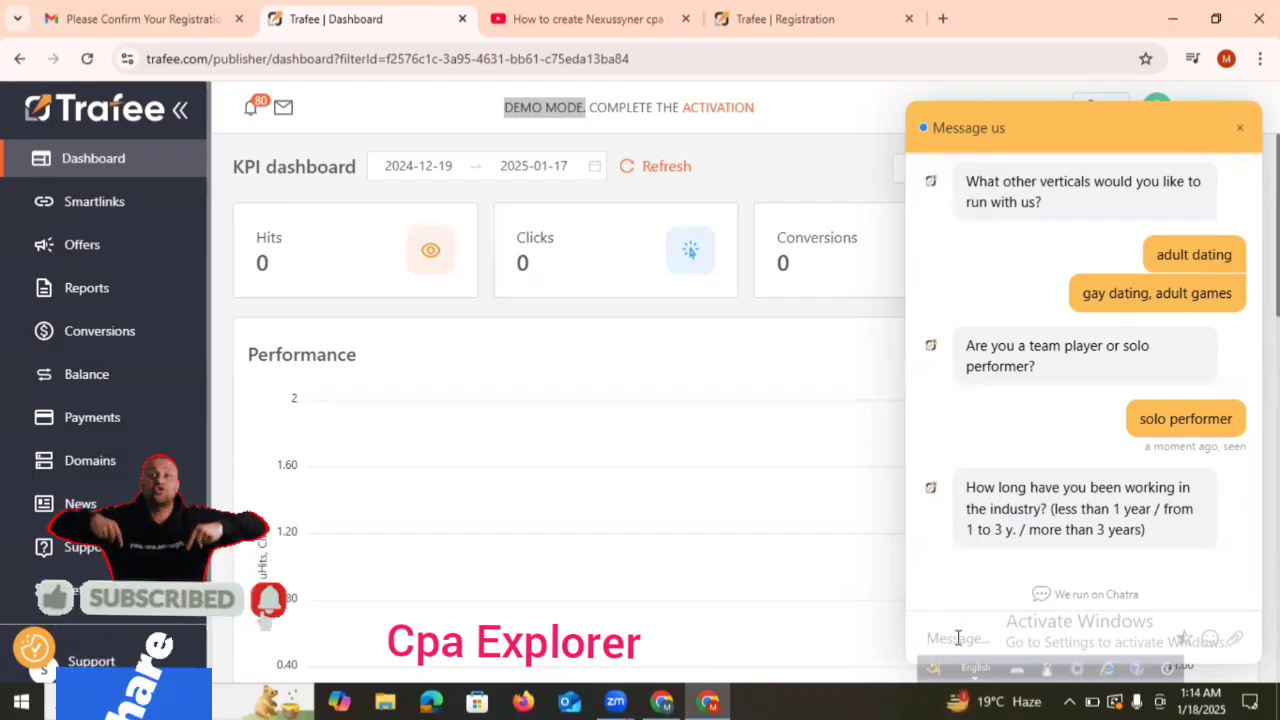
{"action": "type", "text": "ore"}
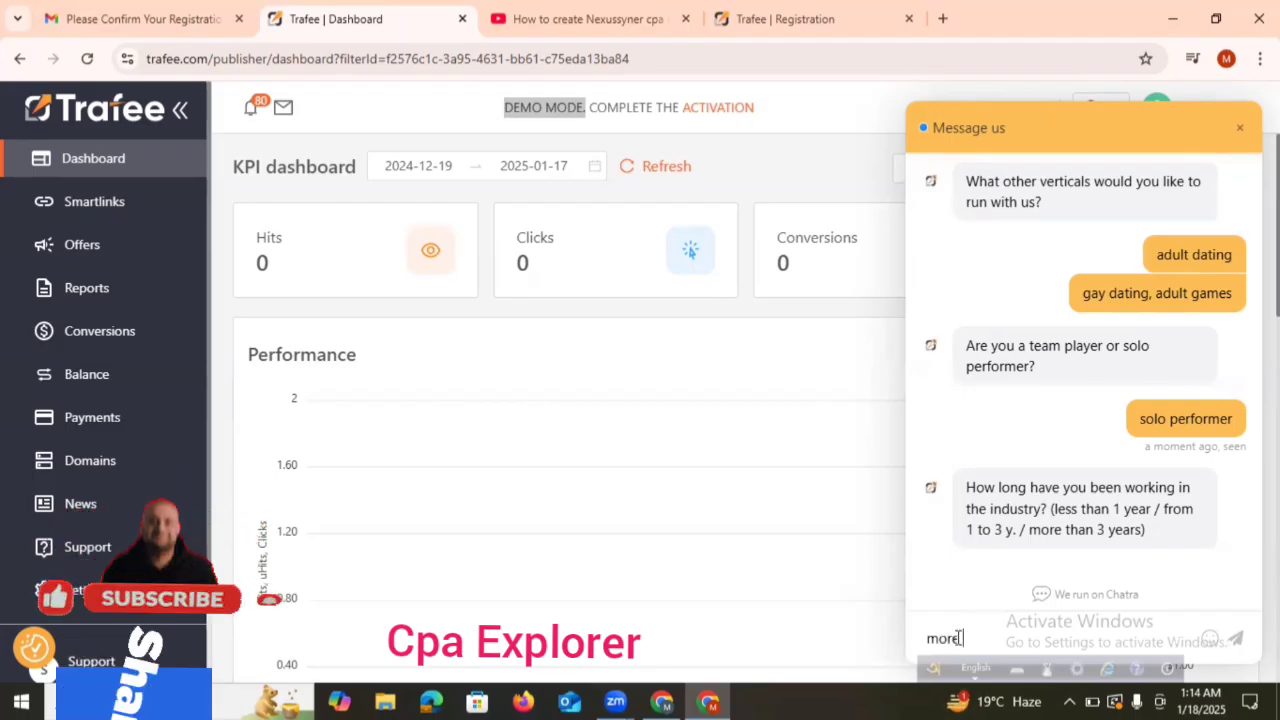
{"action": "type", "text": " th"}
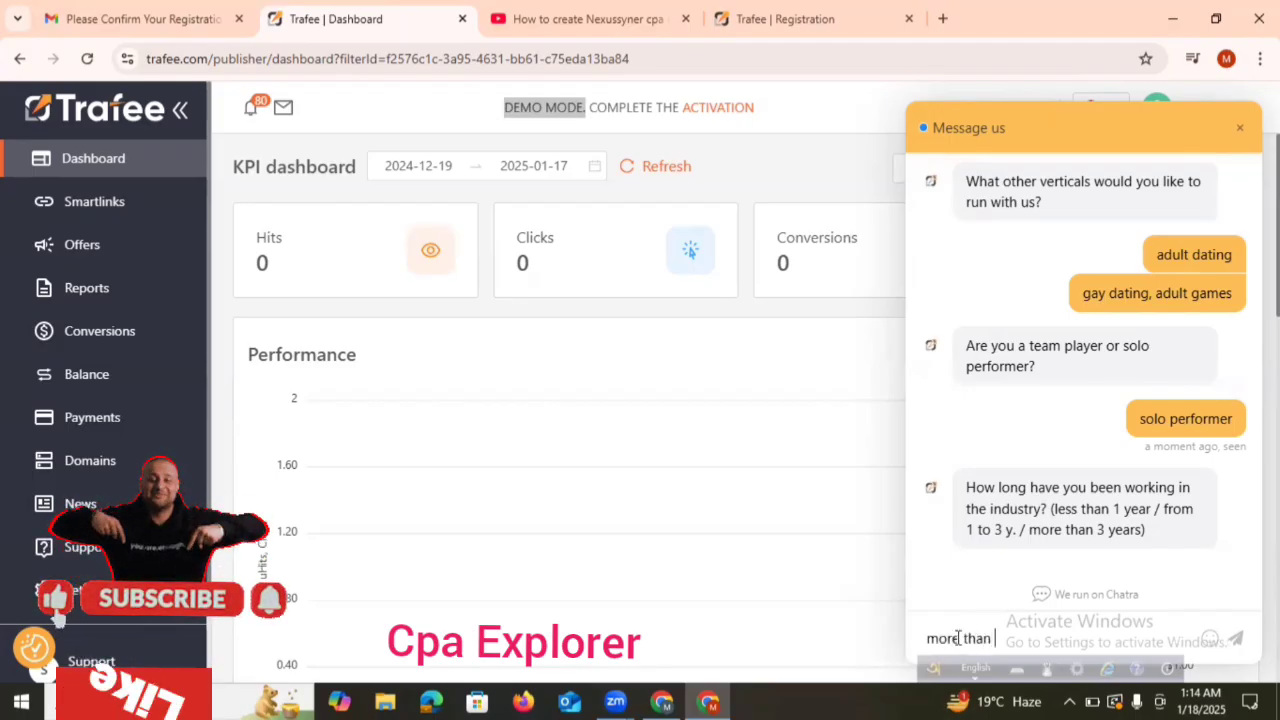
{"action": "type", "text": "an 3"}
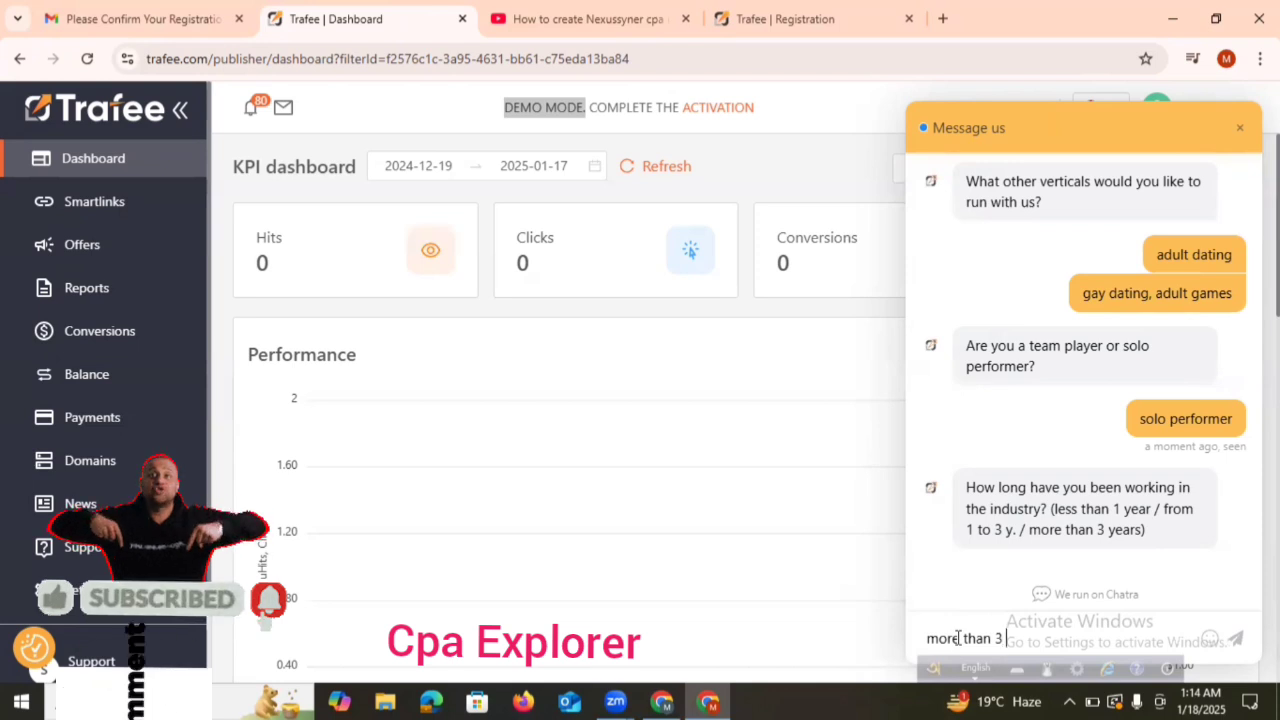
{"action": "type", "text": " year"}
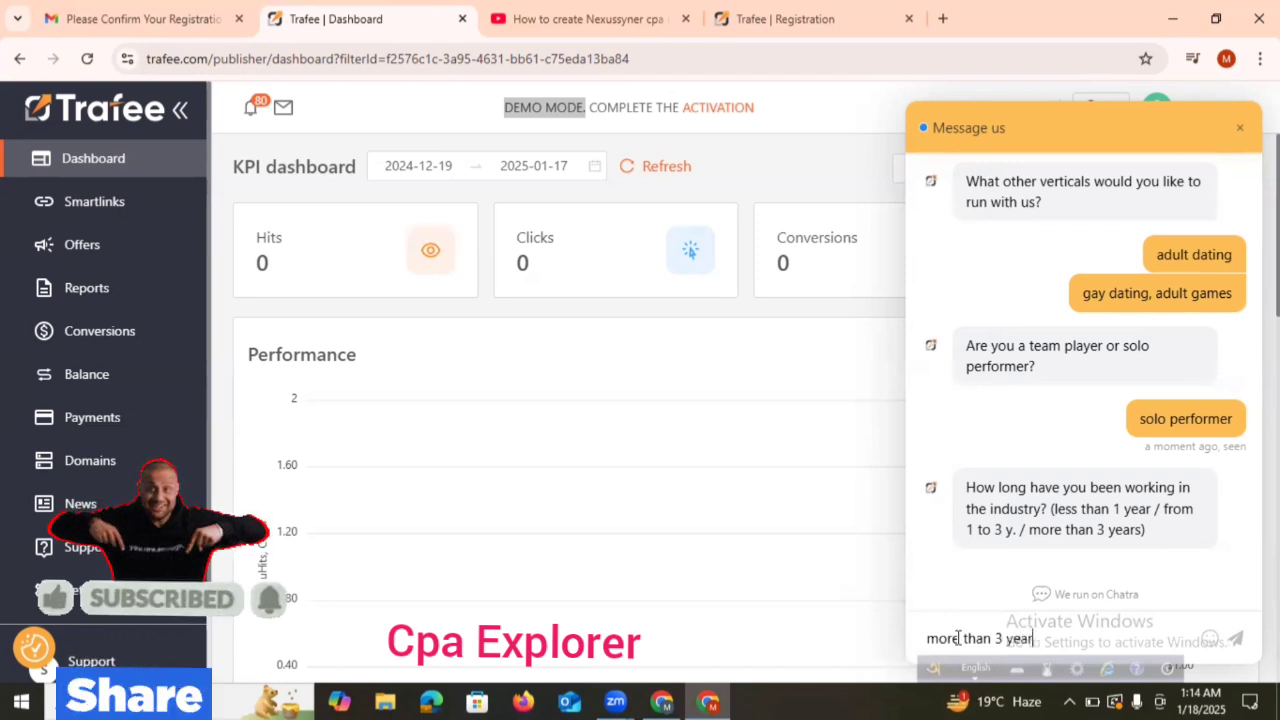
{"action": "type", "text": "s"}
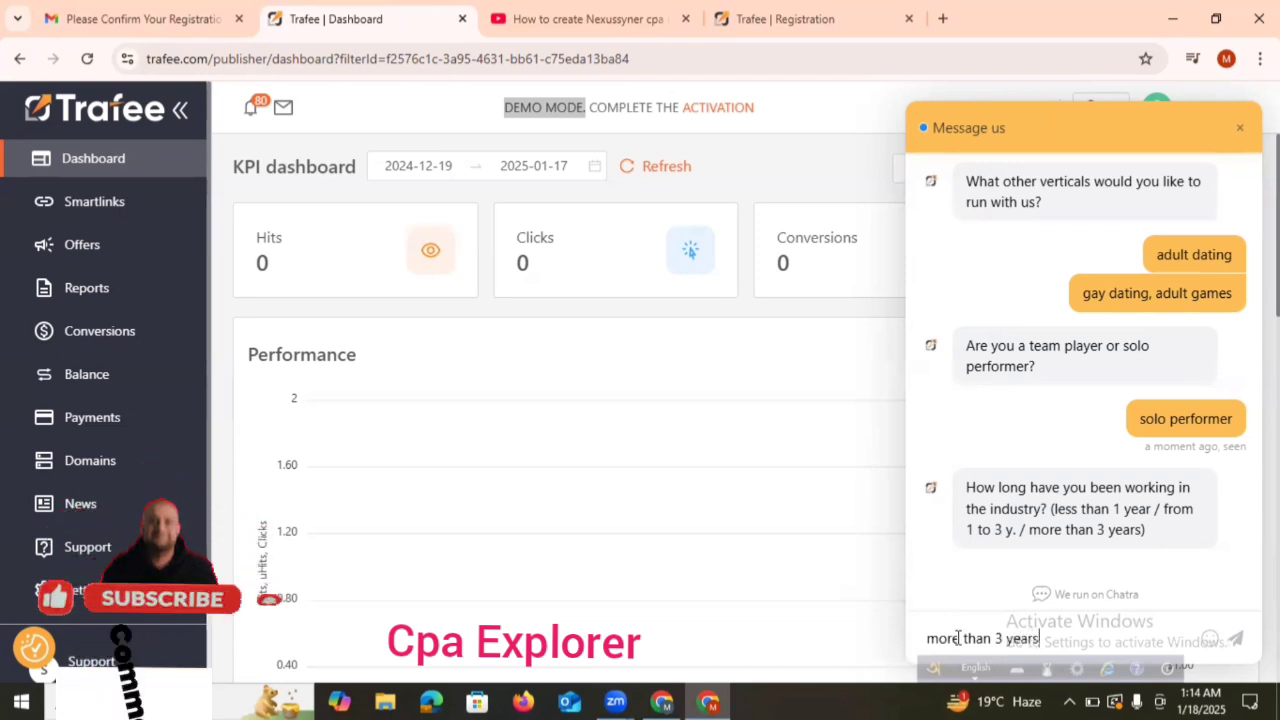
{"action": "key", "text": "Return"}
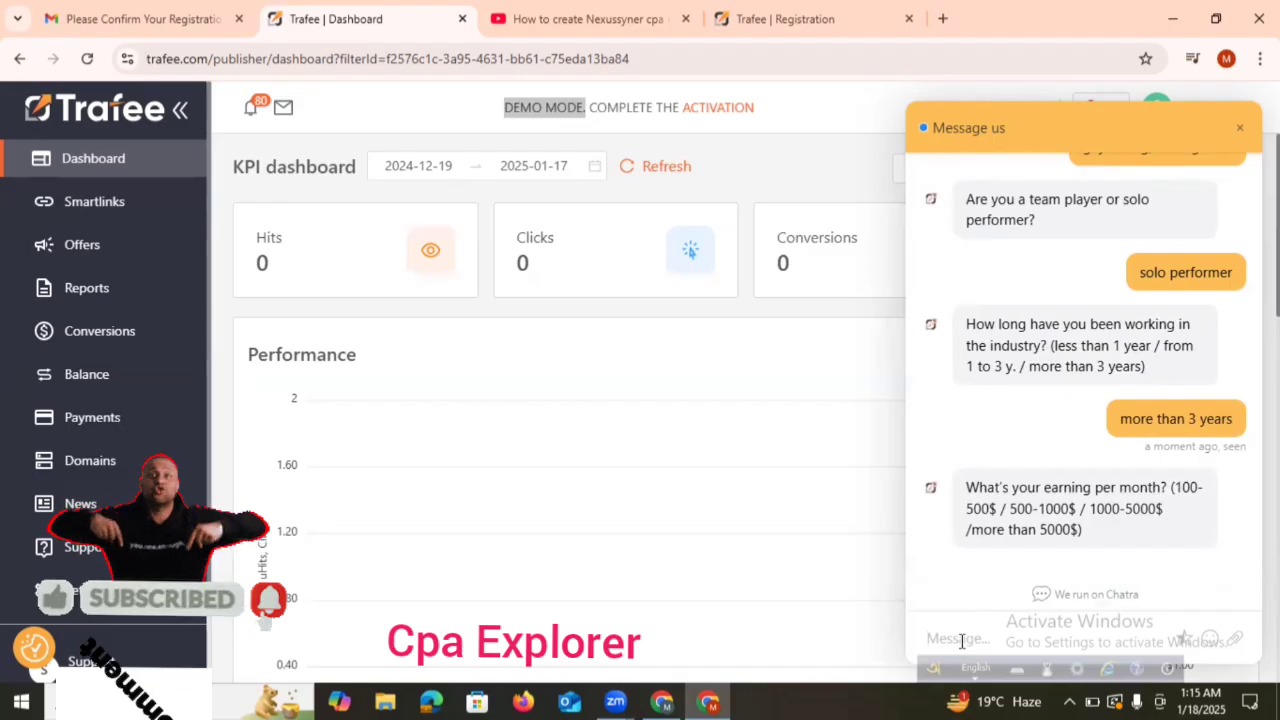
Answer the monthly earnings question by sending "300" in the chat.
{"action": "type", "text": "100"}
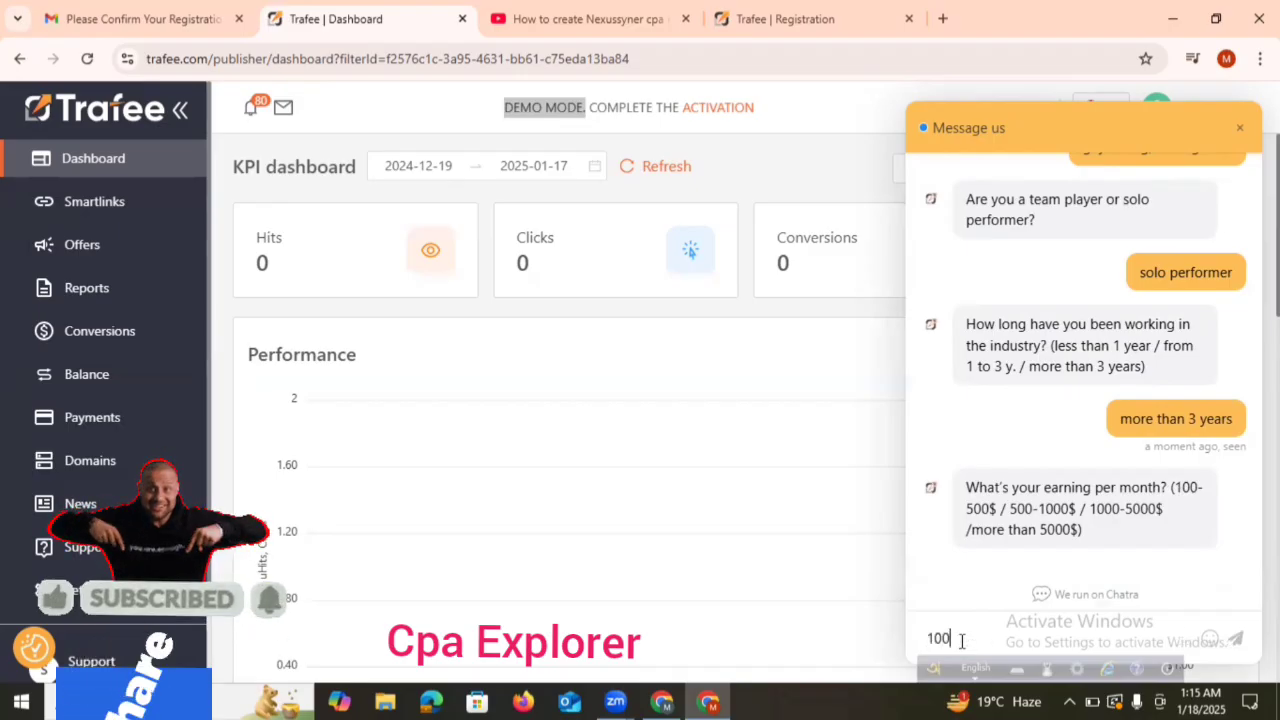
{"action": "key", "text": "BackSpace"}
{"action": "key", "text": "BackSpace"}
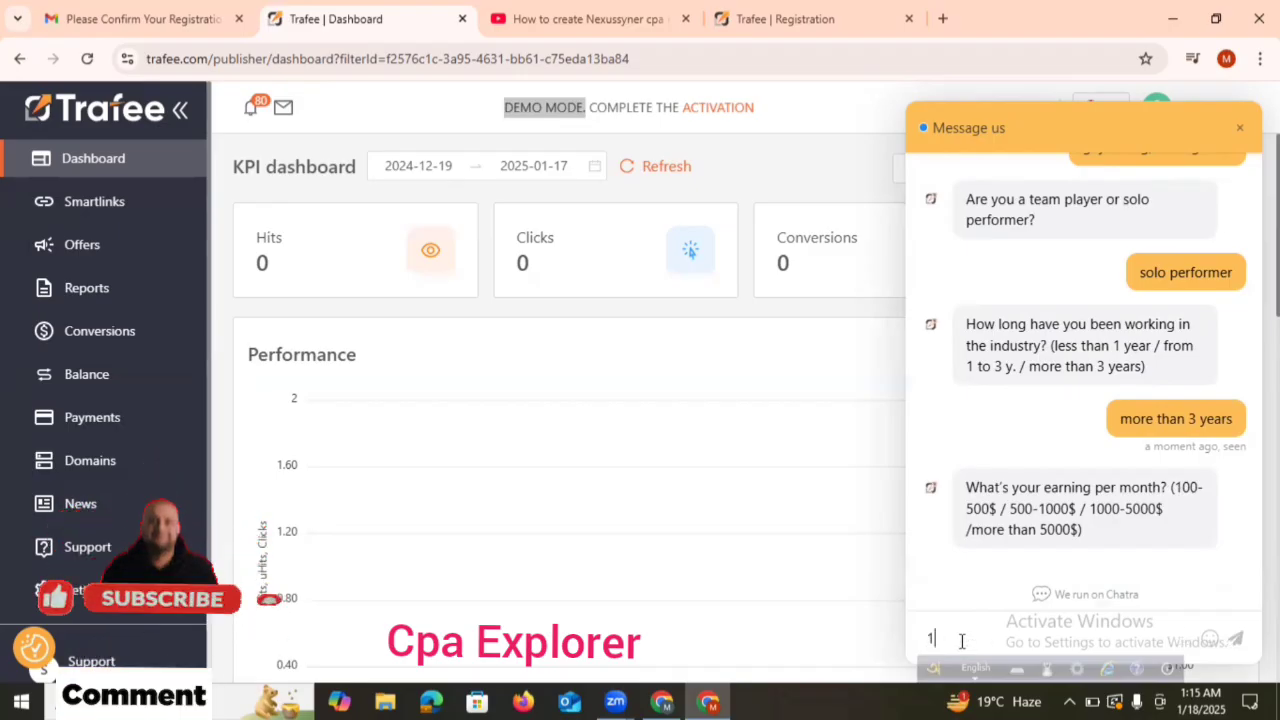
{"action": "type", "text": "300"}
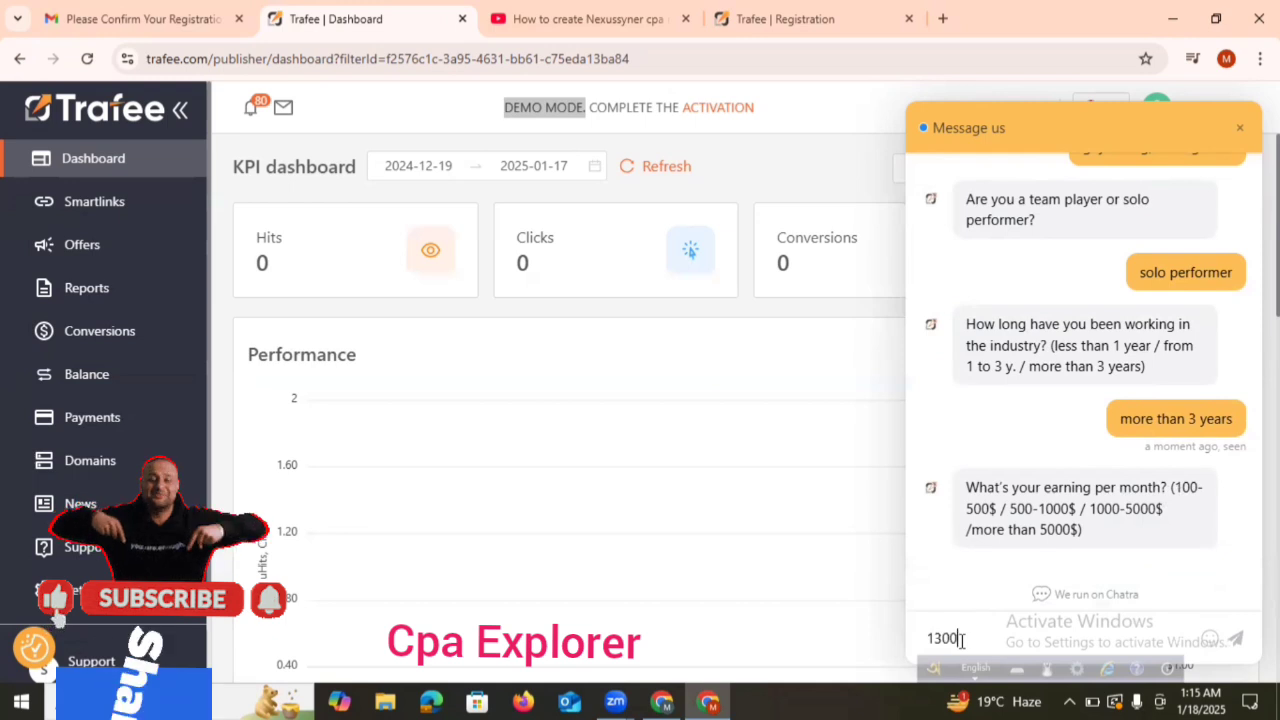
{"action": "key", "text": "BackSpace"}
{"action": "key", "text": "BackSpace"}
{"action": "key", "text": "BackSpace"}
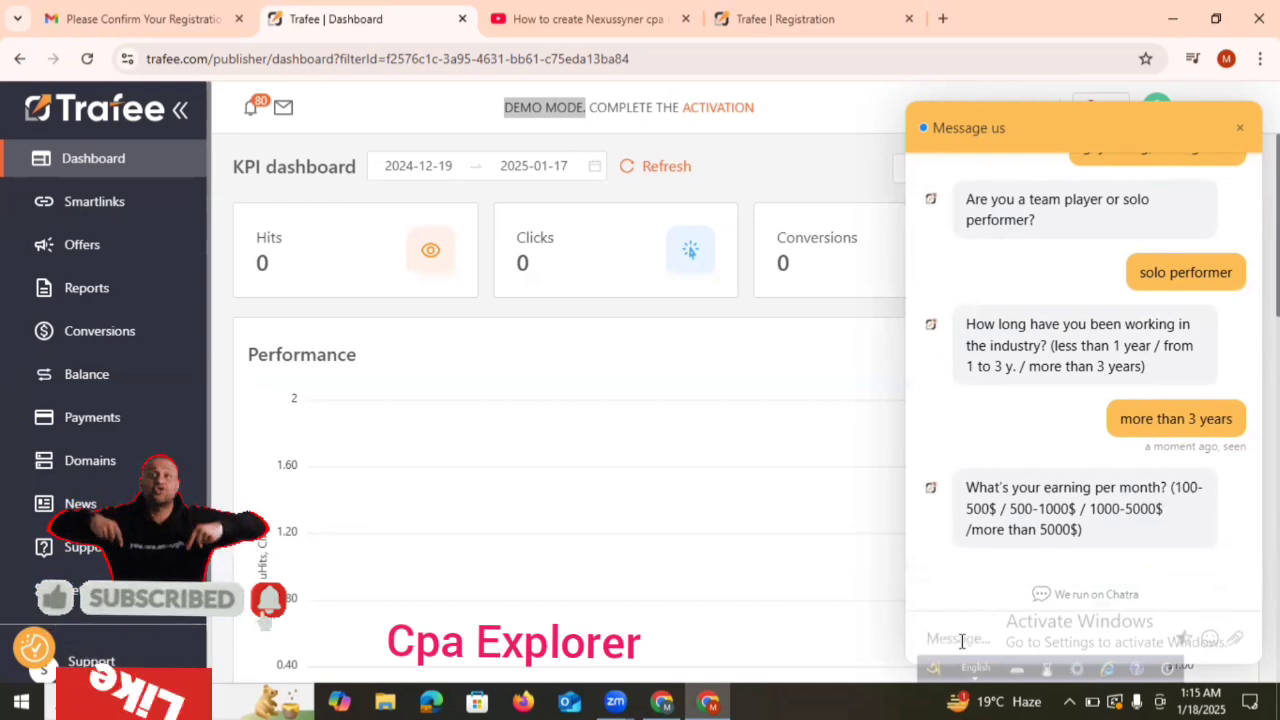
{"action": "type", "text": "300"}
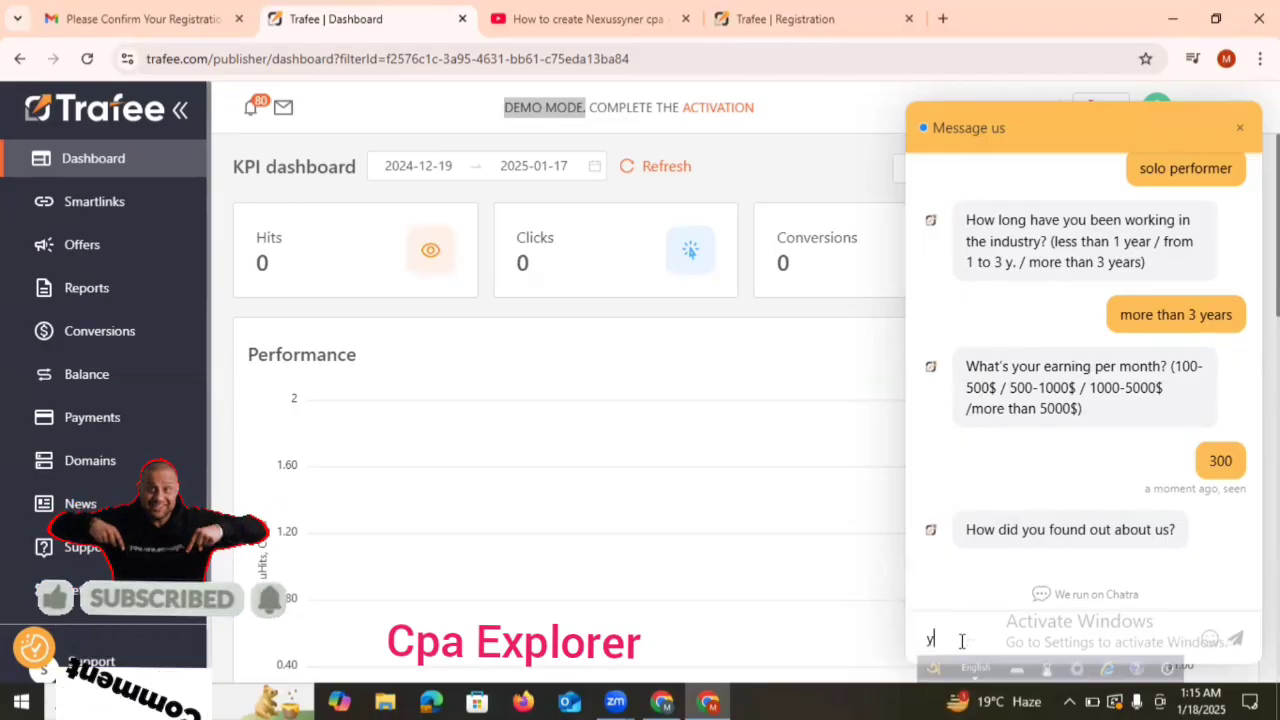
Answer the question about how Trafee was found by sending "youtube".
{"action": "type", "text": "ou"}
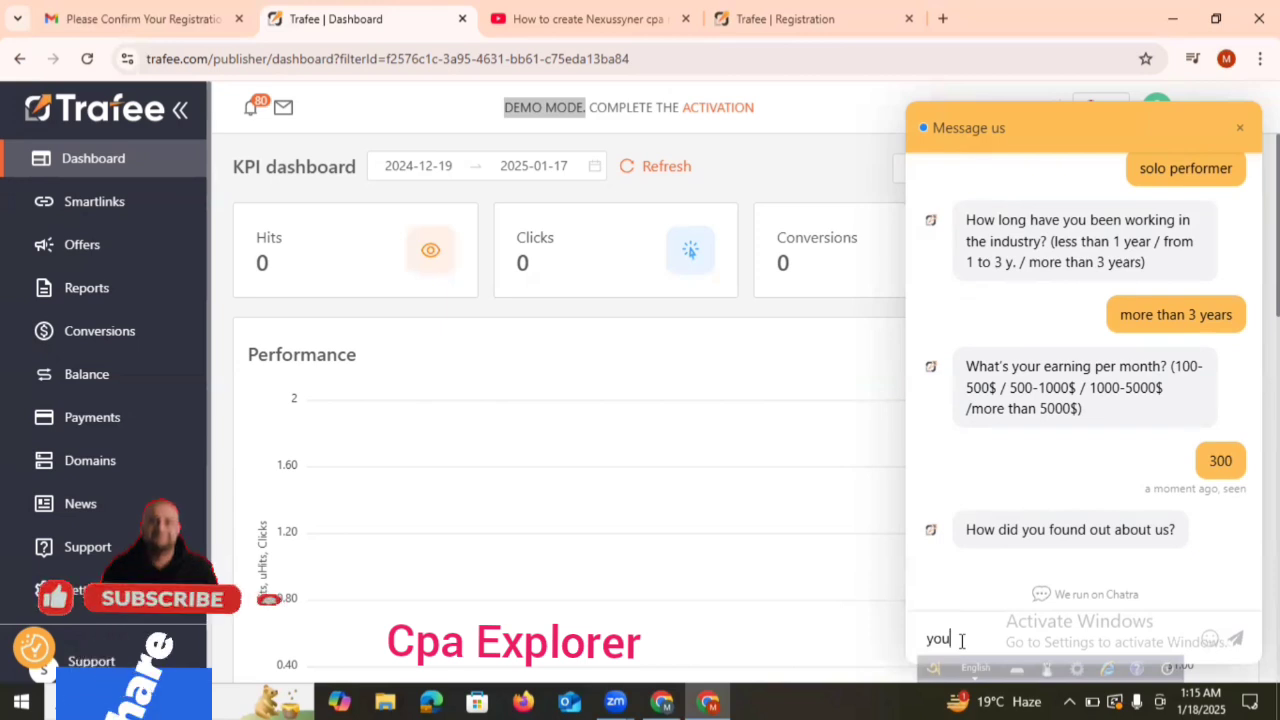
{"action": "type", "text": "tube"}
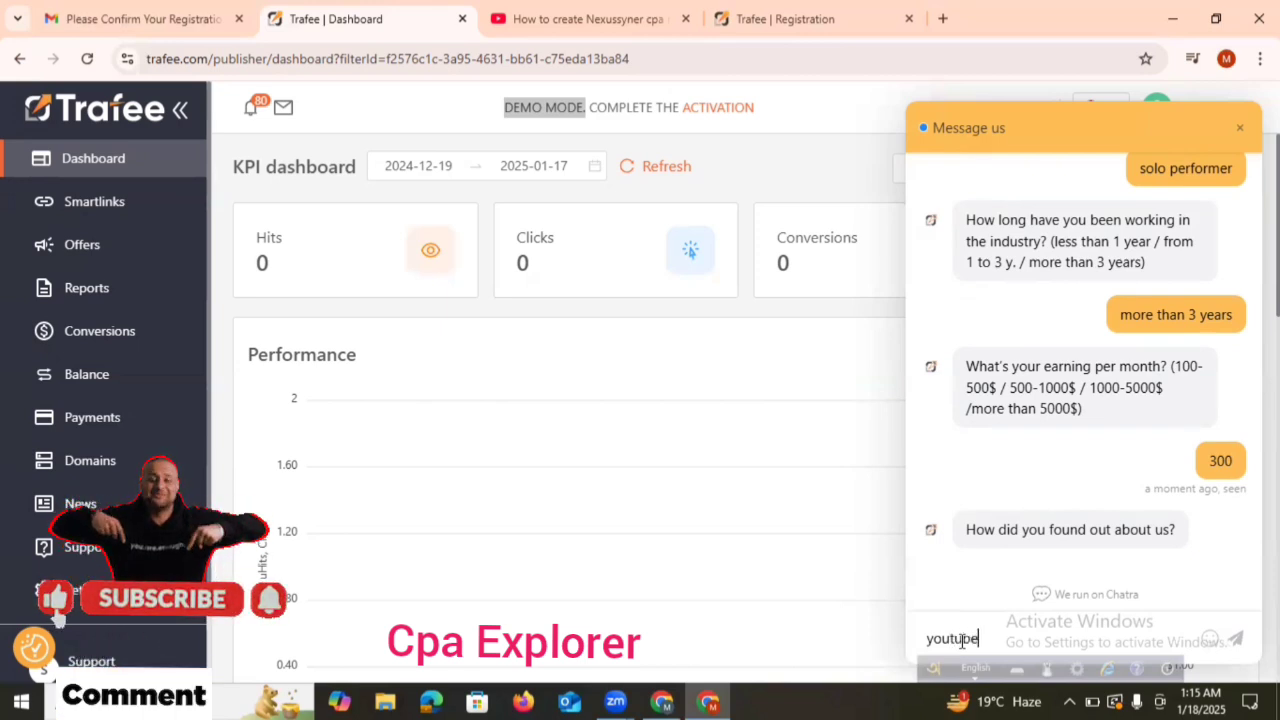
{"action": "key", "text": "Return"}
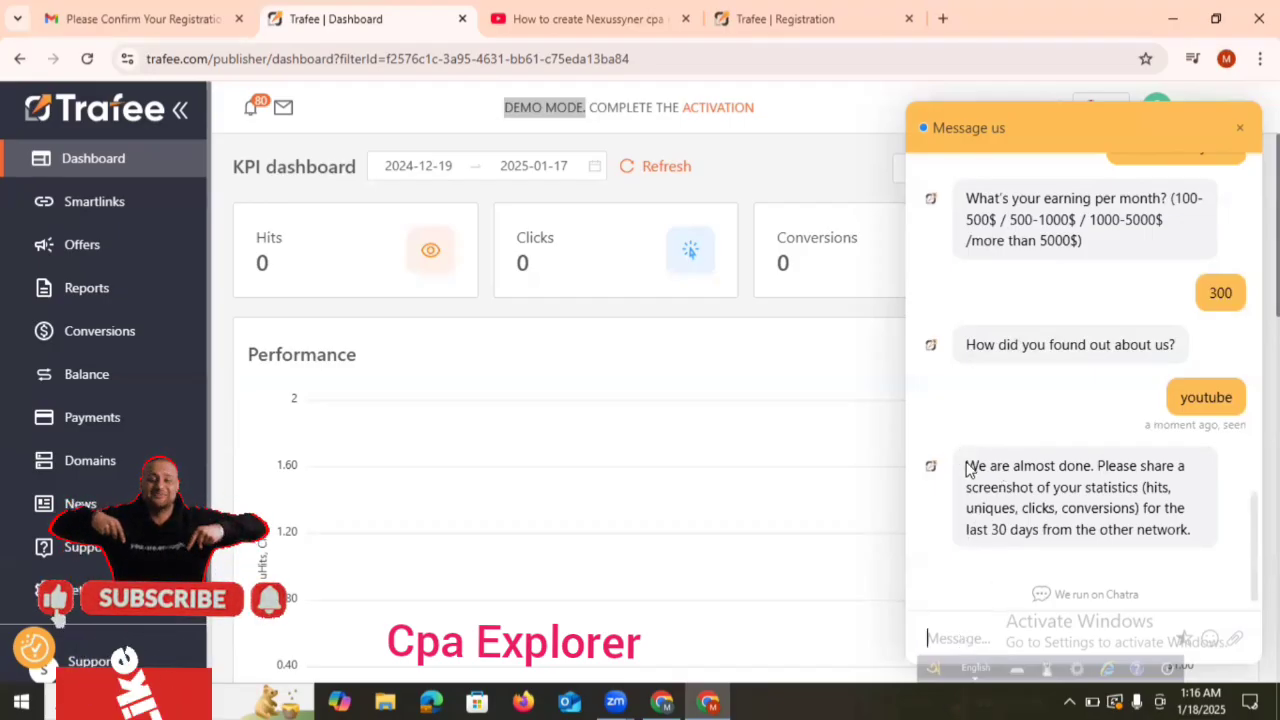
Send the requested statistics screenshot in the chat, using the Messenger_creation_83DCCCD7 image from New folder (5) on the Desktop.
{"action": "left_click_drag", "start_coordinate": [966, 467], "coordinate": [1200, 536]}
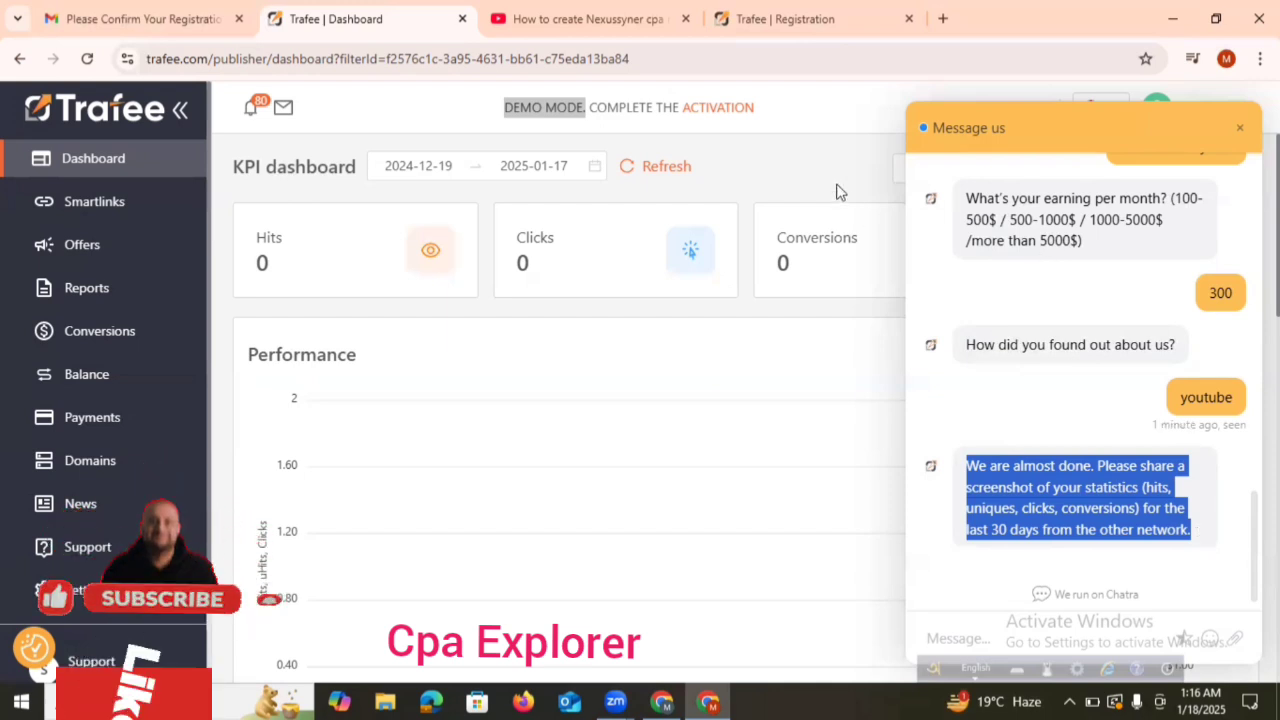
{"action": "left_click", "coordinate": [1037, 418]}
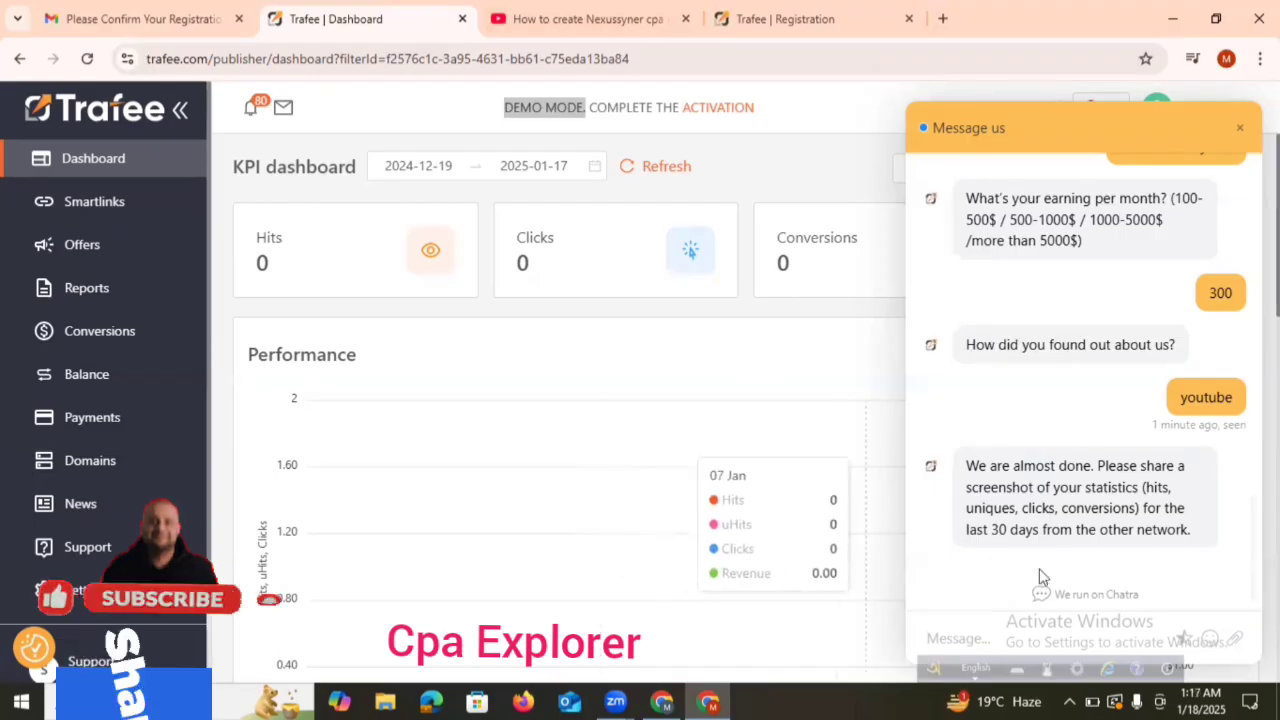
{"action": "left_click", "coordinate": [1241, 643]}
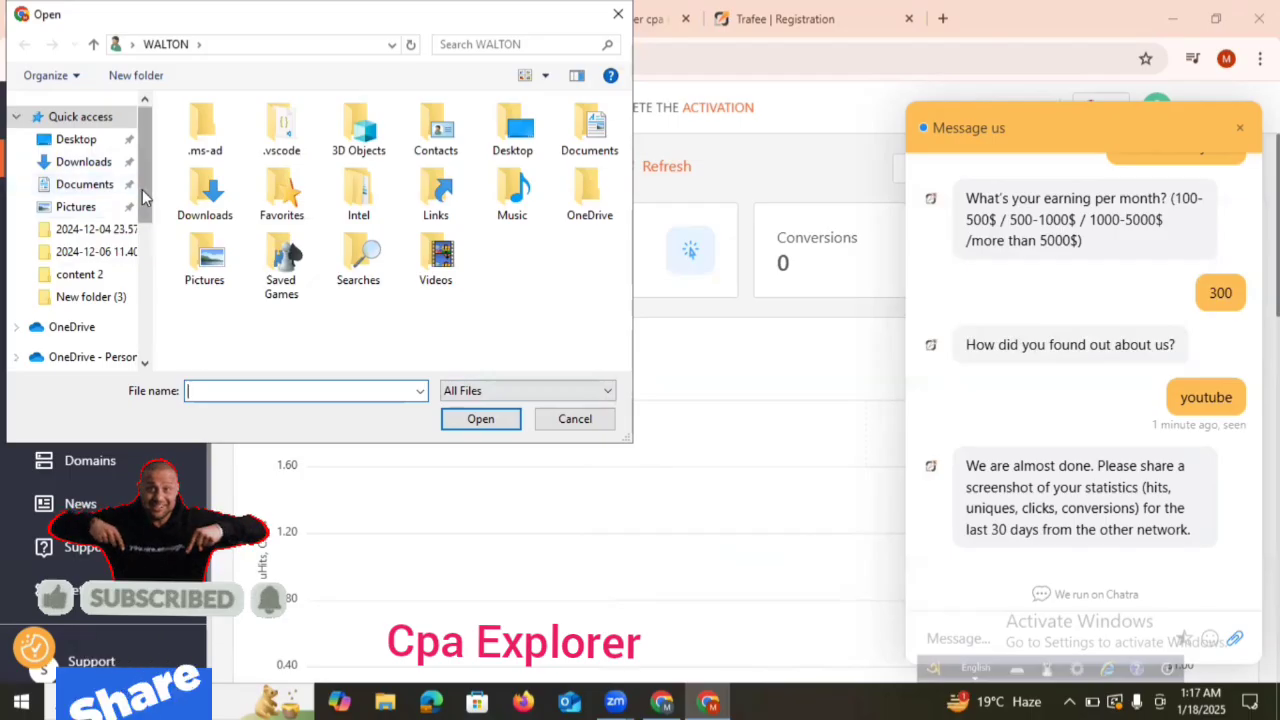
{"action": "left_click_drag", "start_coordinate": [143, 199], "coordinate": [157, 271]}
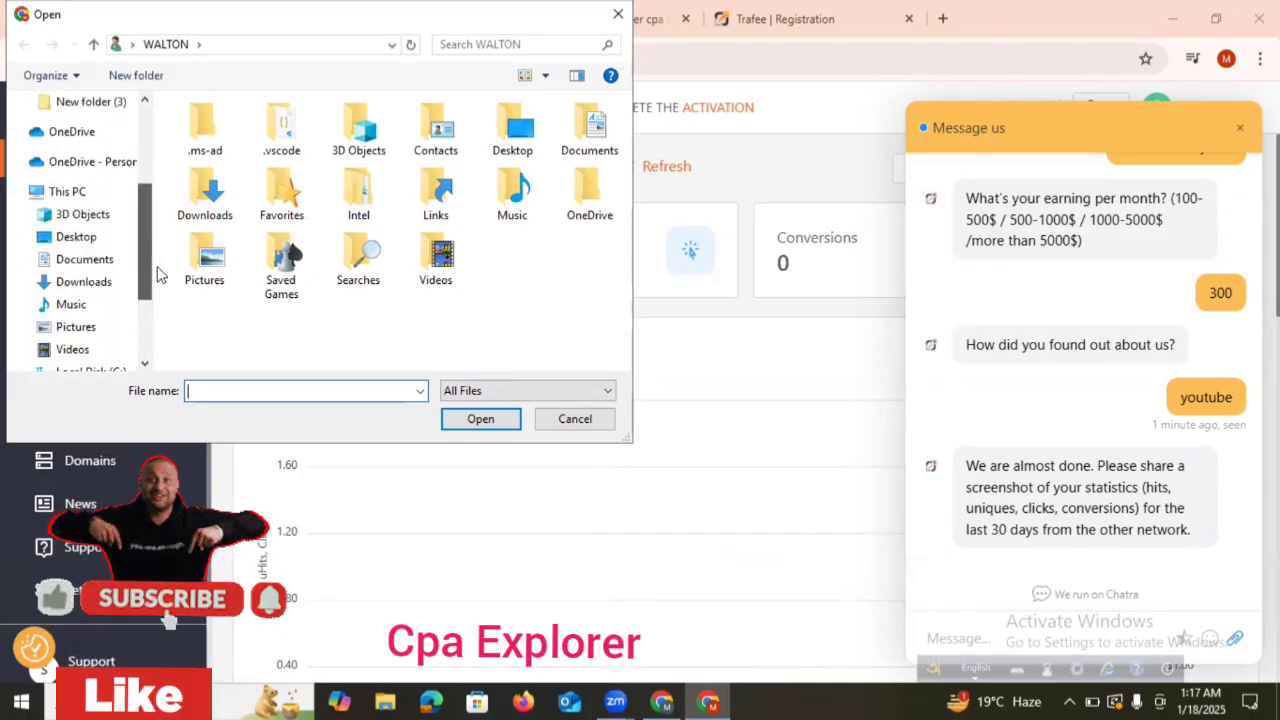
{"action": "left_click", "coordinate": [285, 581]}
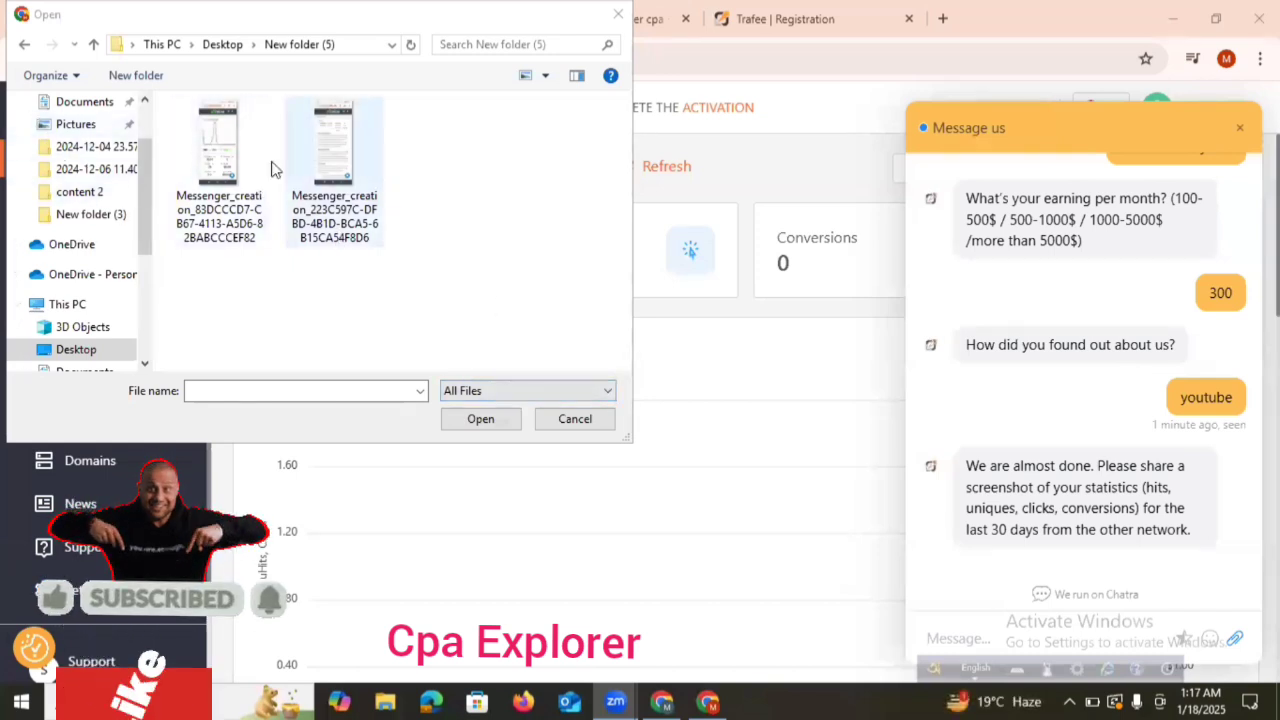
{"action": "left_click", "coordinate": [212, 170]}
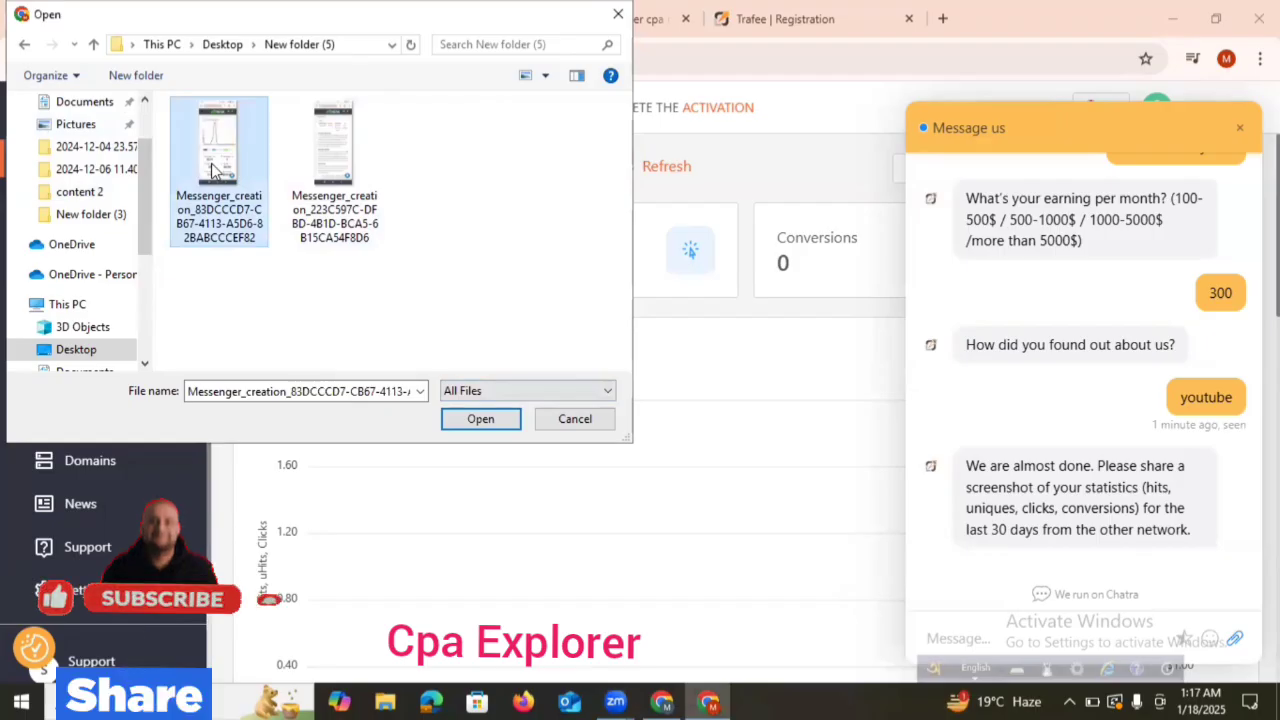
{"action": "left_click", "coordinate": [479, 422]}
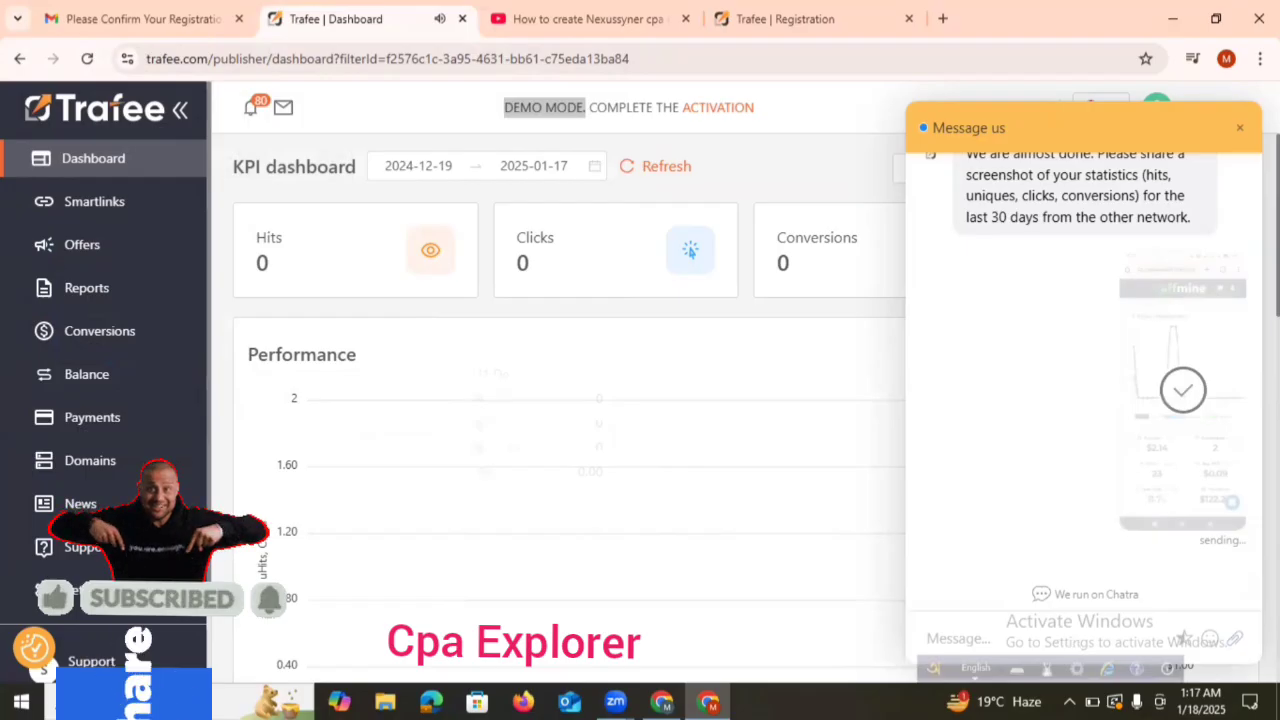
Send the Messenger_creation_223C597C payments screenshot from New folder (5) as a second chat attachment.
{"action": "left_click", "coordinate": [1239, 642]}
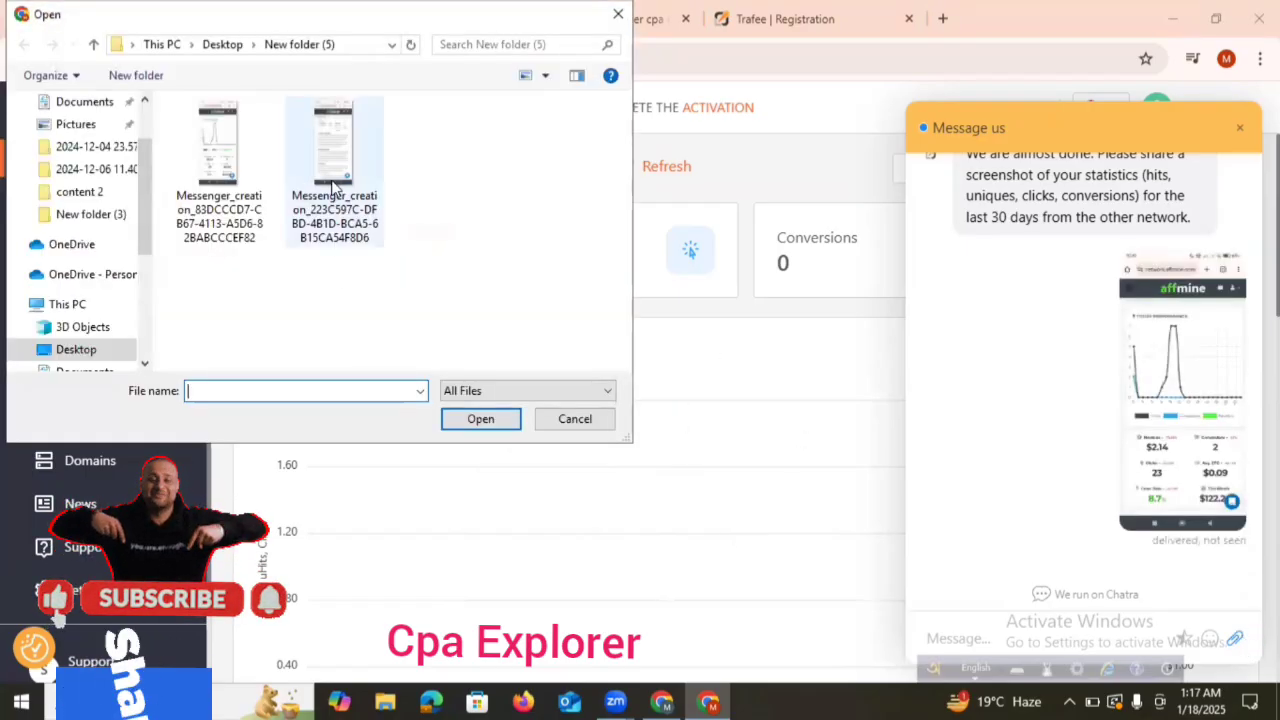
{"action": "left_click", "coordinate": [360, 220]}
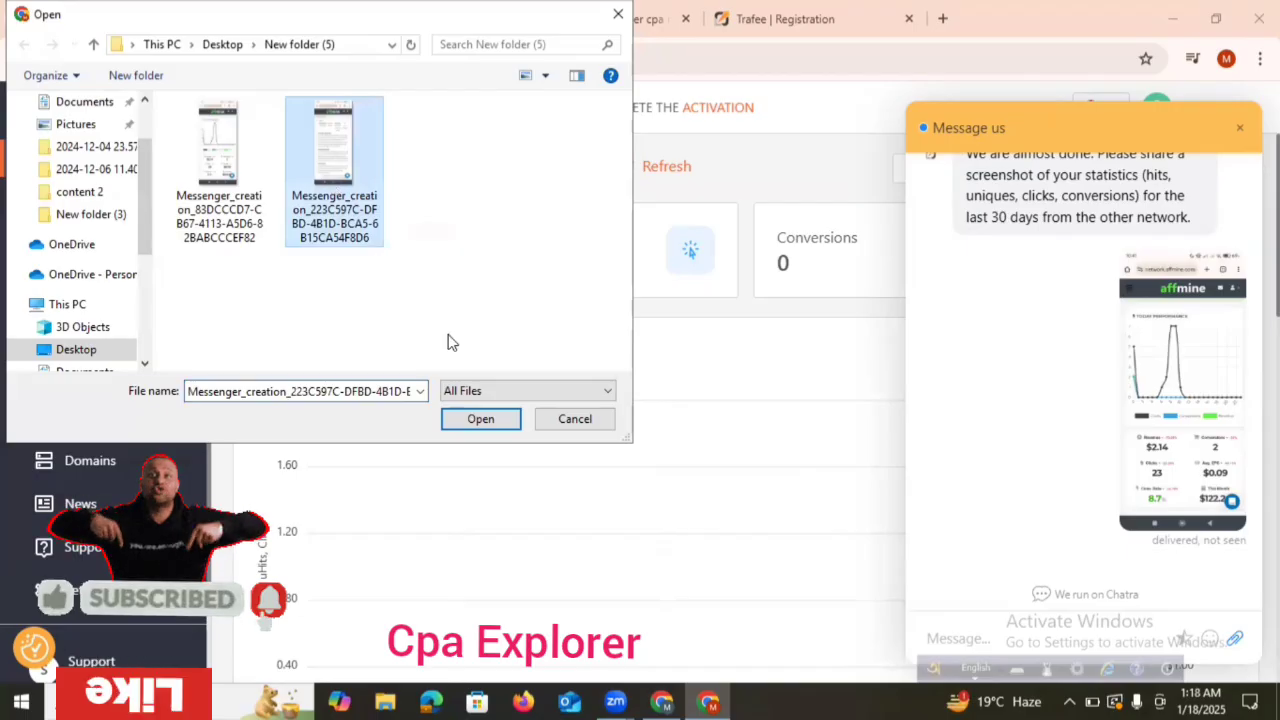
{"action": "left_click", "coordinate": [477, 420]}
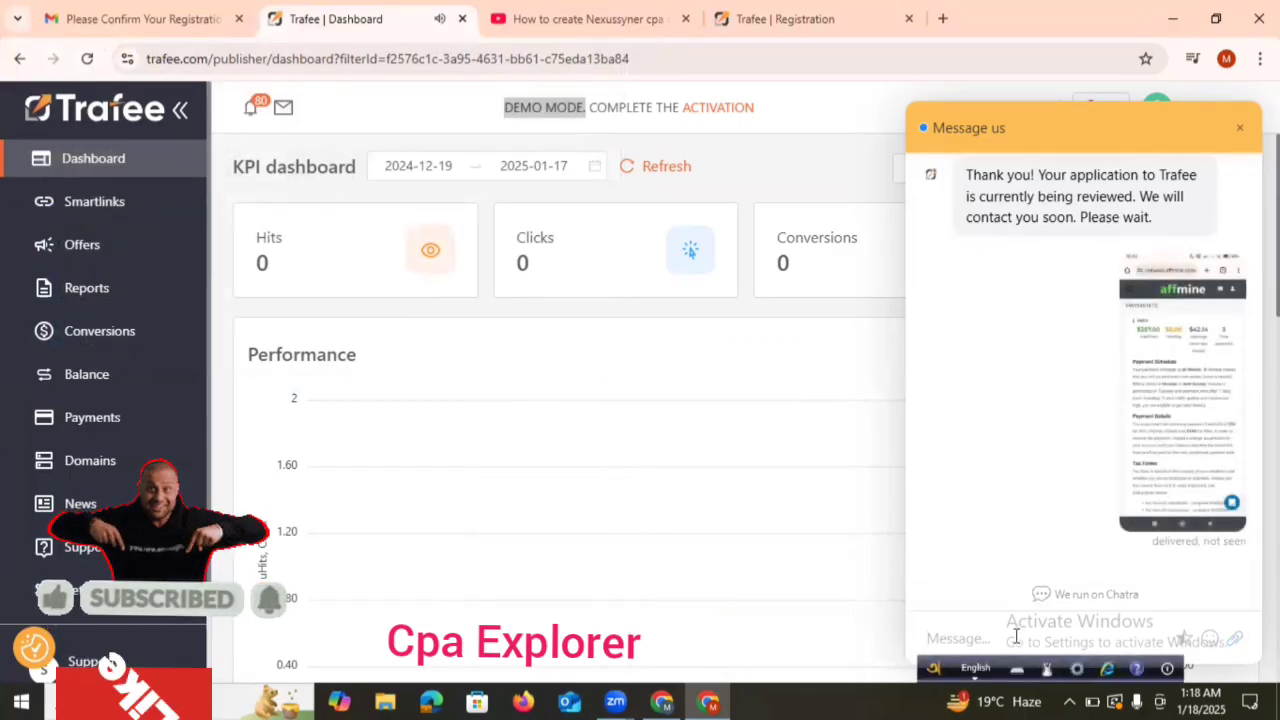
Send the chat message "here is my last mouth revinue. please active my account" beneath the payments screenshot.
{"action": "left_click", "coordinate": [1016, 636]}
{"action": "type", "text": "h"}
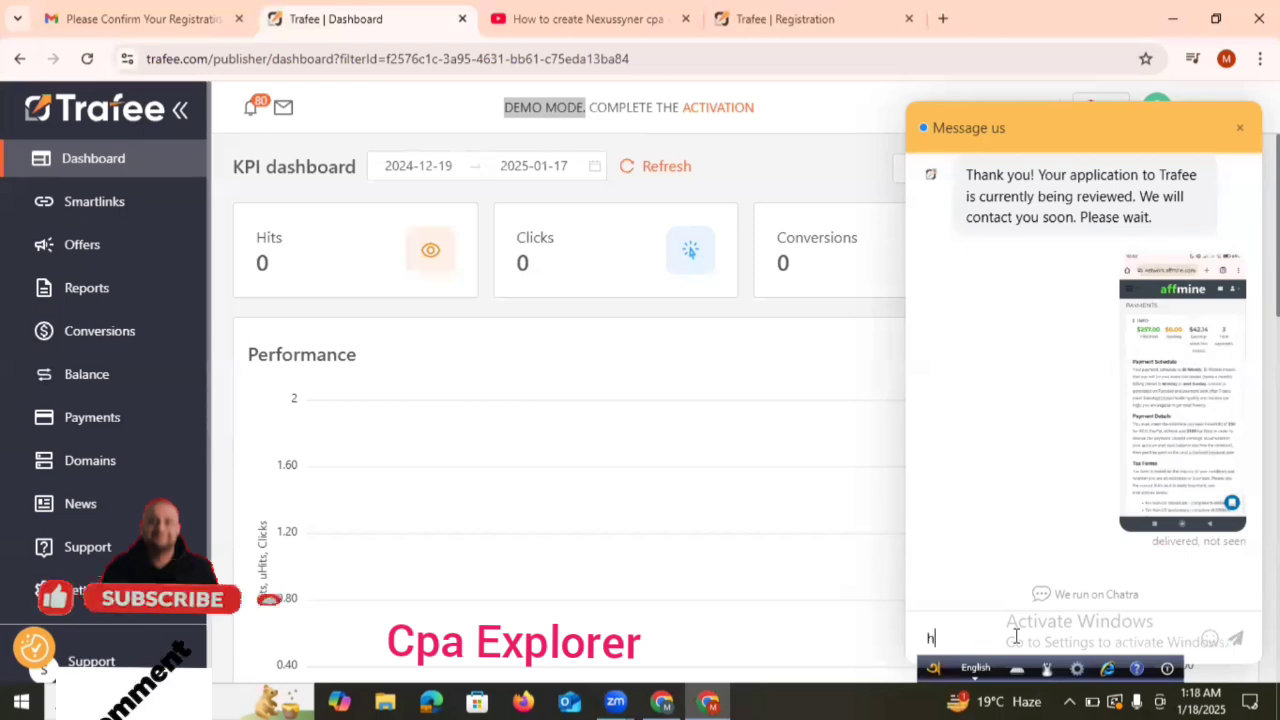
{"action": "type", "text": "ere i"}
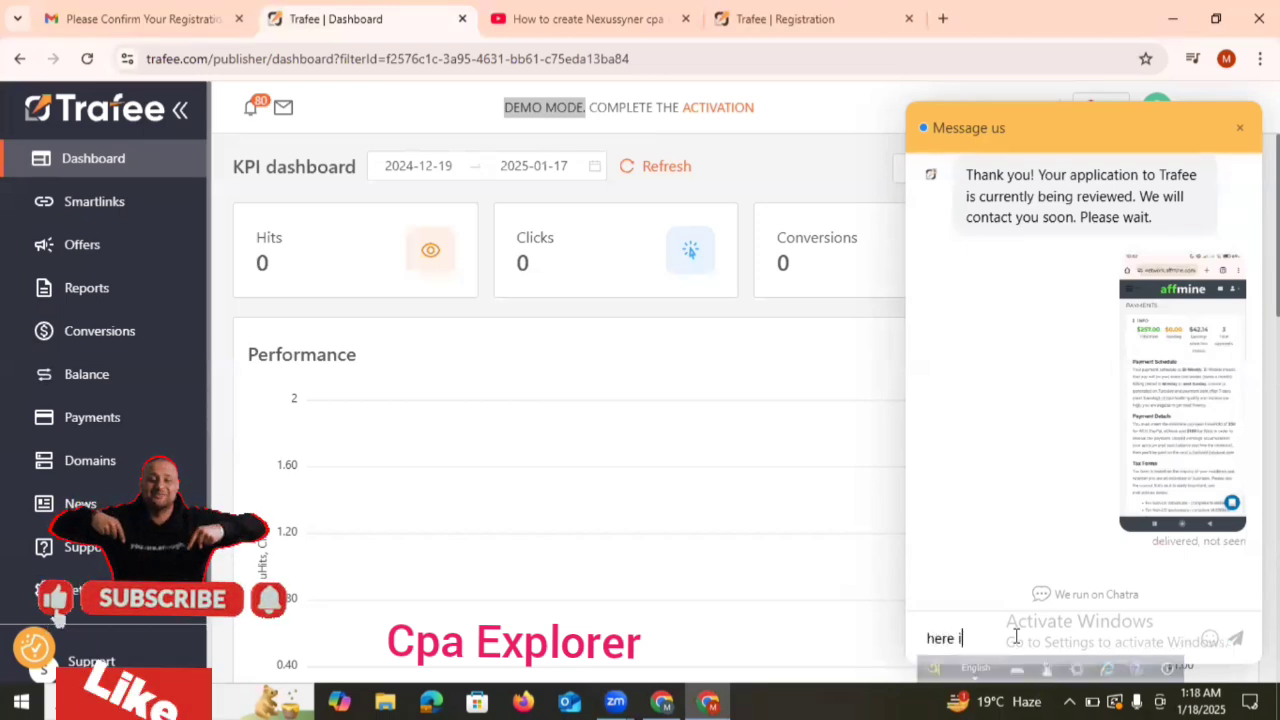
{"action": "type", "text": "s my "}
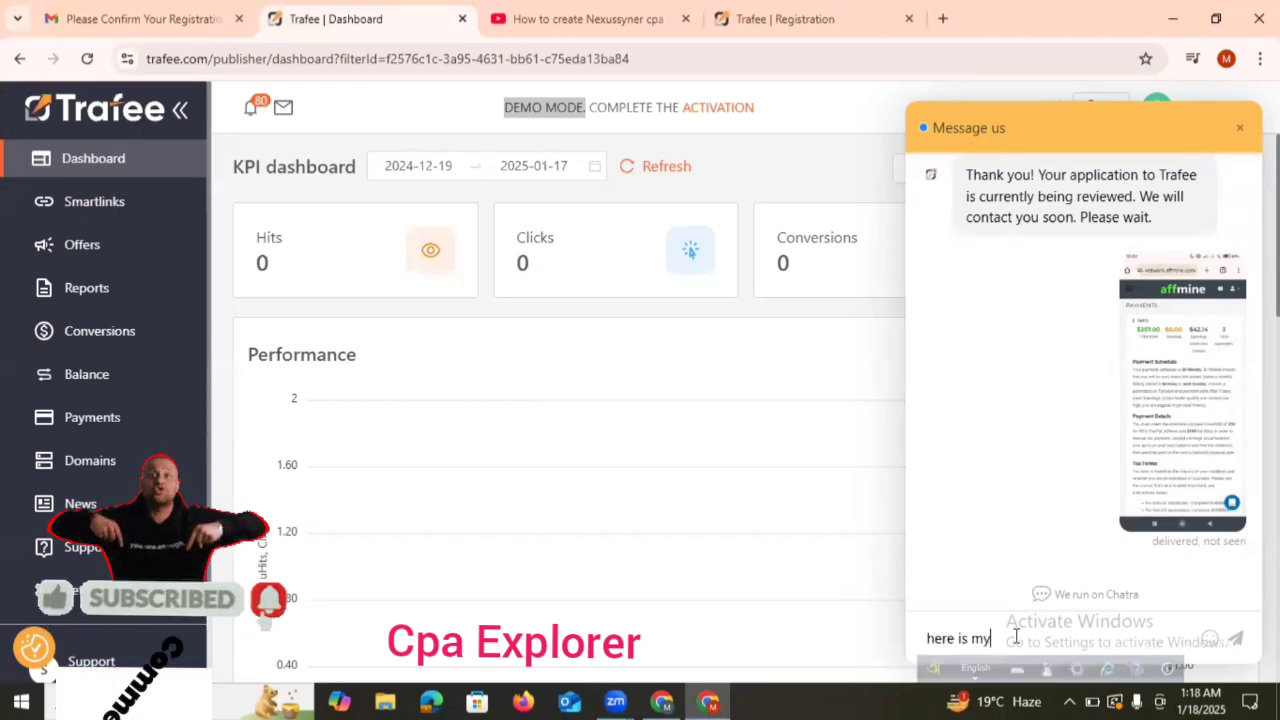
{"action": "type", "text": "la"}
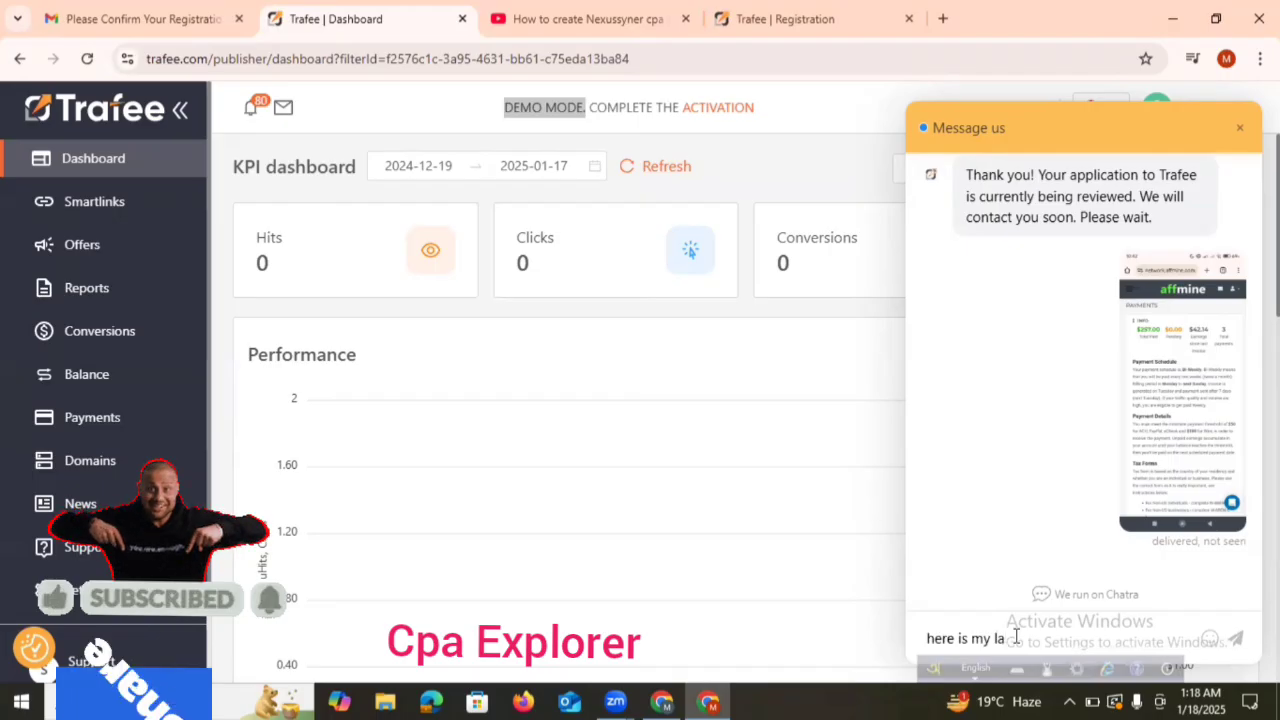
{"action": "type", "text": "st mou"}
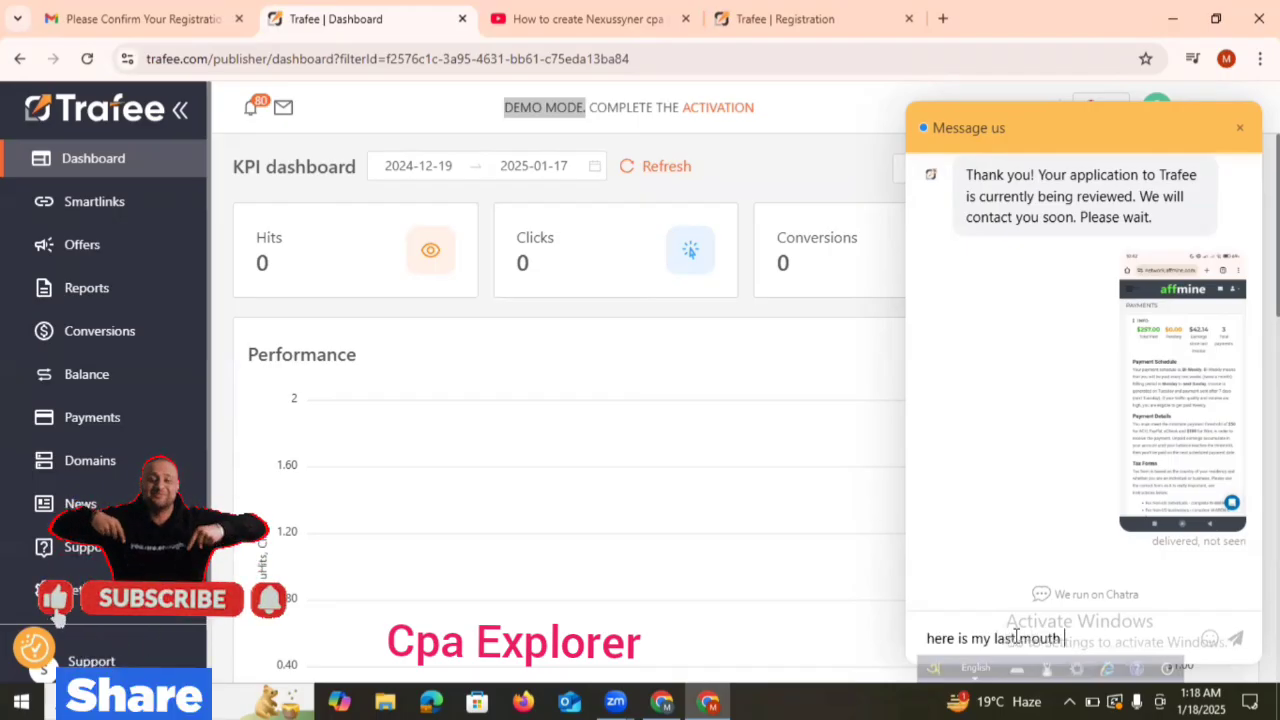
{"action": "type", "text": "th ea"}
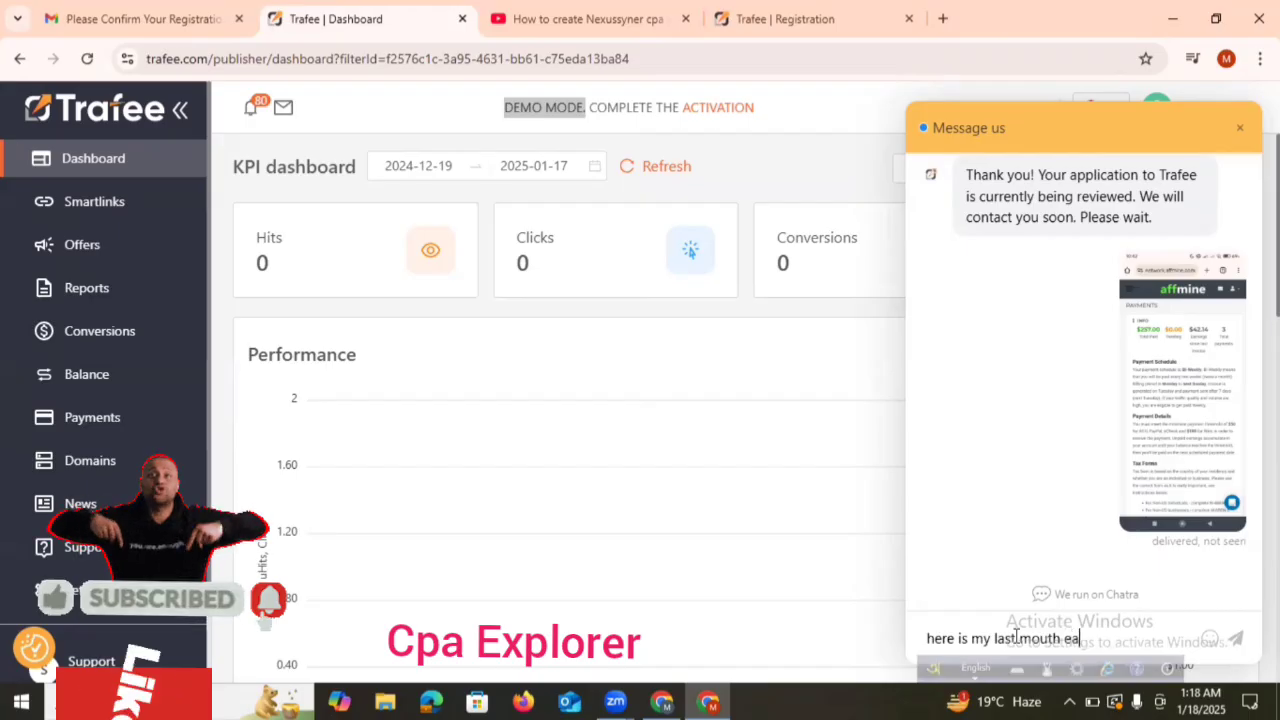
{"action": "key", "text": "BackSpace"}
{"action": "key", "text": "BackSpace"}
{"action": "key", "text": "BackSpace"}
{"action": "type", "text": "r"}
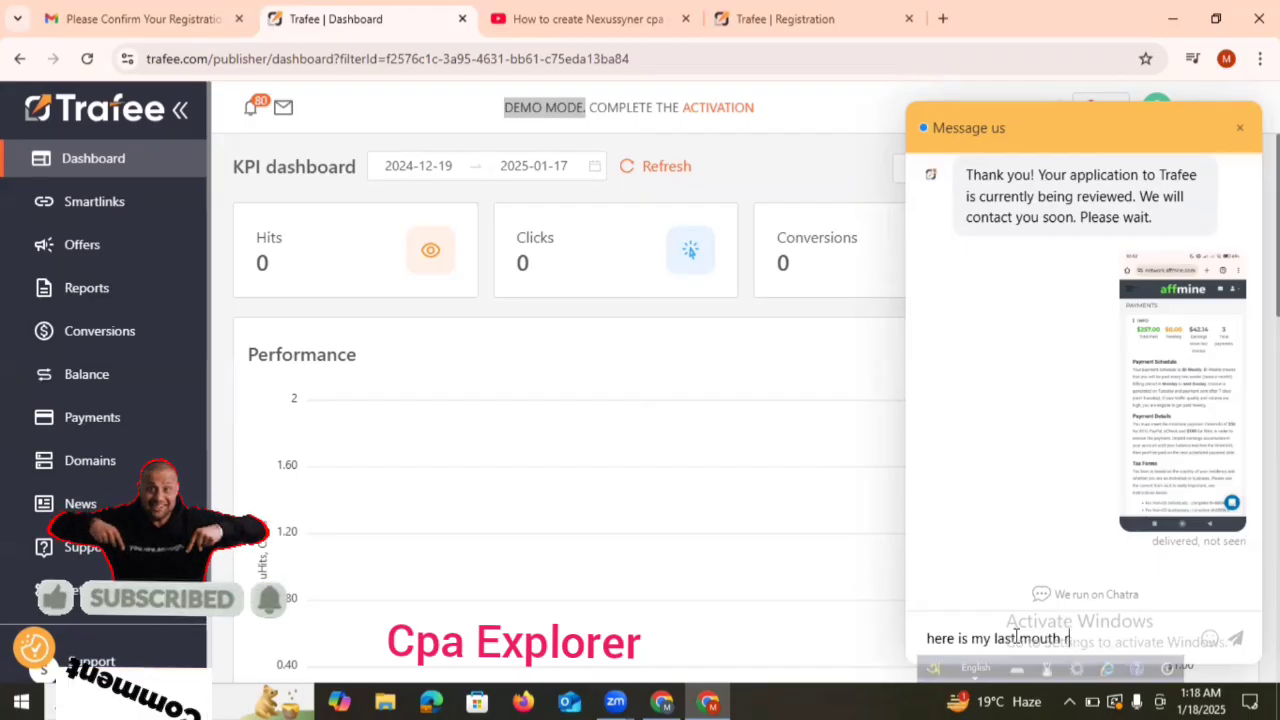
{"action": "type", "text": "evi"}
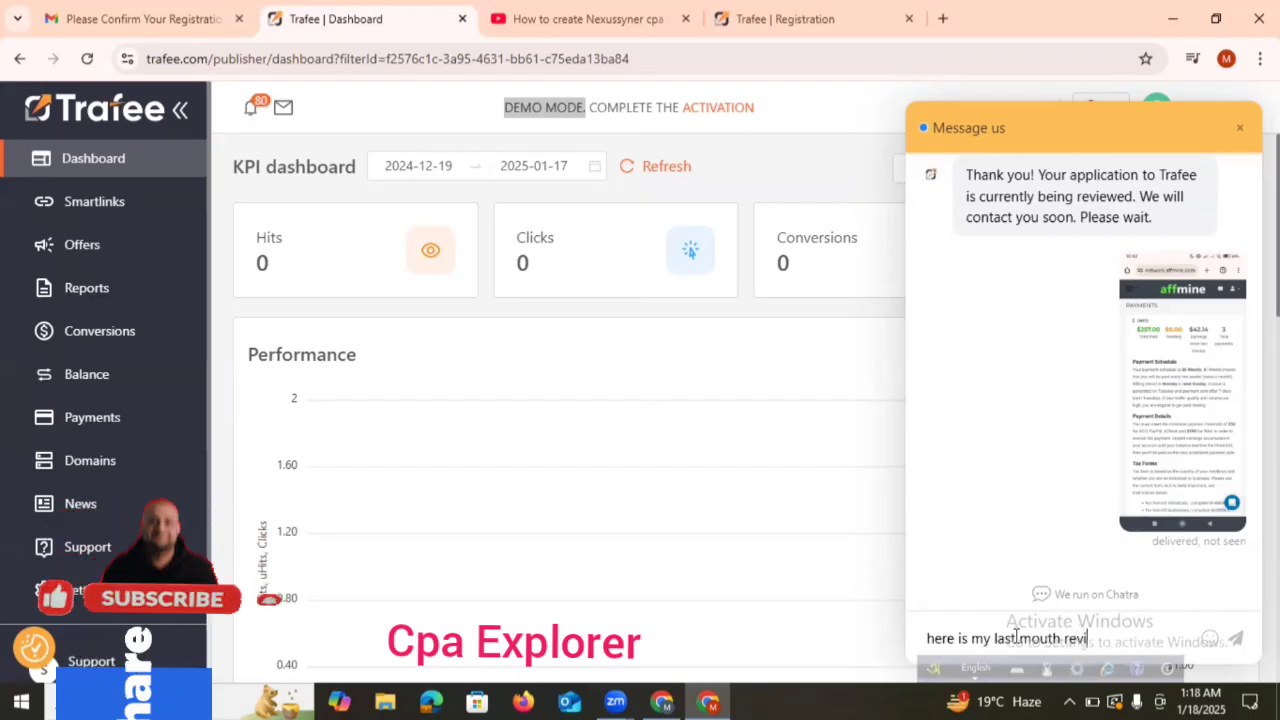
{"action": "type", "text": "nu"}
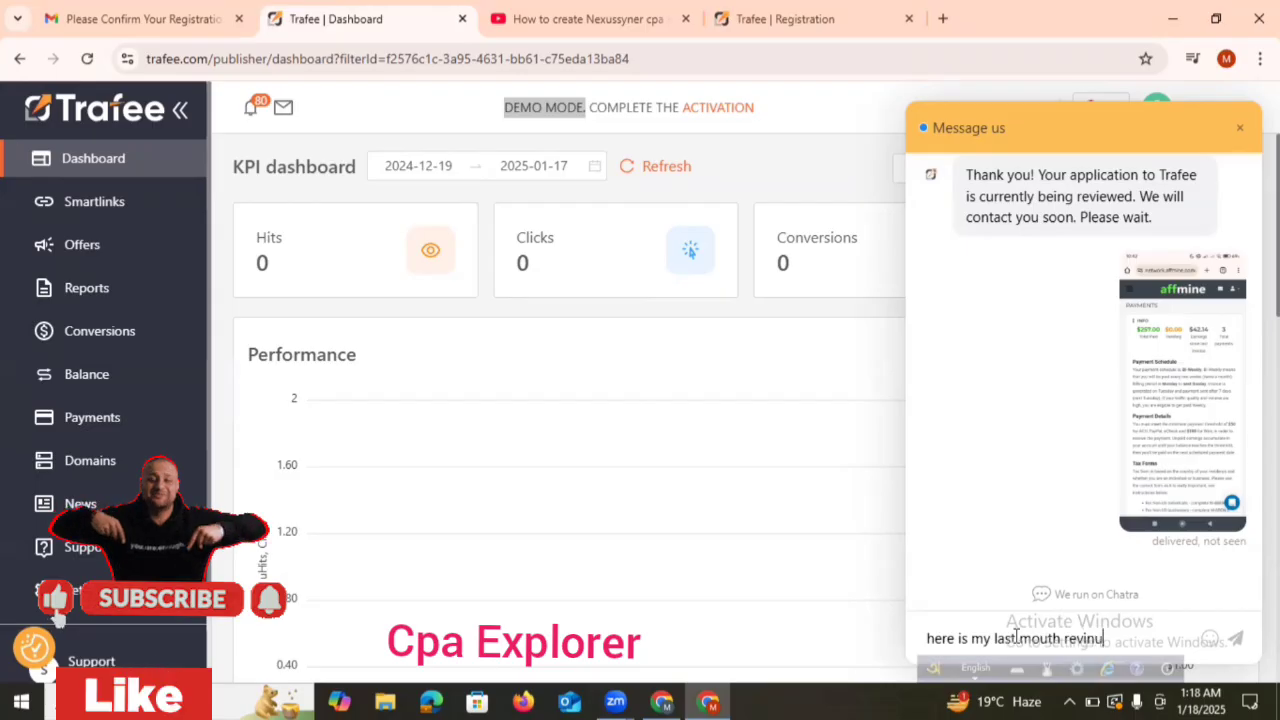
{"action": "type", "text": "e."}
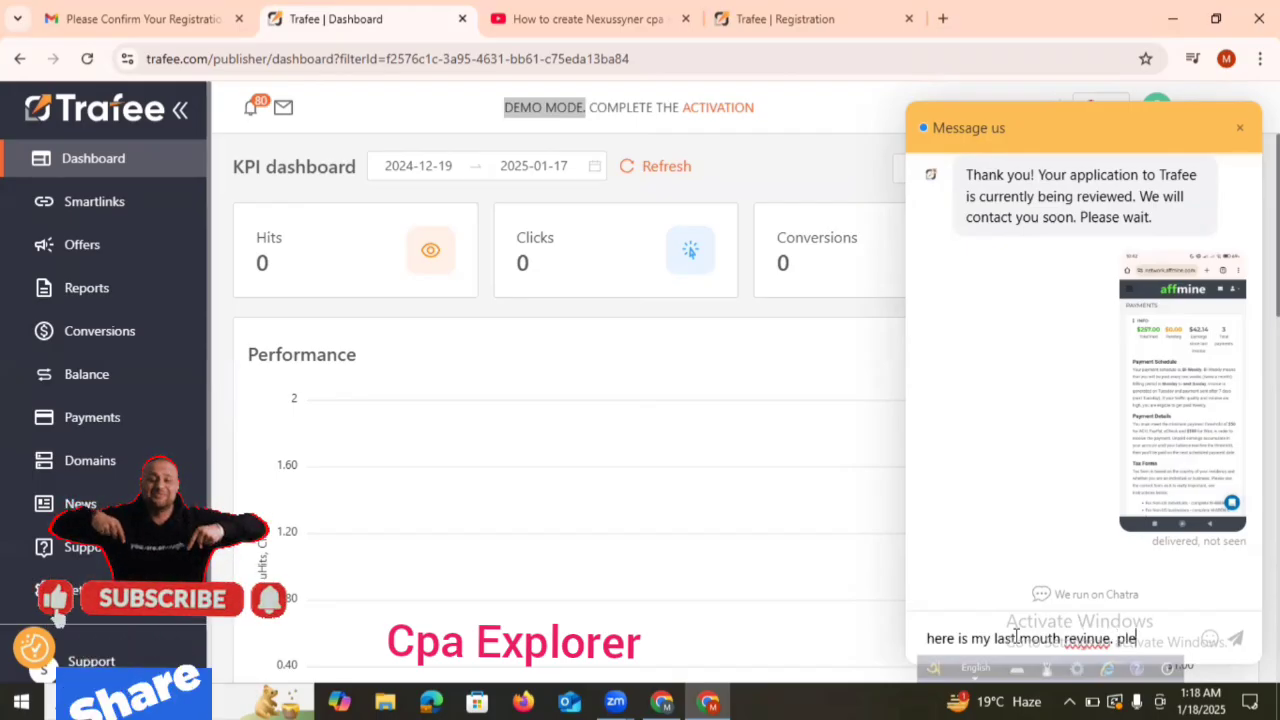
{"action": "type", "text": "please acti"}
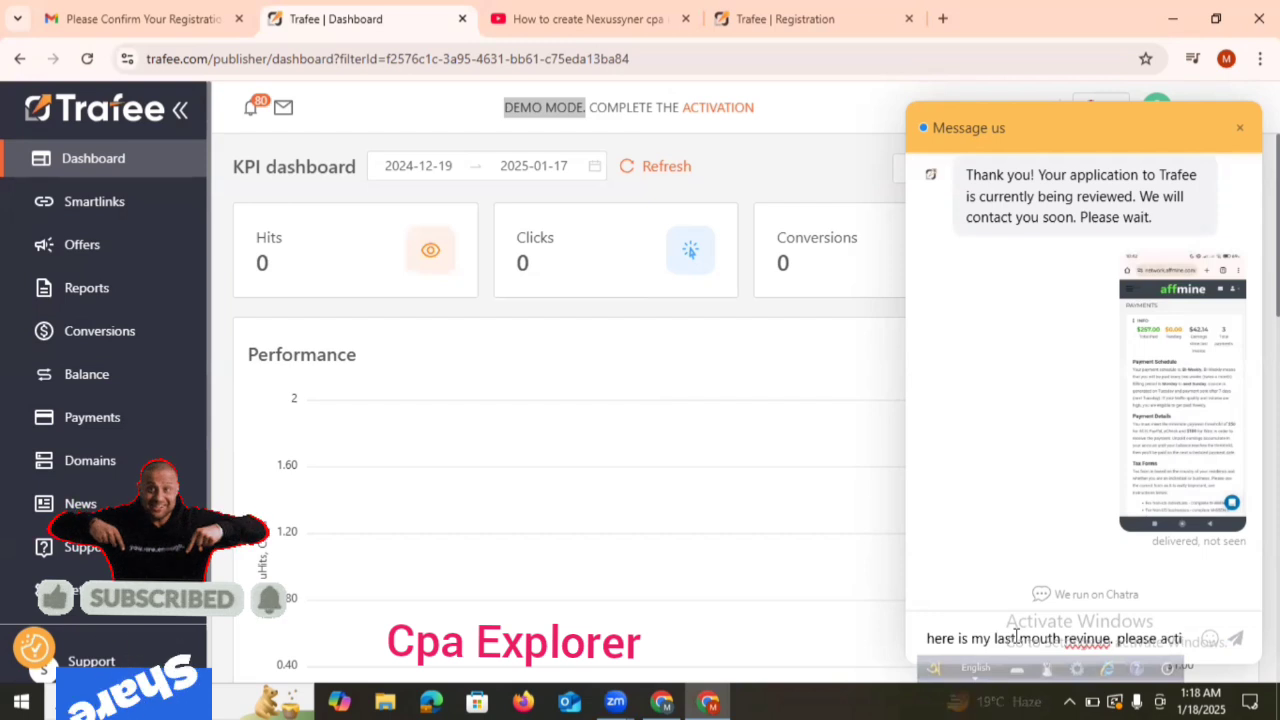
{"action": "type", "text": "ve my "}
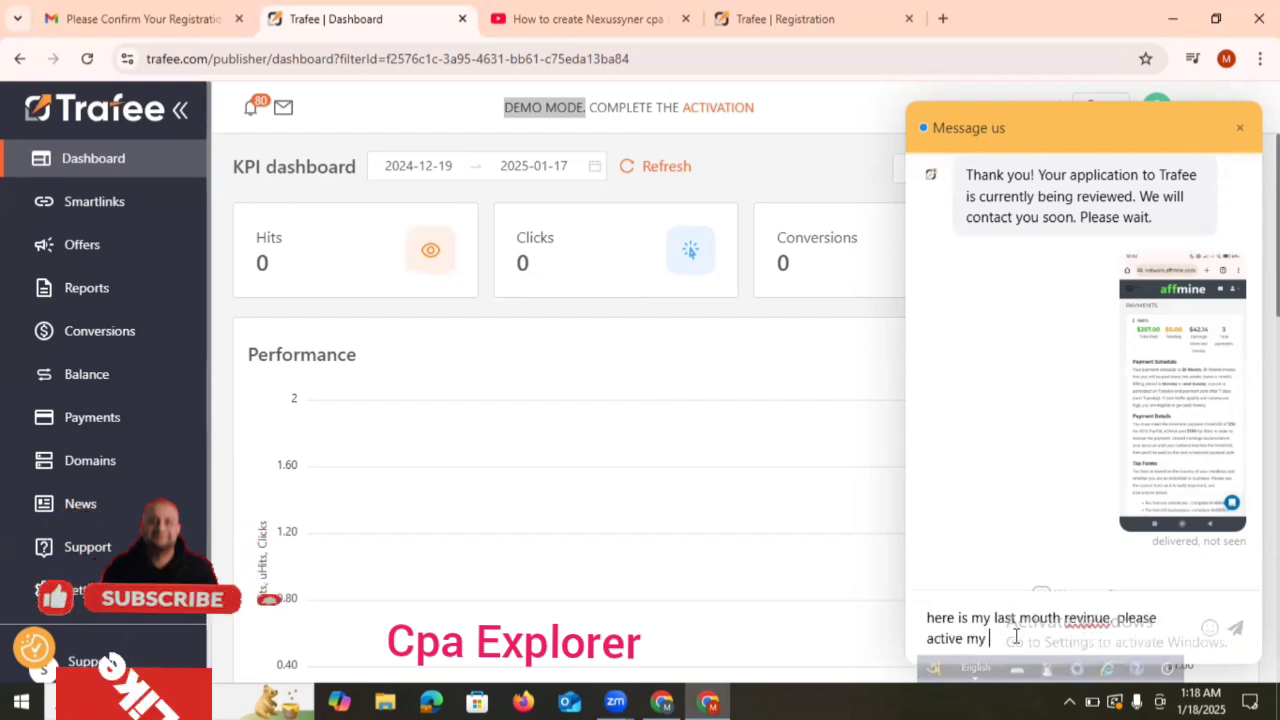
{"action": "type", "text": "acco"}
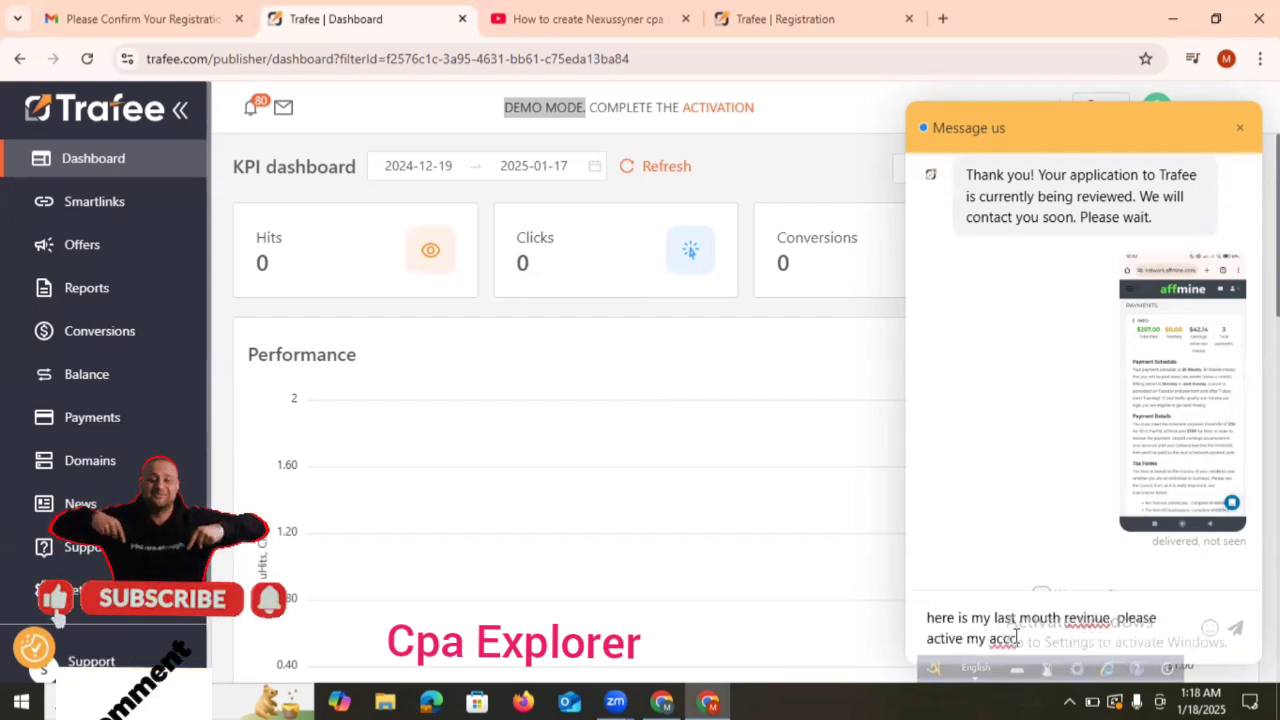
{"action": "type", "text": "unt"}
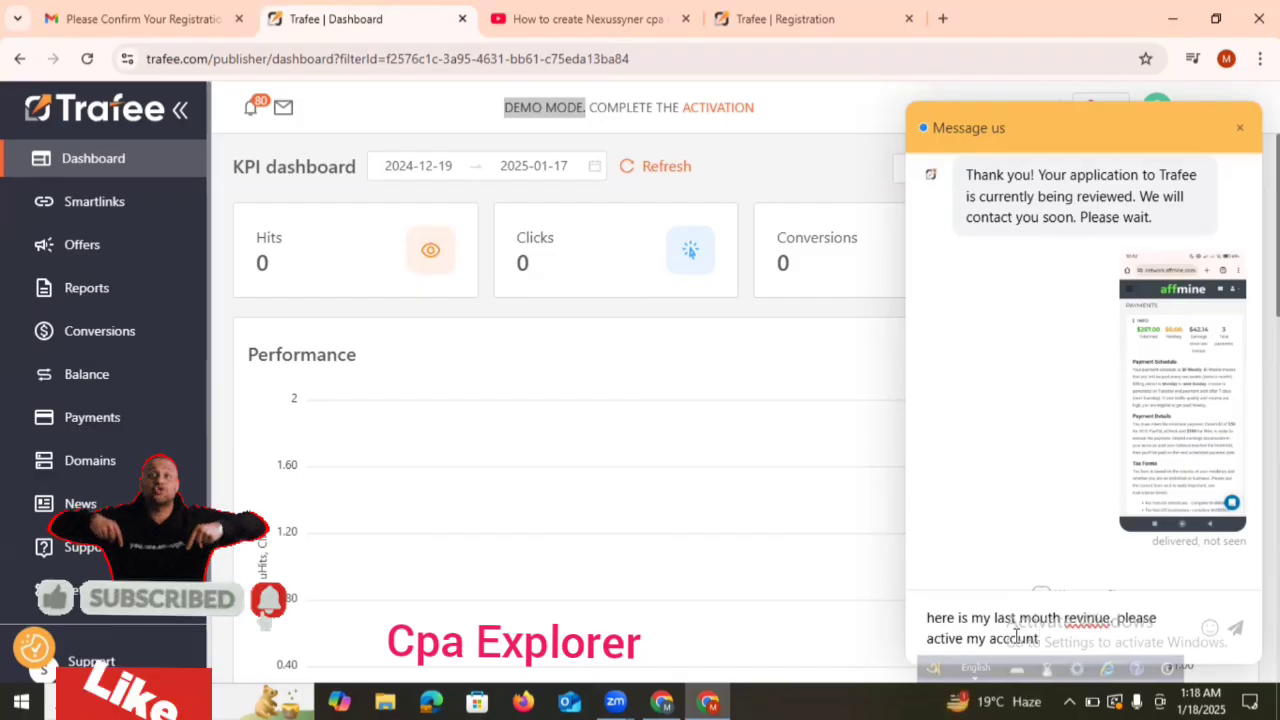
{"action": "key", "text": "Return"}
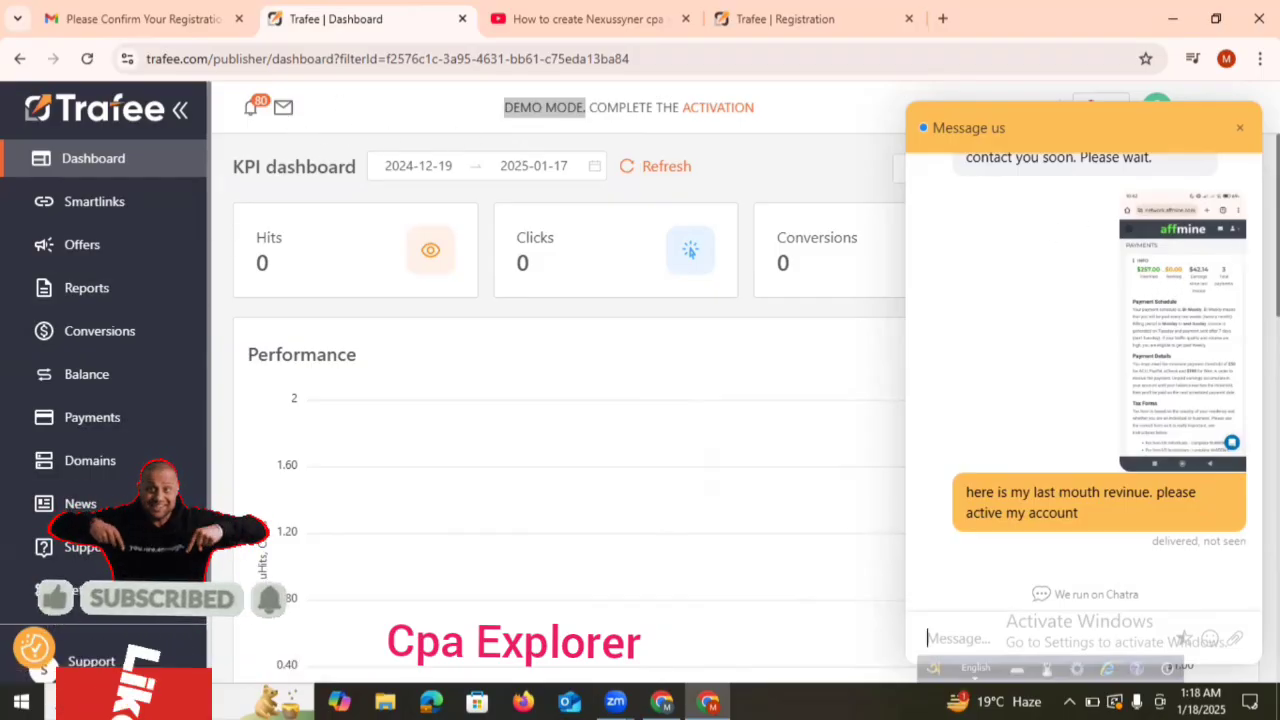
Send "hello" as a follow-up message in the support chat.
{"action": "scroll", "coordinate": [428, 451], "scroll_direction": "down", "scroll_amount": 2}
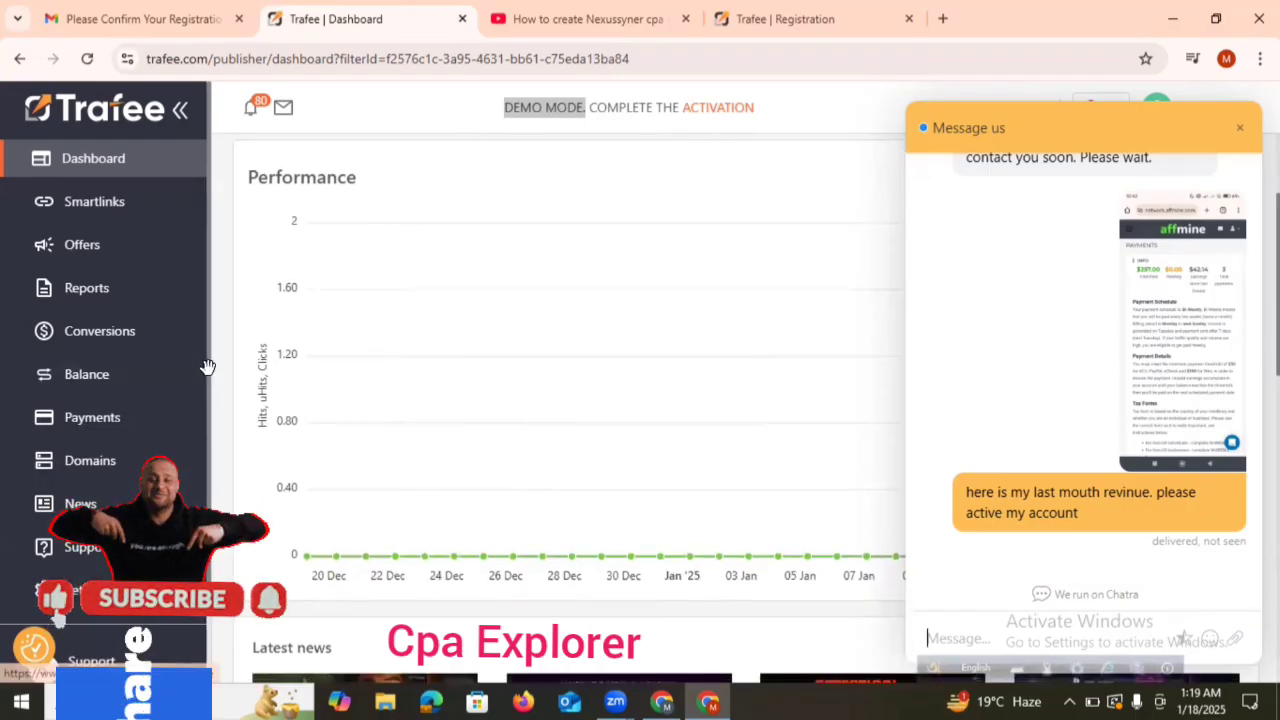
{"action": "scroll", "coordinate": [205, 400], "scroll_direction": "down", "scroll_amount": 1}
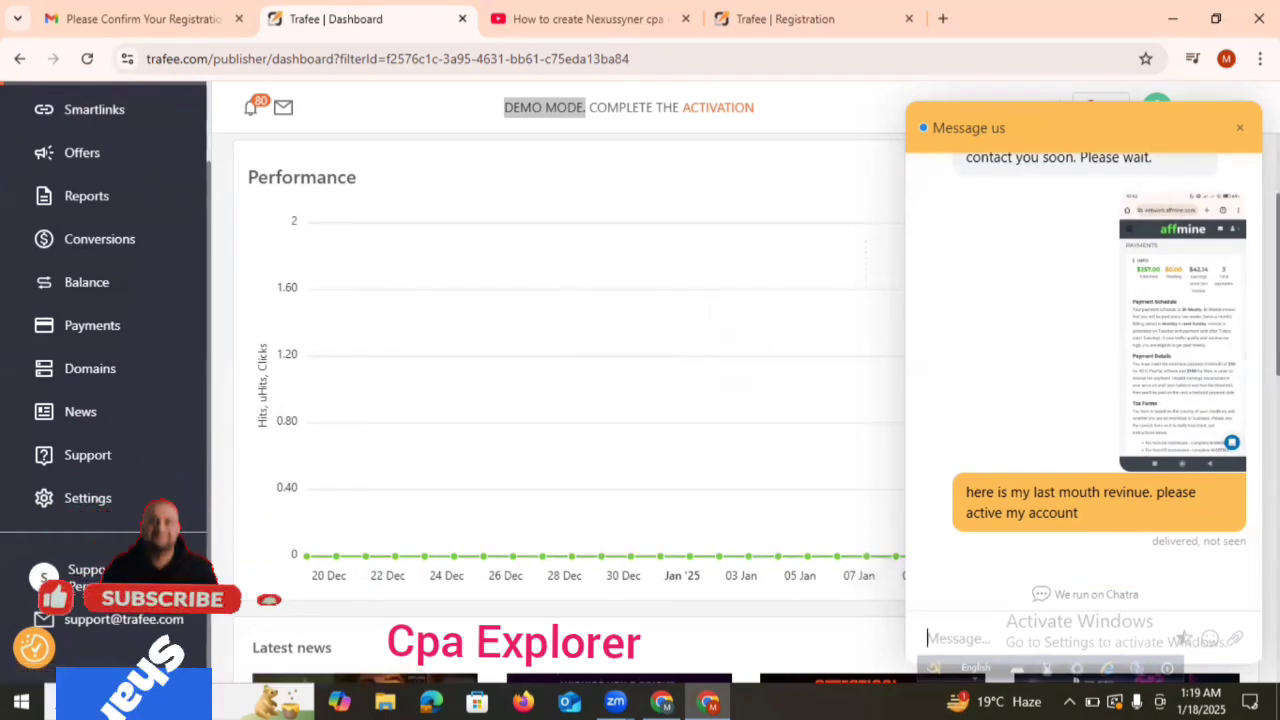
{"action": "scroll", "coordinate": [570, 400], "scroll_direction": "up", "scroll_amount": 1}
{"action": "scroll", "coordinate": [570, 400], "scroll_direction": "down", "scroll_amount": 2}
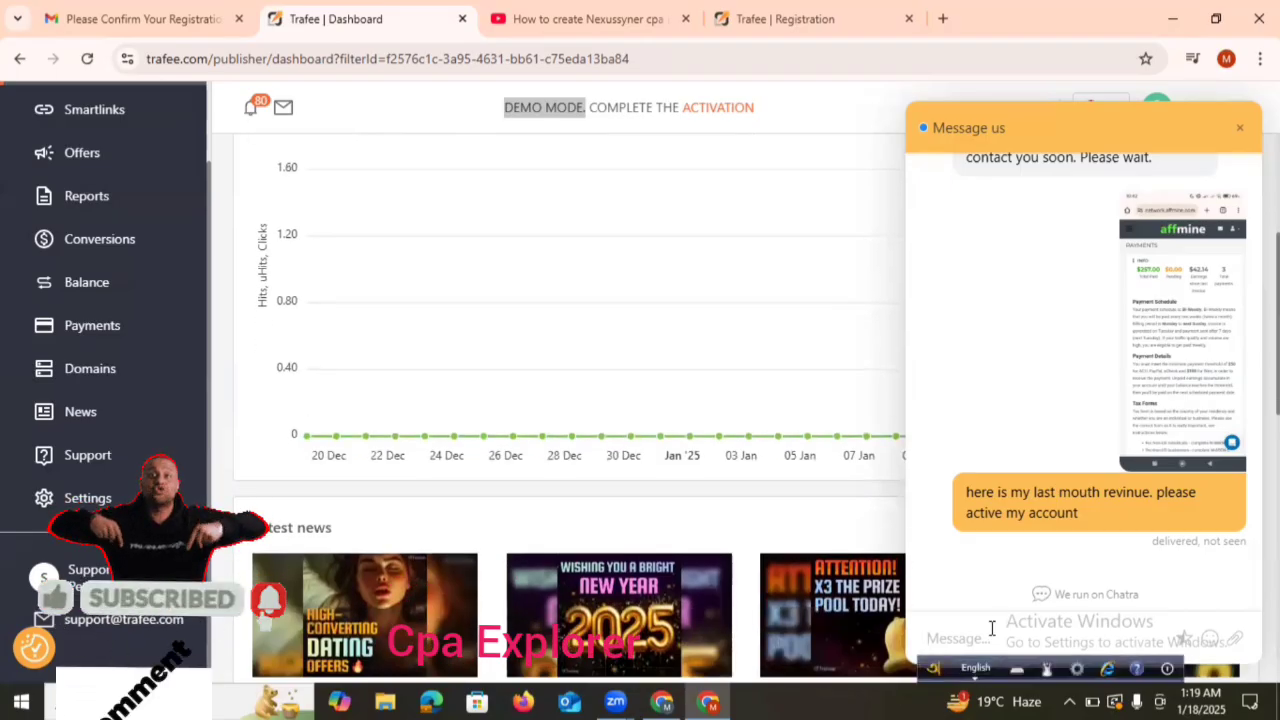
{"action": "type", "text": "hello"}
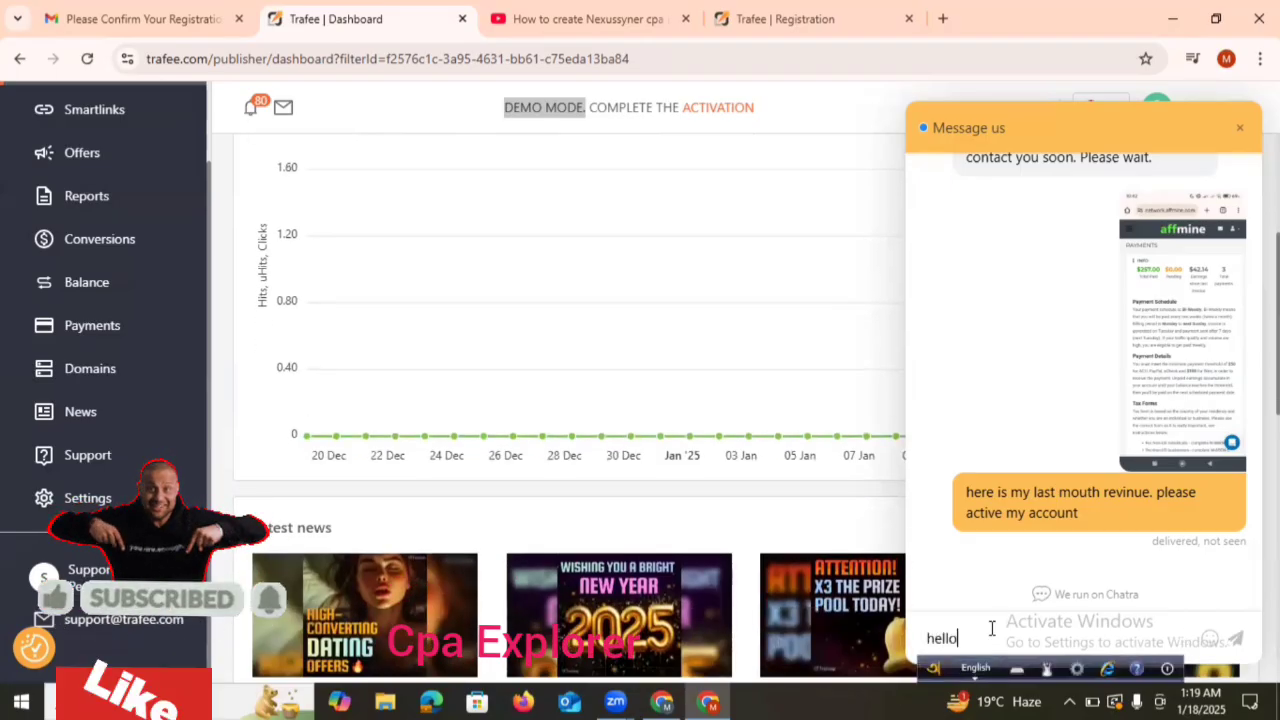
{"action": "key", "text": "Return"}
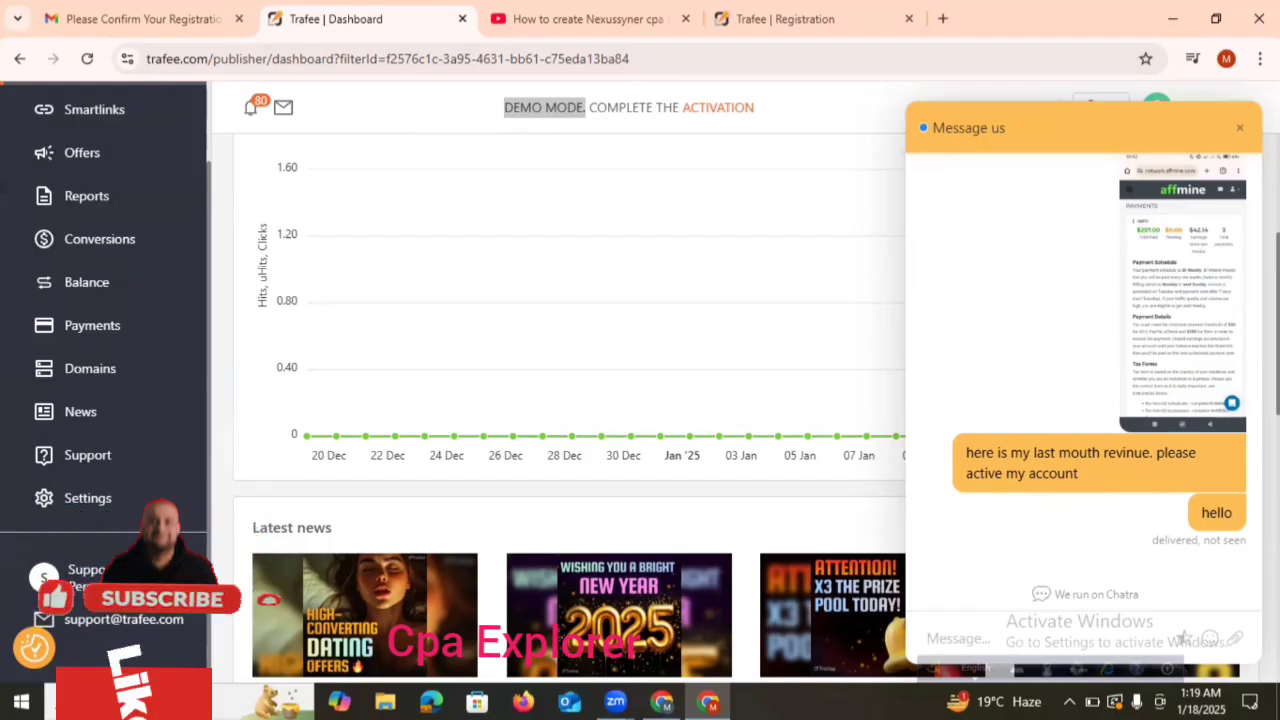
View the sent affmine payments screenshot at full size, and return to the Trafee dashboard.
{"action": "right_click", "coordinate": [1030, 340]}
{"action": "left_click", "coordinate": [1020, 300]}
{"action": "scroll", "coordinate": [570, 400], "scroll_direction": "up", "scroll_amount": 2}
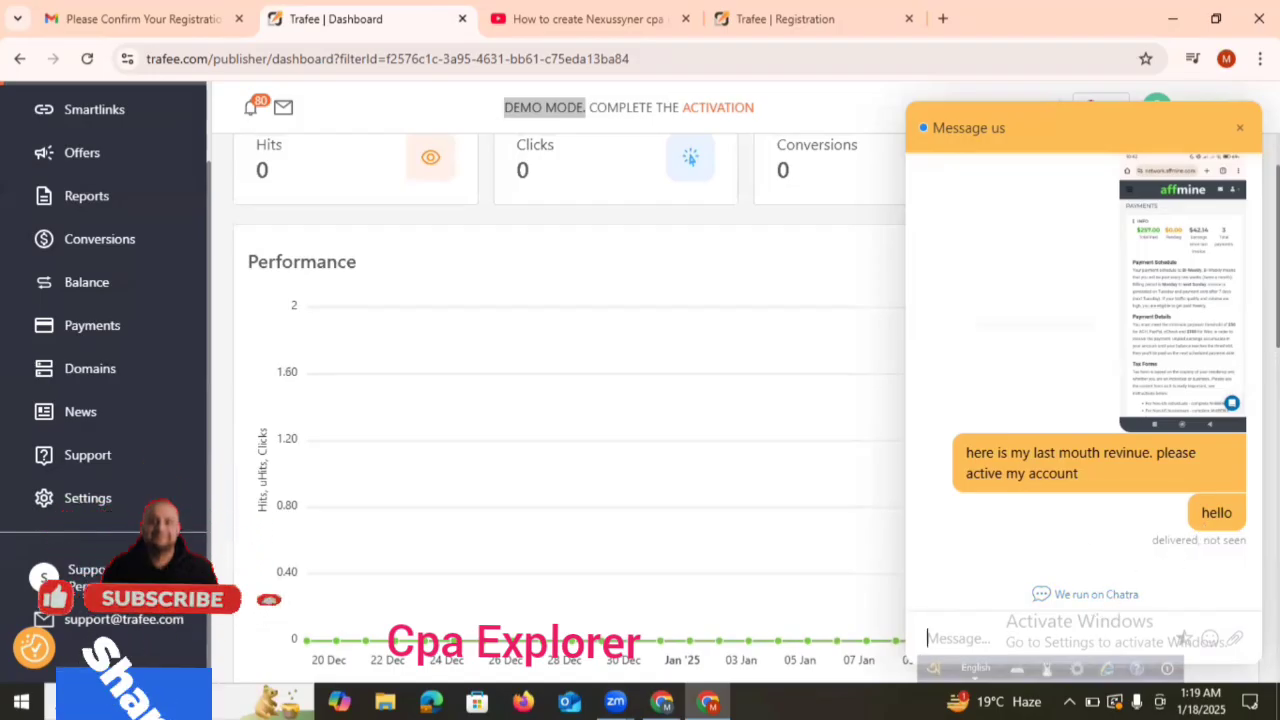
{"action": "scroll", "coordinate": [570, 400], "scroll_direction": "up", "scroll_amount": 1}
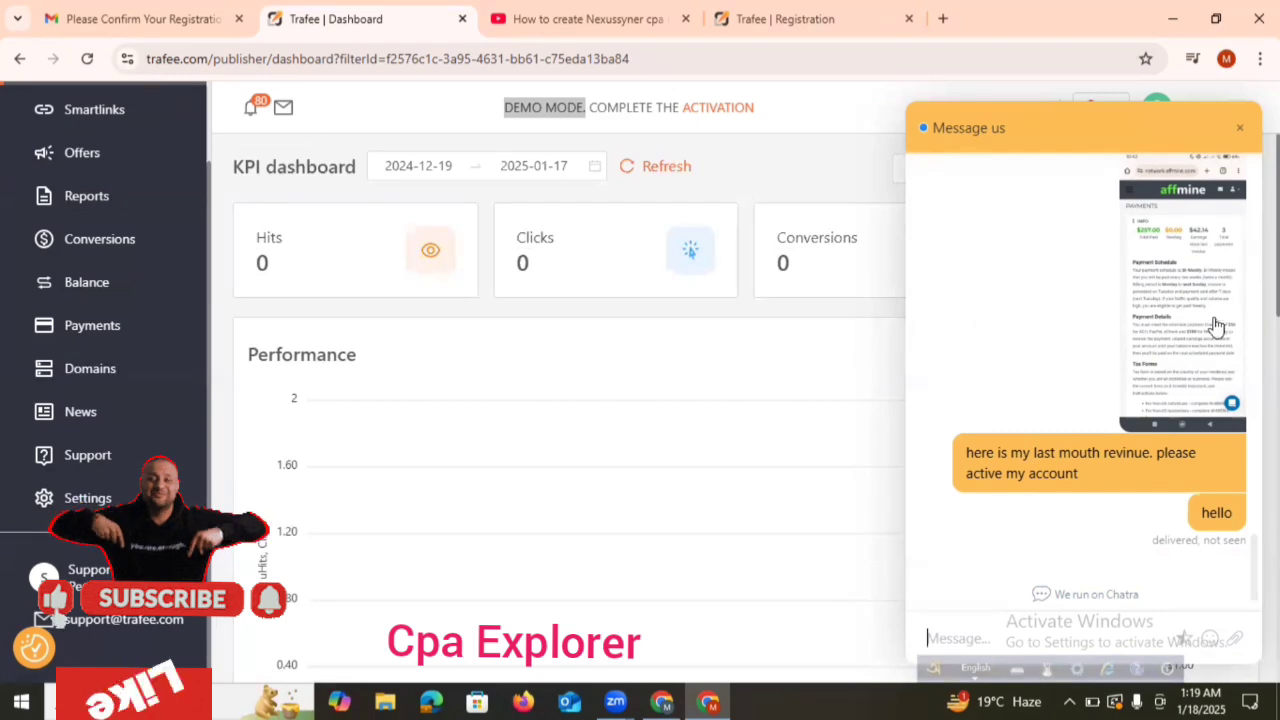
{"action": "left_click", "coordinate": [1137, 332]}
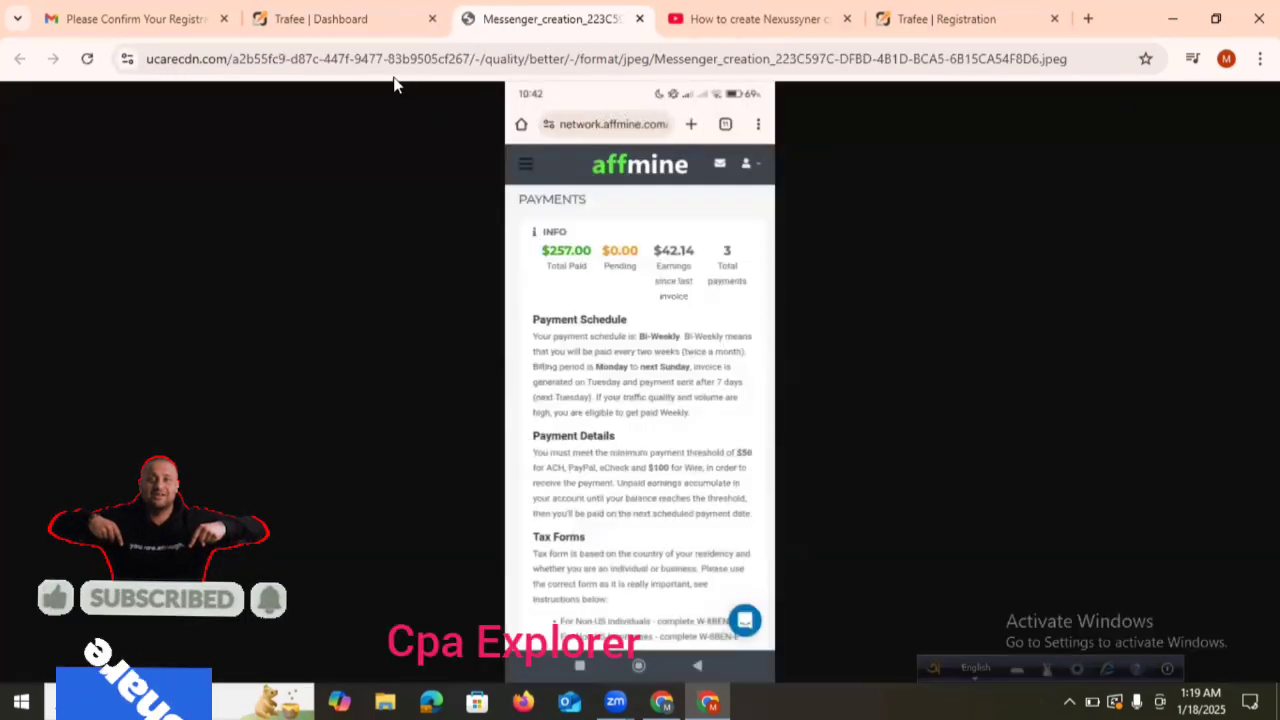
{"action": "left_click", "coordinate": [375, 20]}
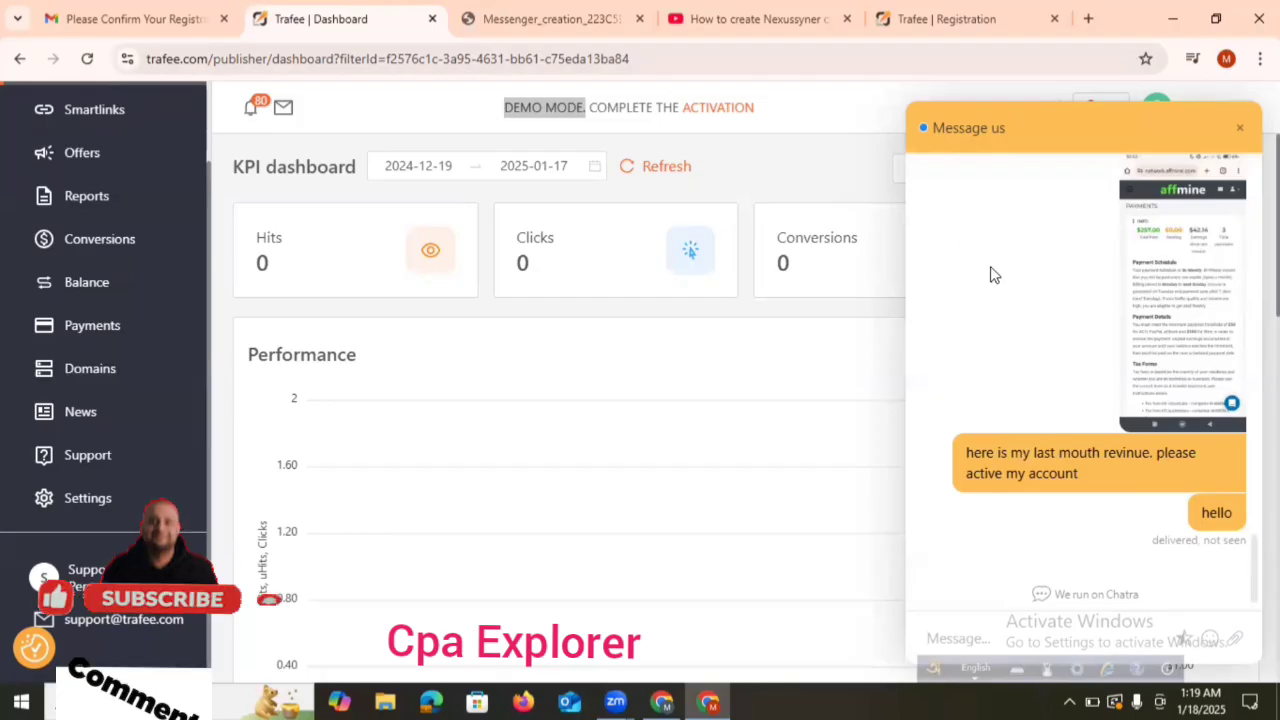
Review the chat history, highlighting the request for a statistics screenshot of the last 30 days, and return to the latest messages.
{"action": "scroll", "coordinate": [1052, 265], "scroll_direction": "up", "scroll_amount": 5}
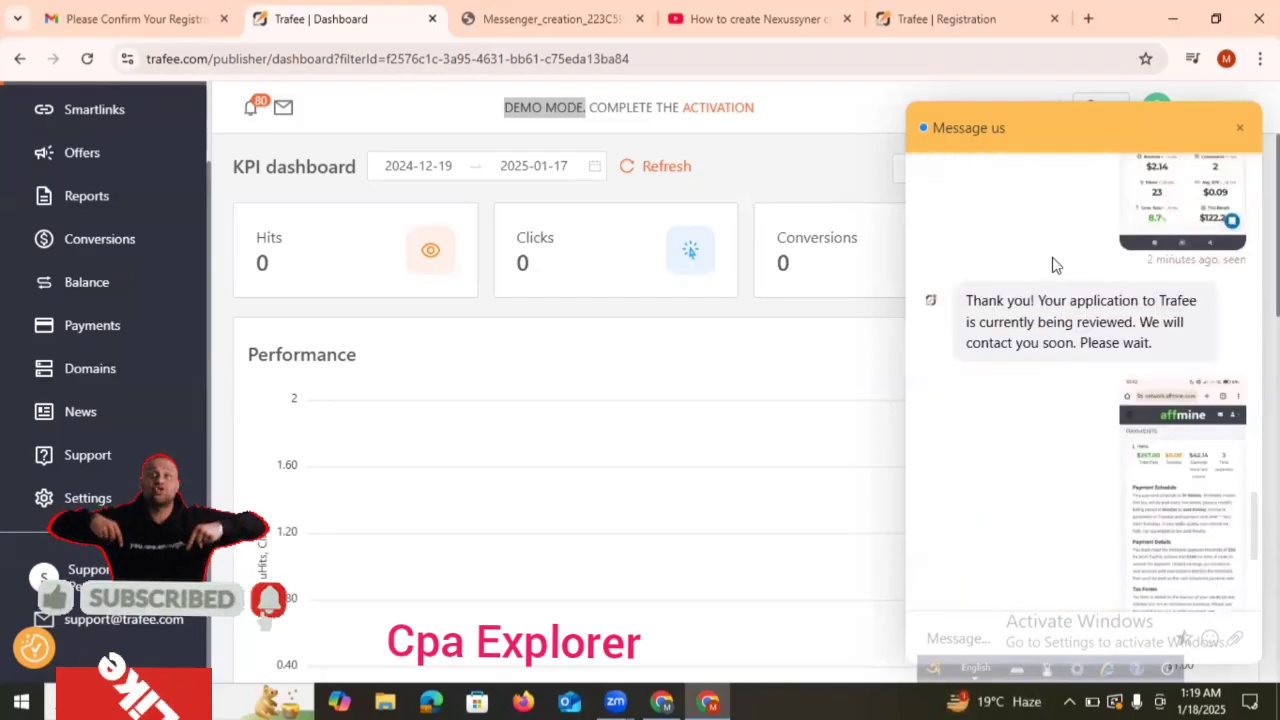
{"action": "scroll", "coordinate": [1052, 265], "scroll_direction": "down", "scroll_amount": 2}
{"action": "scroll", "coordinate": [1052, 265], "scroll_direction": "up", "scroll_amount": 5}
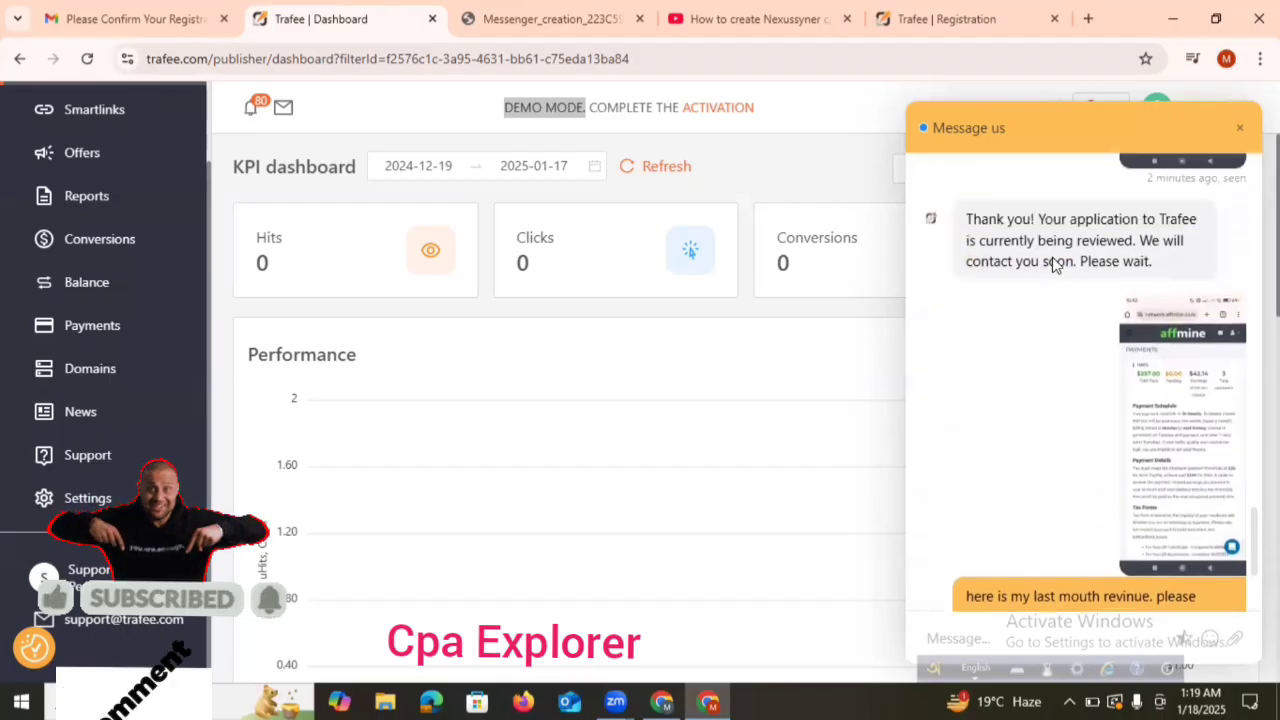
{"action": "scroll", "coordinate": [1052, 265], "scroll_direction": "up", "scroll_amount": 5}
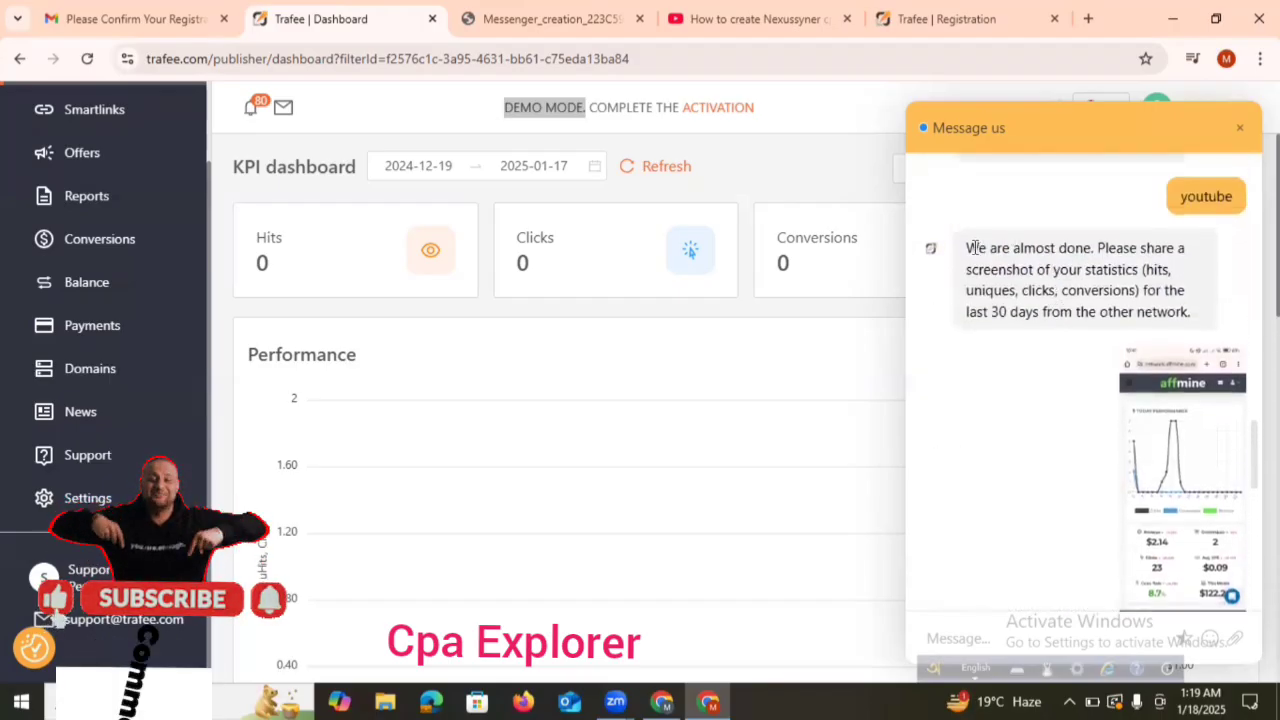
{"action": "left_click_drag", "start_coordinate": [973, 248], "coordinate": [1168, 348]}
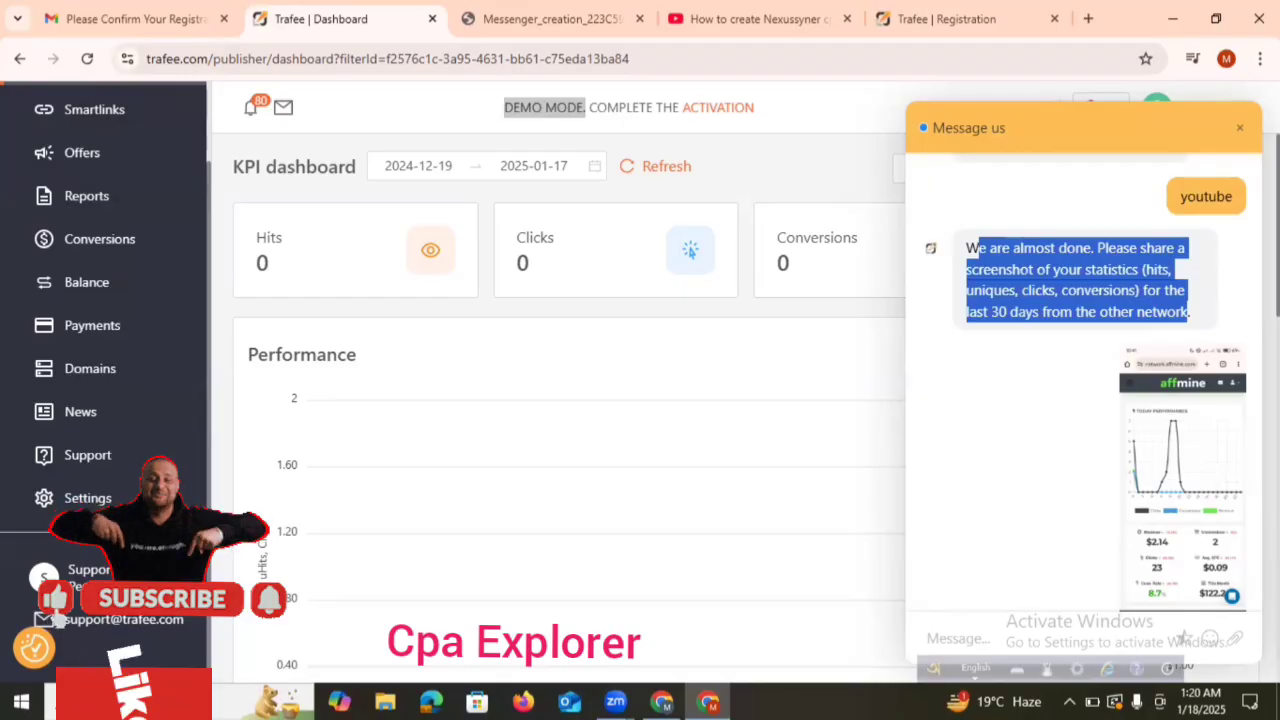
{"action": "scroll", "coordinate": [1256, 442], "scroll_direction": "down", "scroll_amount": 5}
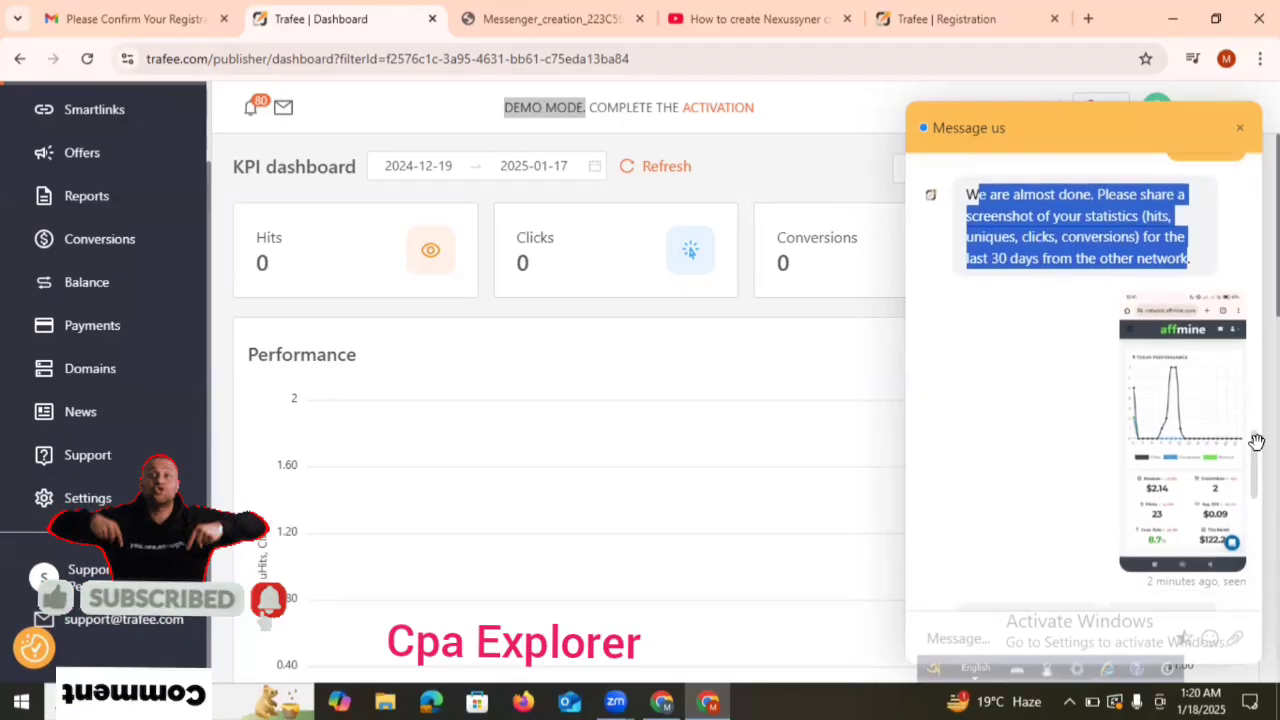
{"action": "scroll", "coordinate": [1086, 400], "scroll_direction": "down", "scroll_amount": 3}
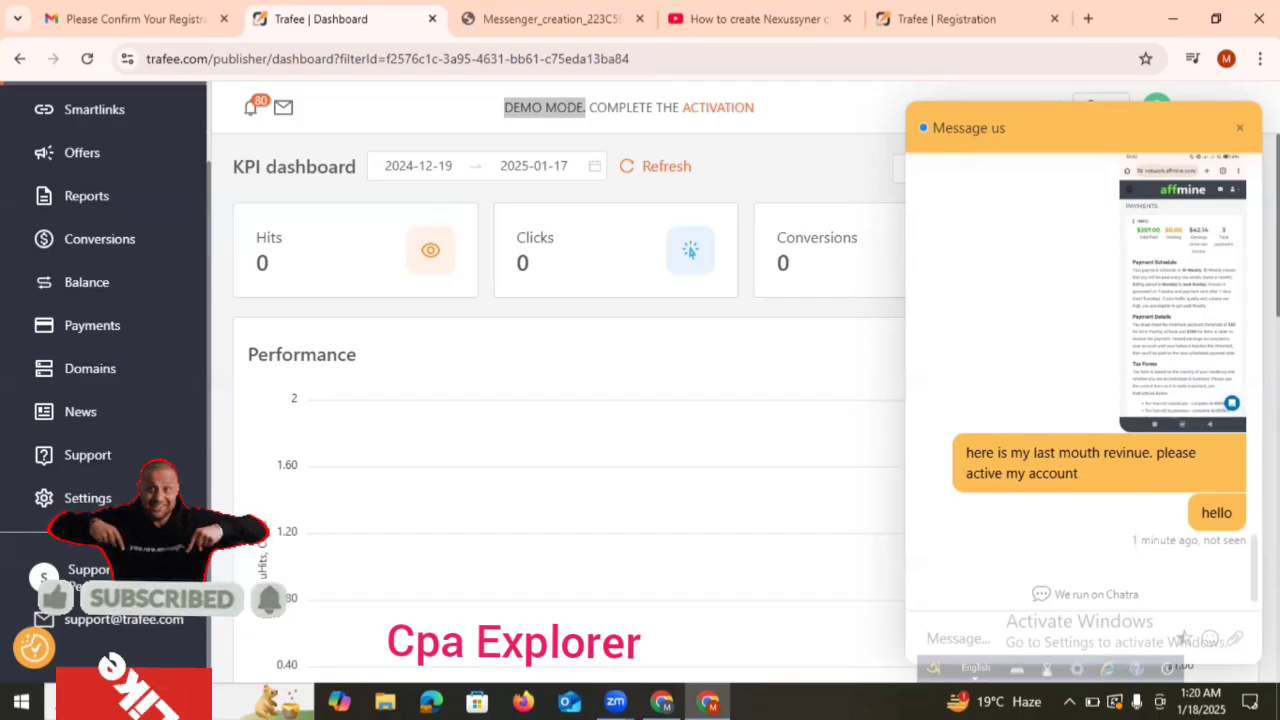
{"action": "left_click", "coordinate": [986, 648]}
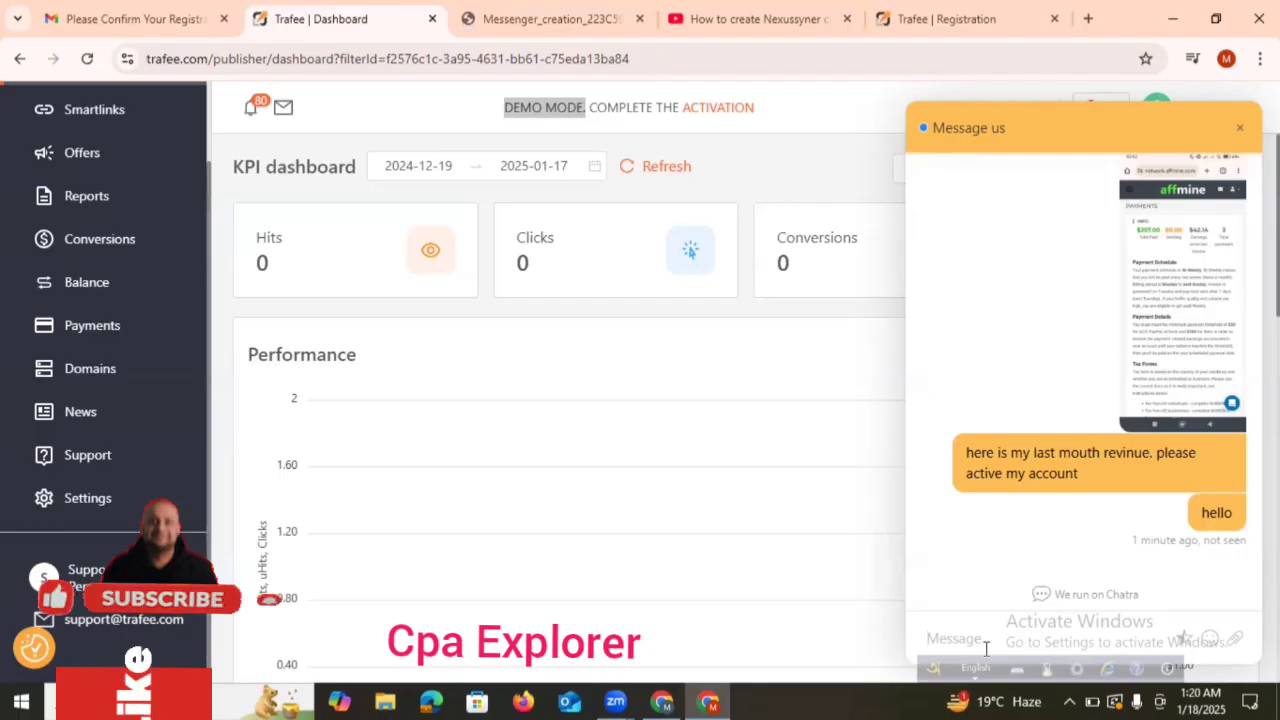
Close the support chat and browse the Offers list through to its last page, 18.
{"action": "left_click", "coordinate": [100, 145]}
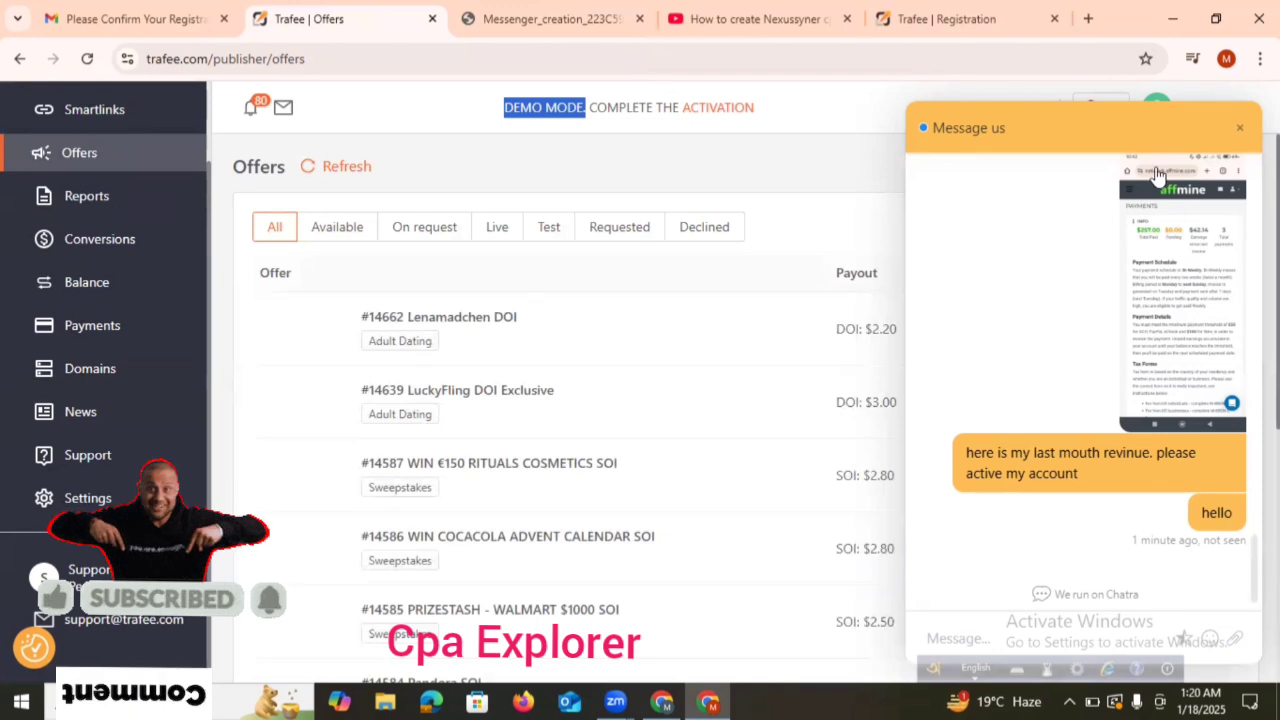
{"action": "left_click", "coordinate": [1241, 136]}
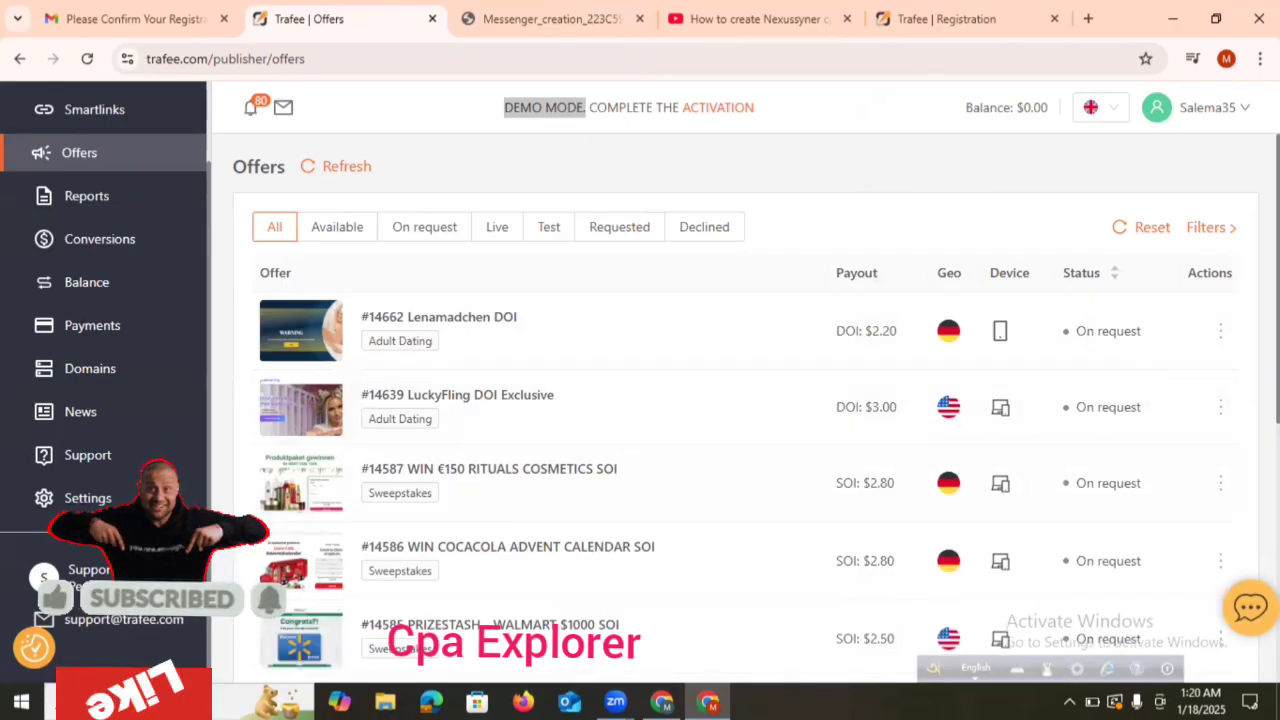
{"action": "scroll", "coordinate": [1232, 554], "scroll_direction": "down", "scroll_amount": 5}
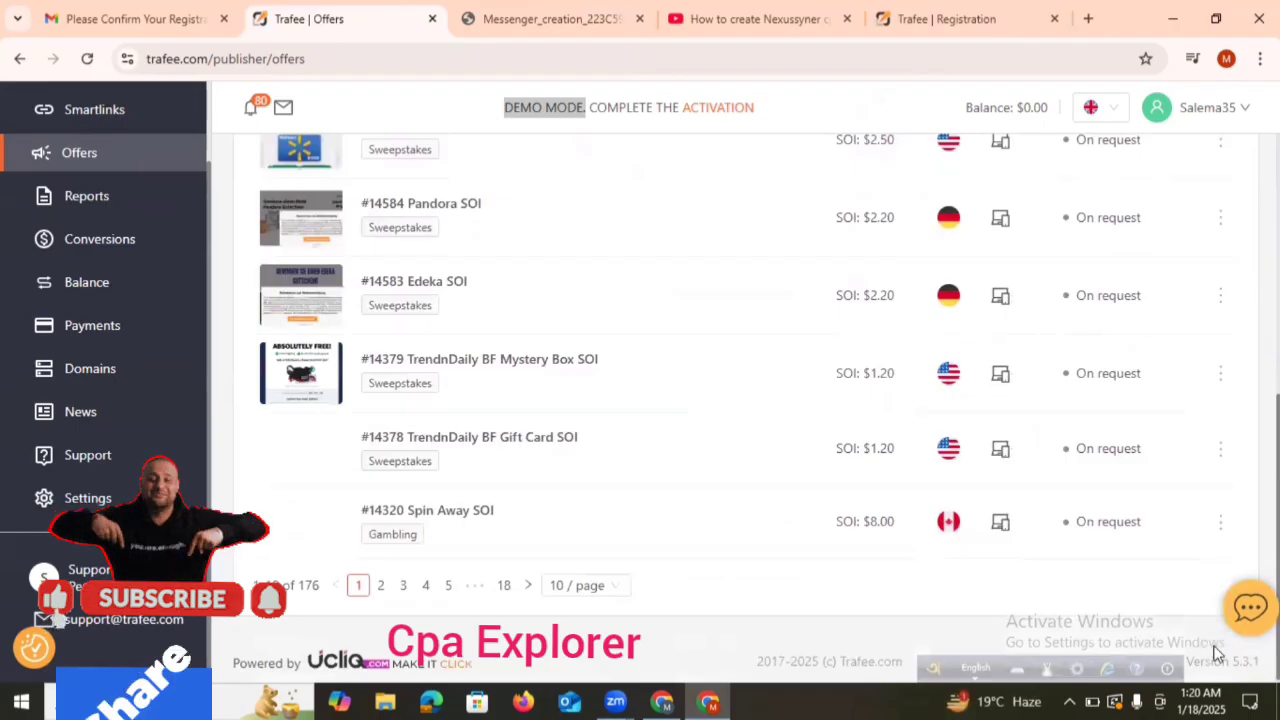
{"action": "left_click", "coordinate": [503, 586]}
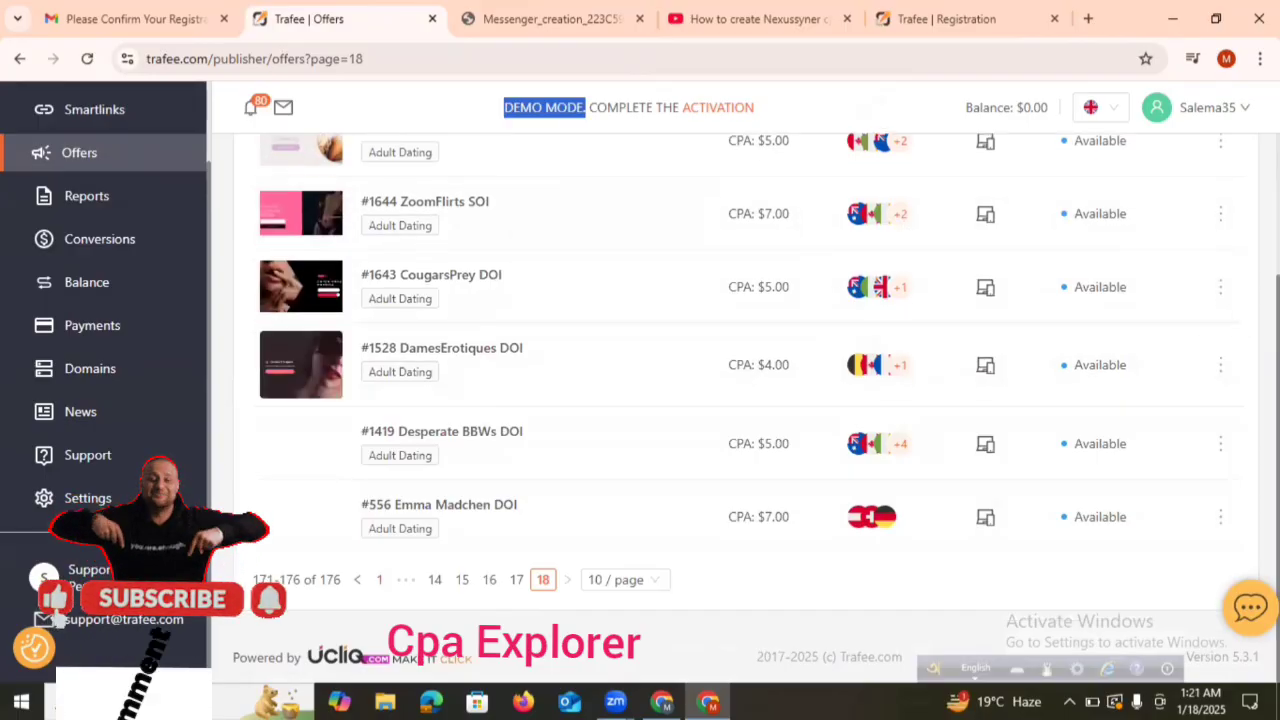
Review the offers on page 18 and page 17 of the Offers list, including the countries of offer #3553.
{"action": "scroll", "coordinate": [1256, 177], "scroll_direction": "up", "scroll_amount": 3}
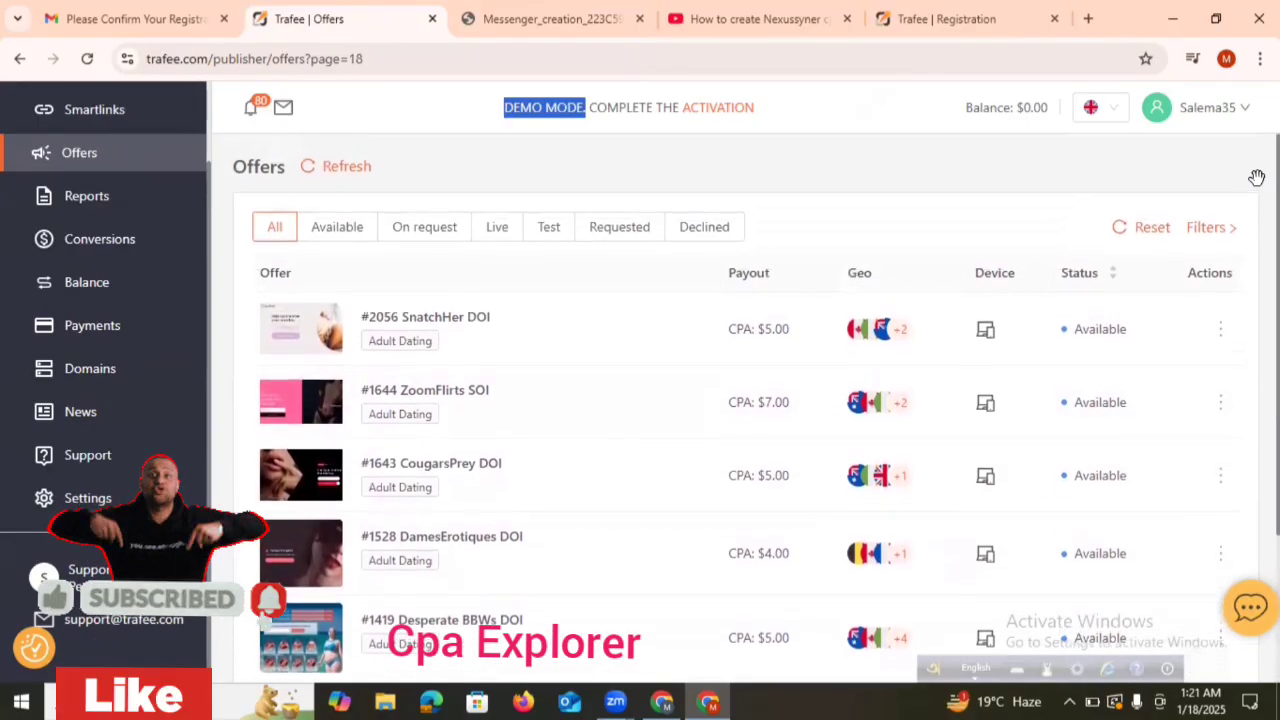
{"action": "scroll", "coordinate": [1245, 210], "scroll_direction": "down", "scroll_amount": 1}
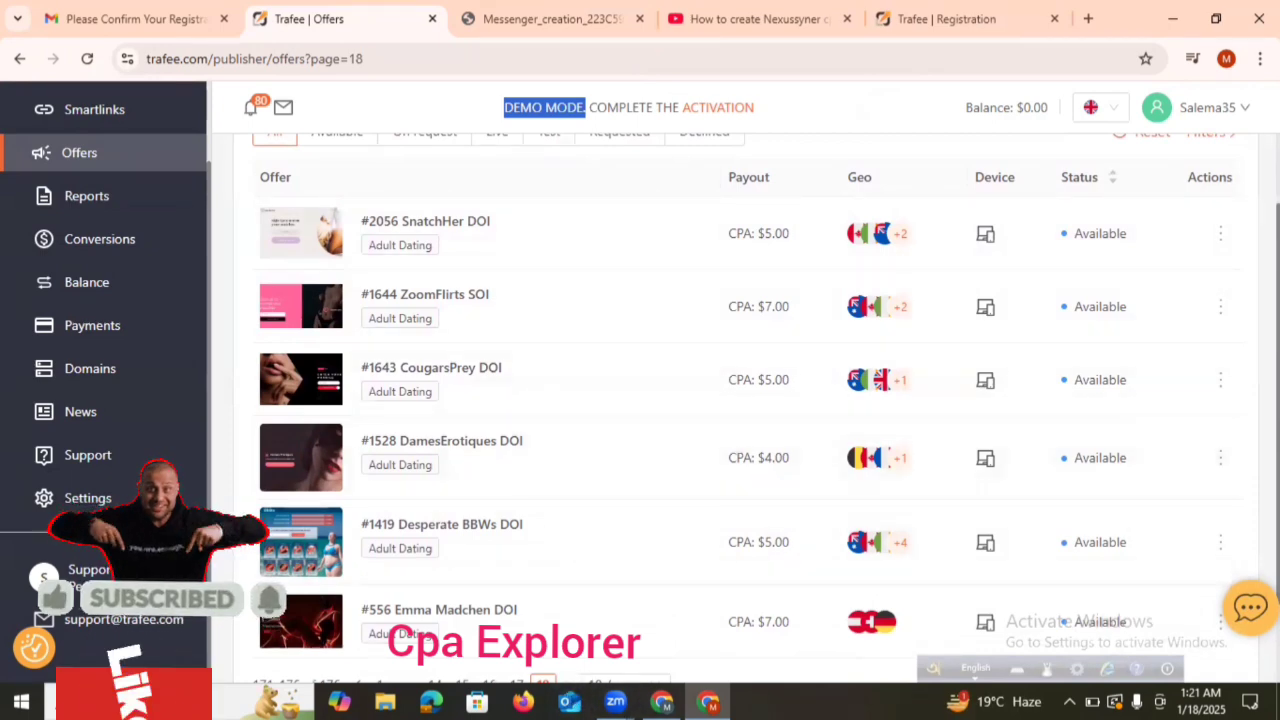
{"action": "scroll", "coordinate": [594, 574], "scroll_direction": "down", "scroll_amount": 2}
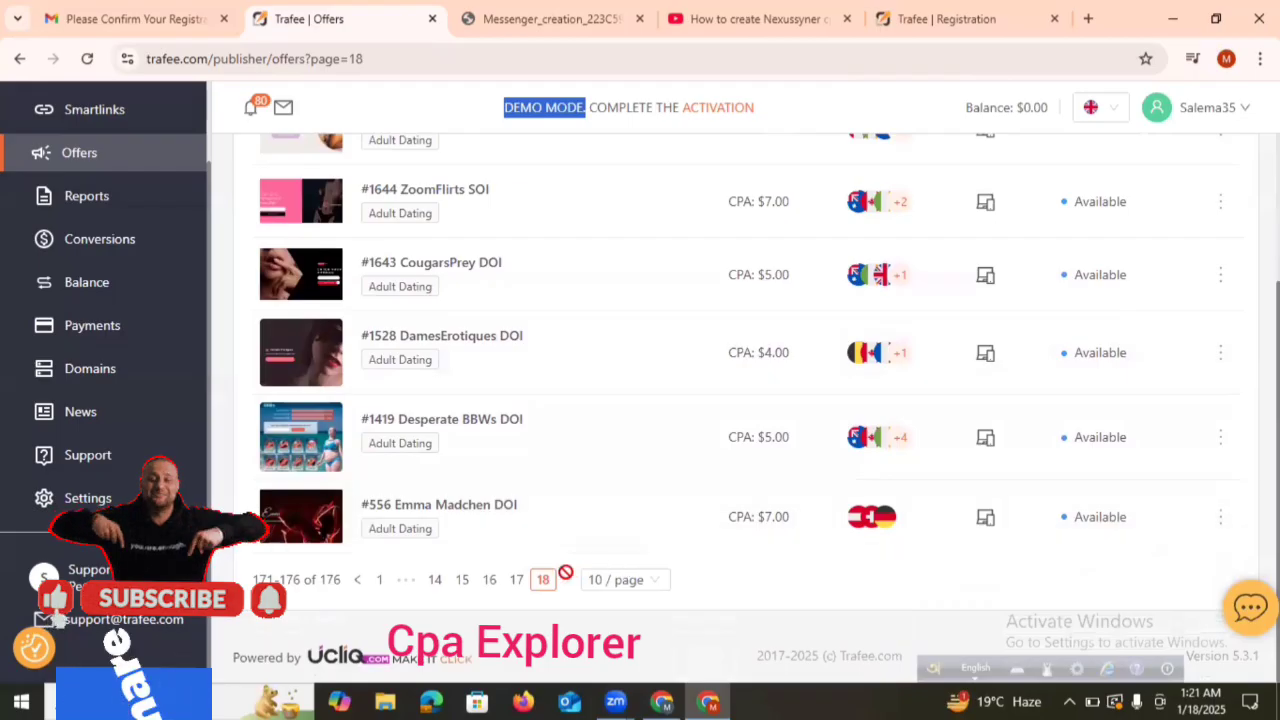
{"action": "left_click", "coordinate": [516, 580]}
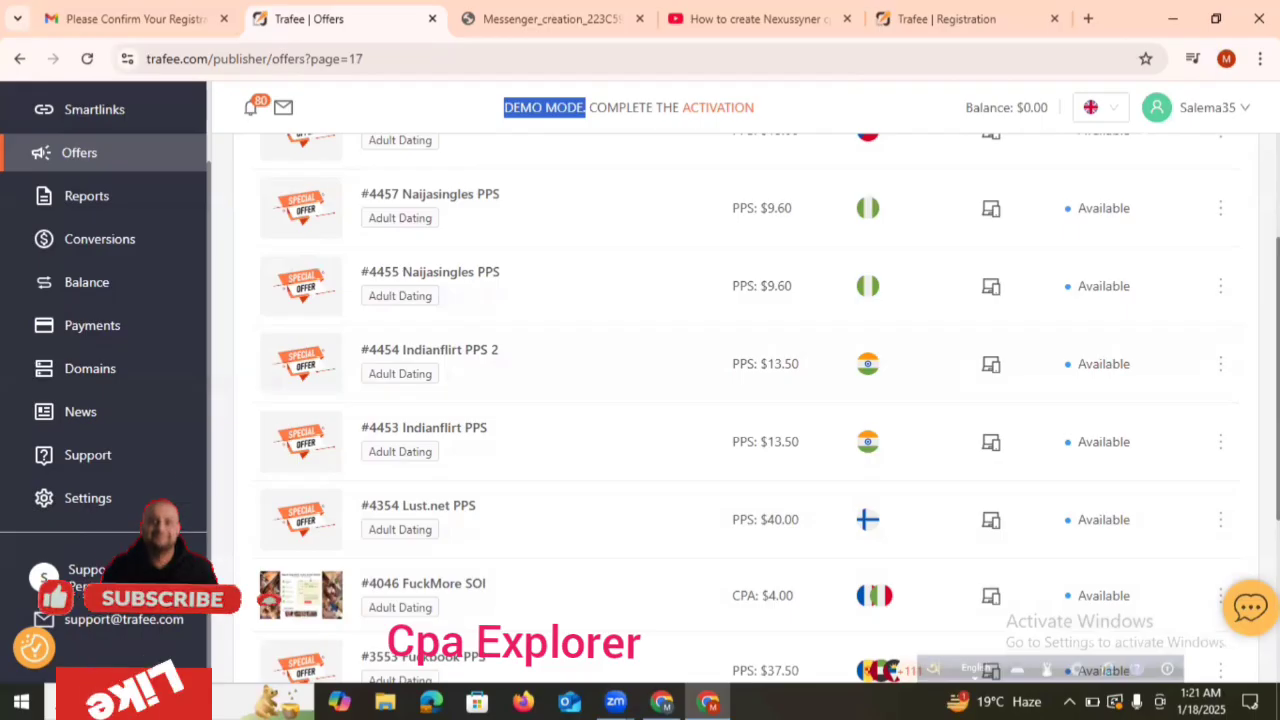
{"action": "scroll", "coordinate": [770, 408], "scroll_direction": "down", "scroll_amount": 1}
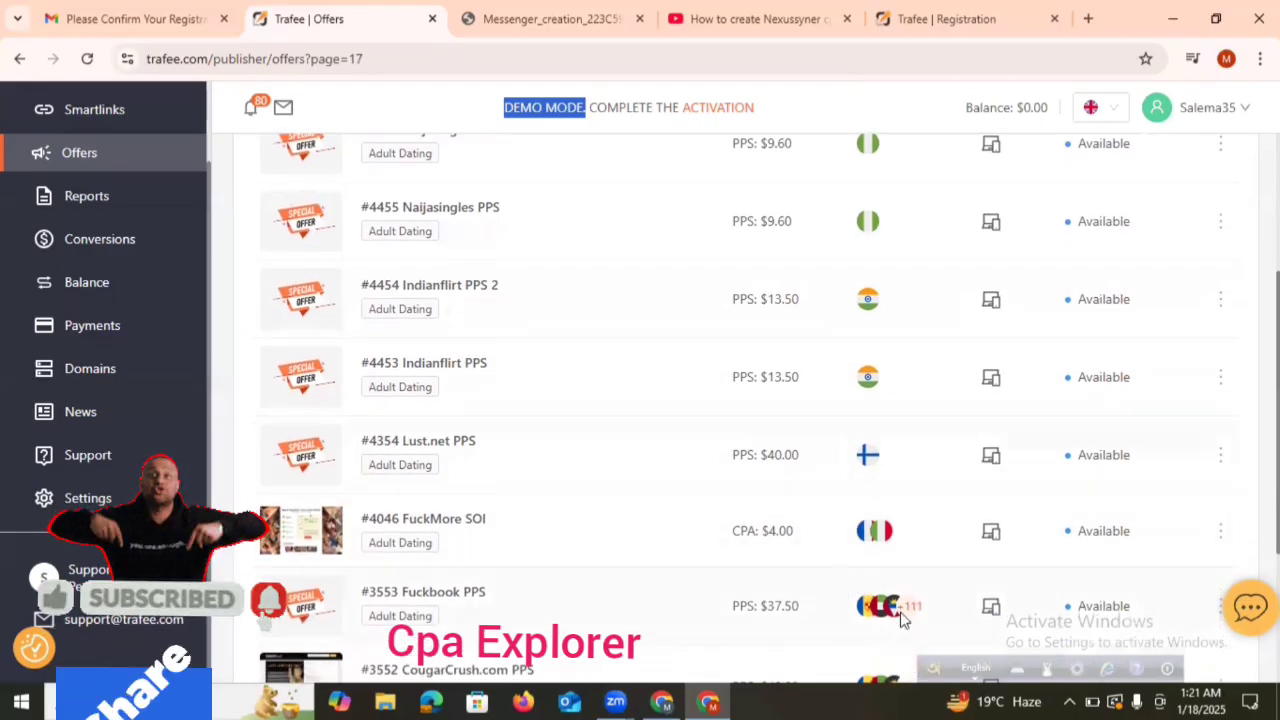
{"action": "mouse_move", "coordinate": [907, 619]}
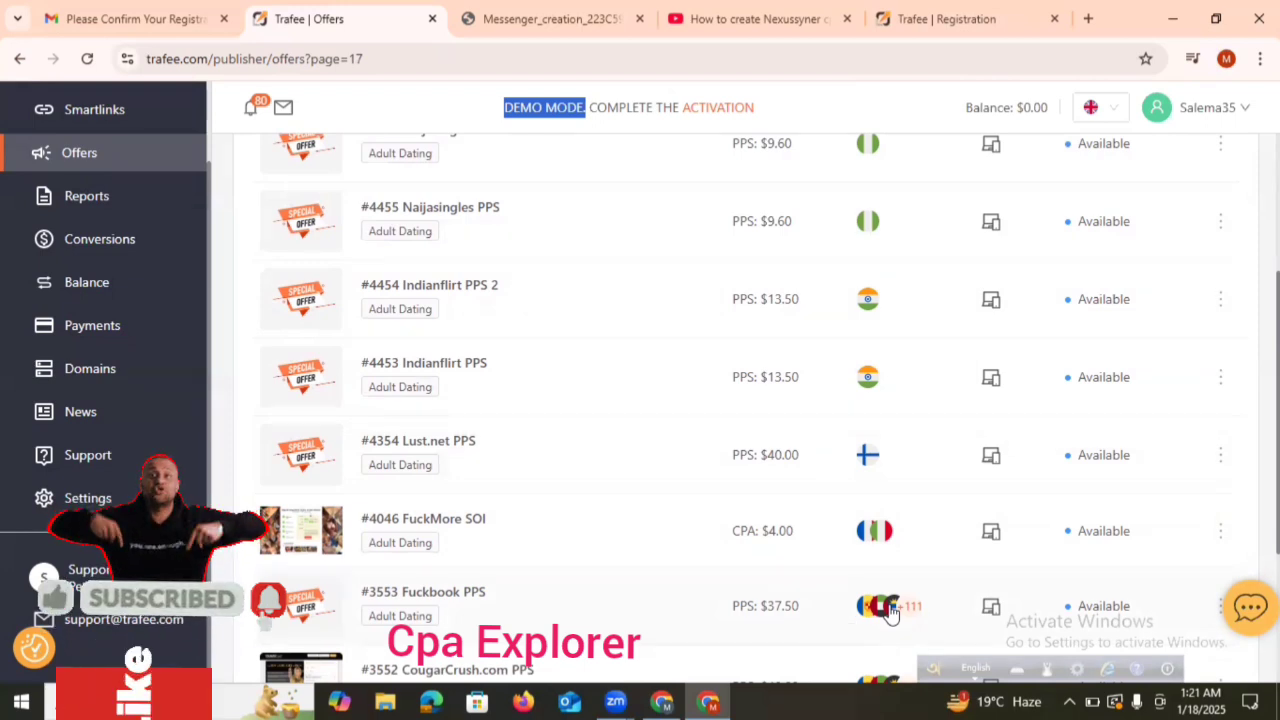
{"action": "left_click_drag", "start_coordinate": [890, 612], "coordinate": [437, 500]}
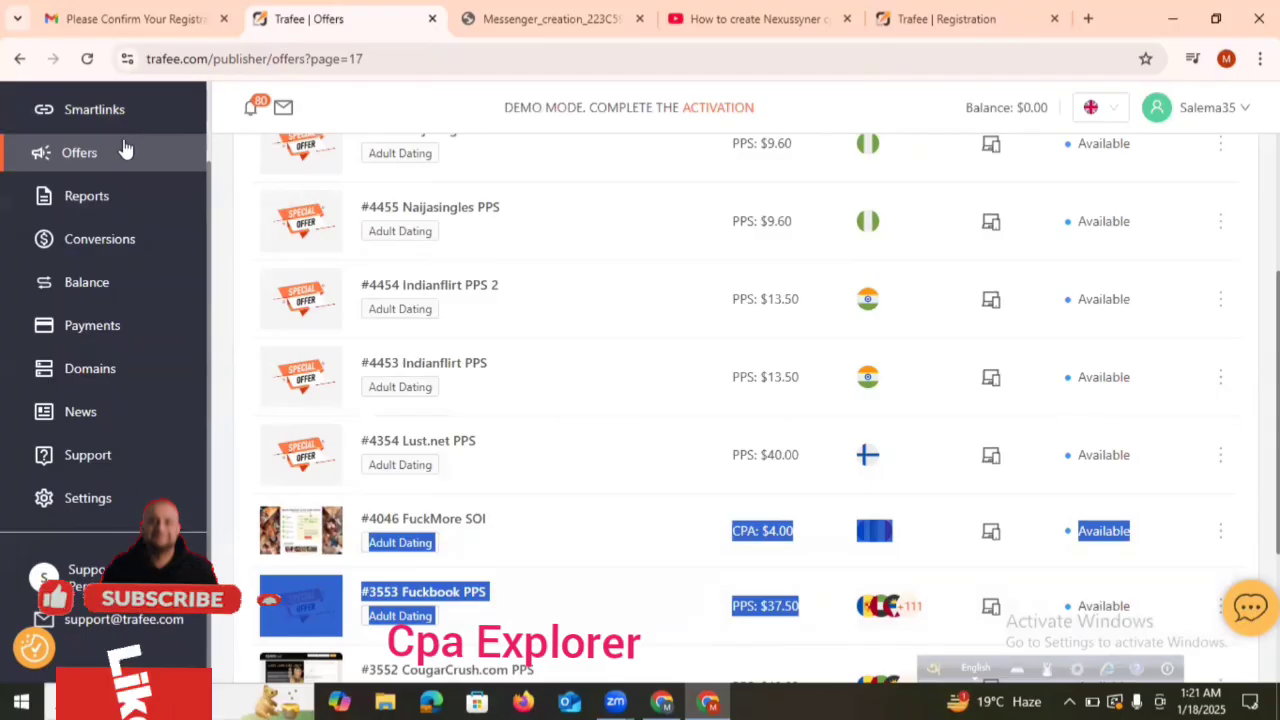
View the Smartlinks and Payments pages, and reopen the support chat to look back at its earlier messages.
{"action": "left_click", "coordinate": [108, 112]}
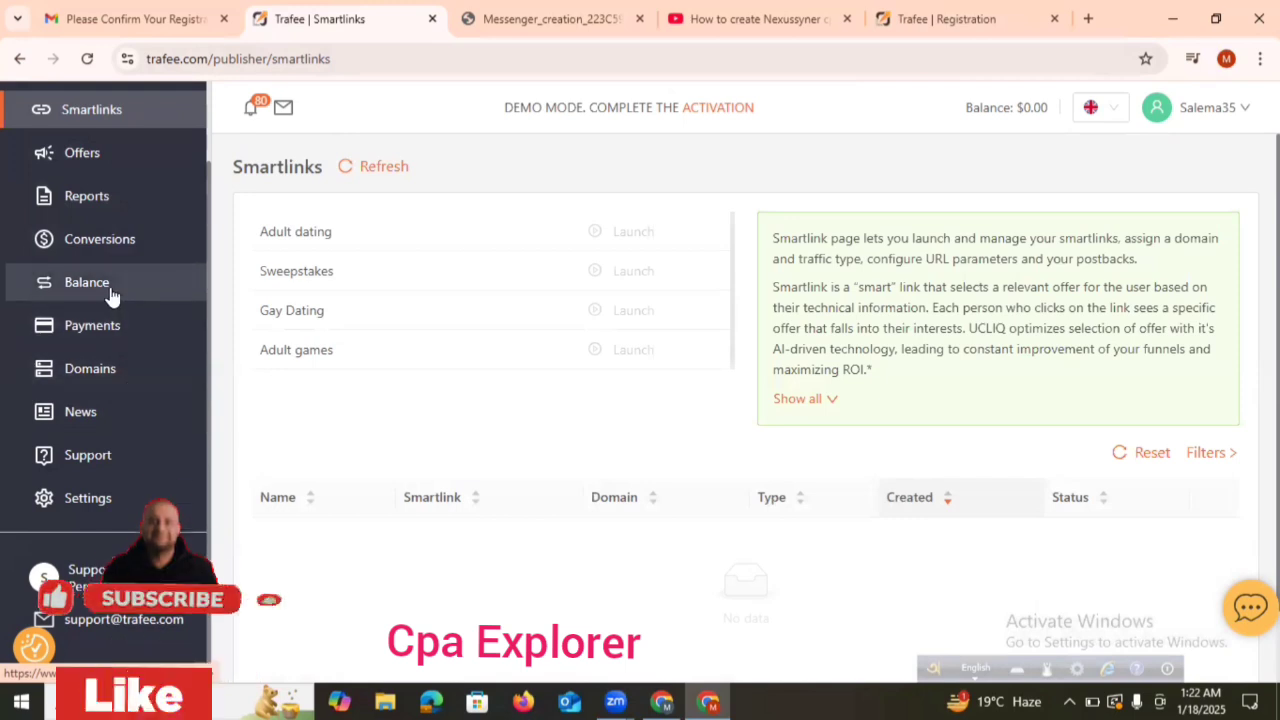
{"action": "left_click", "coordinate": [110, 322]}
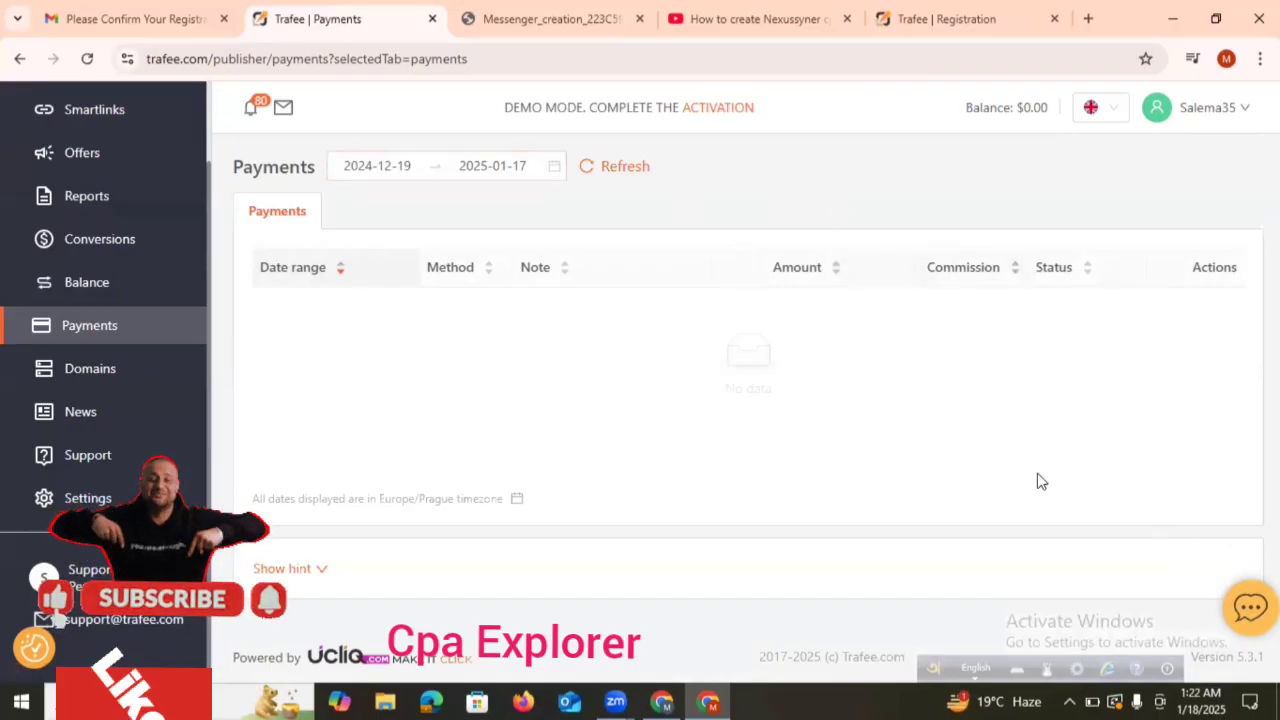
{"action": "left_click", "coordinate": [1248, 608]}
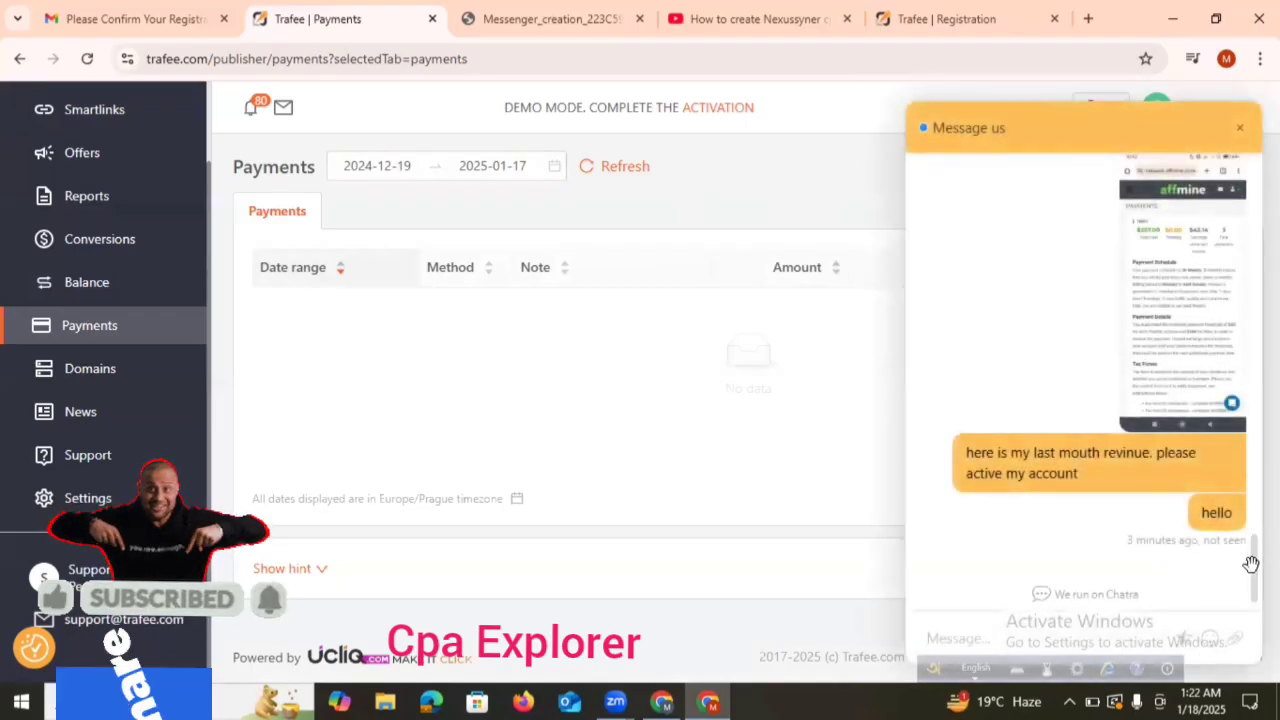
{"action": "left_click_drag", "start_coordinate": [1251, 567], "coordinate": [1246, 479]}
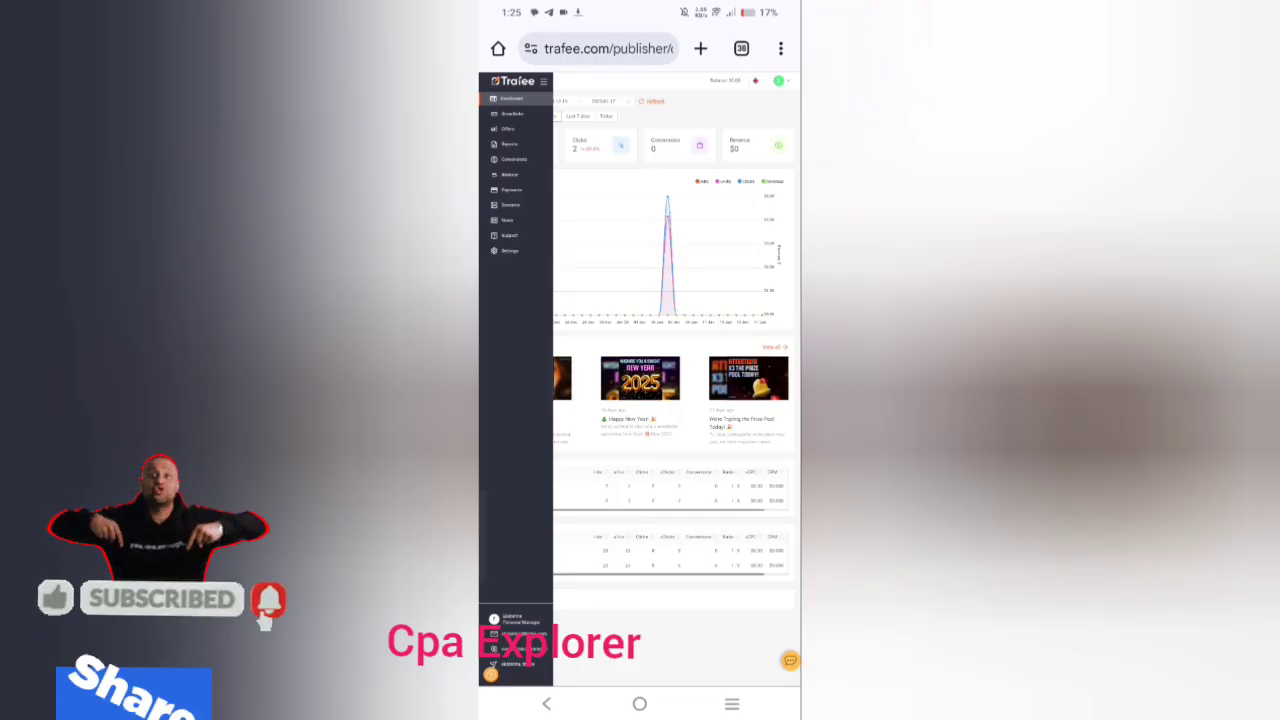
Look over the statistics chart, news and traffic tables on the Trafee dashboard in the phone browser.
{"action": "scroll", "coordinate": [659, 470], "scroll_direction": "down", "scroll_amount": 5}
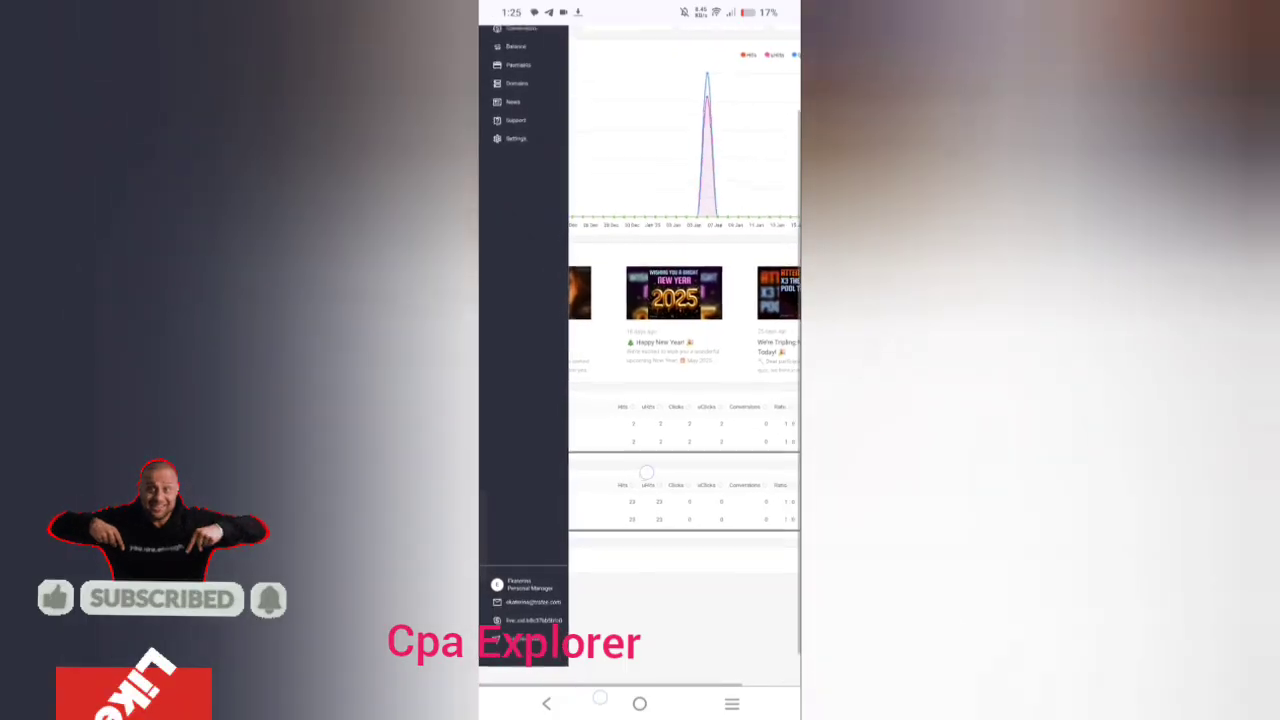
{"action": "scroll", "coordinate": [659, 470], "scroll_direction": "up", "scroll_amount": 5}
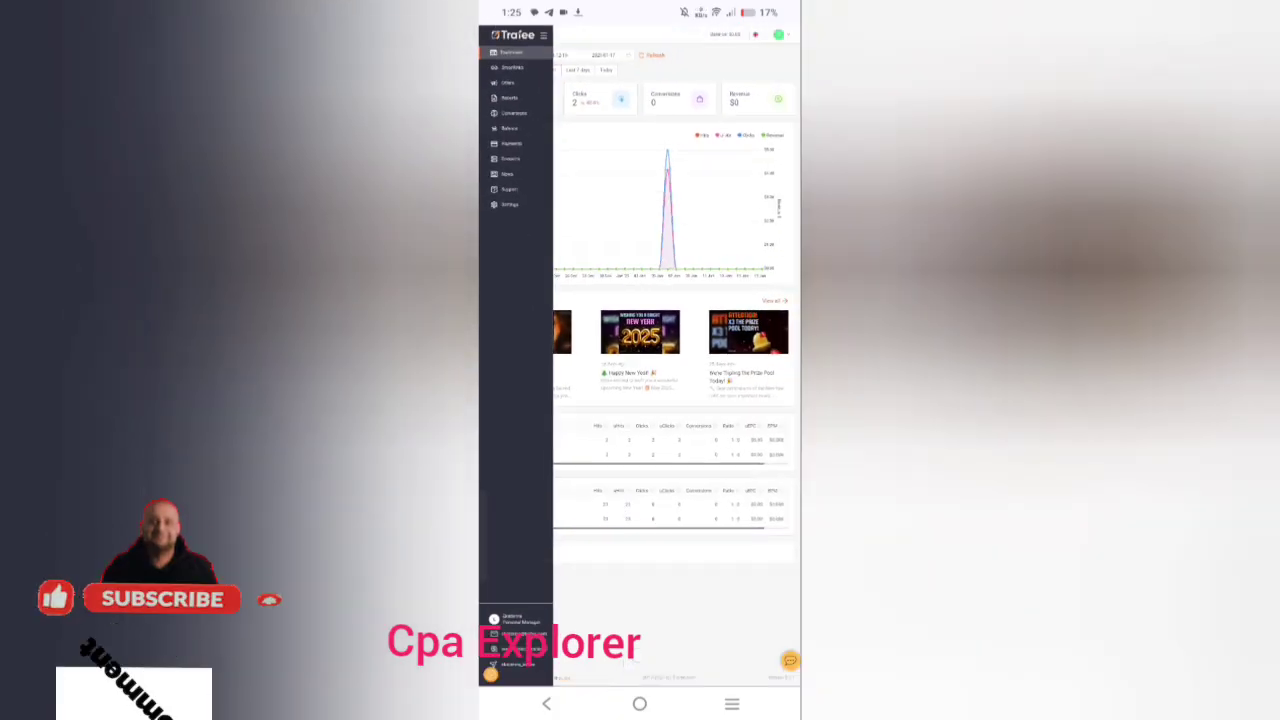
{"action": "scroll", "coordinate": [541, 346], "scroll_direction": "up", "scroll_amount": 2}
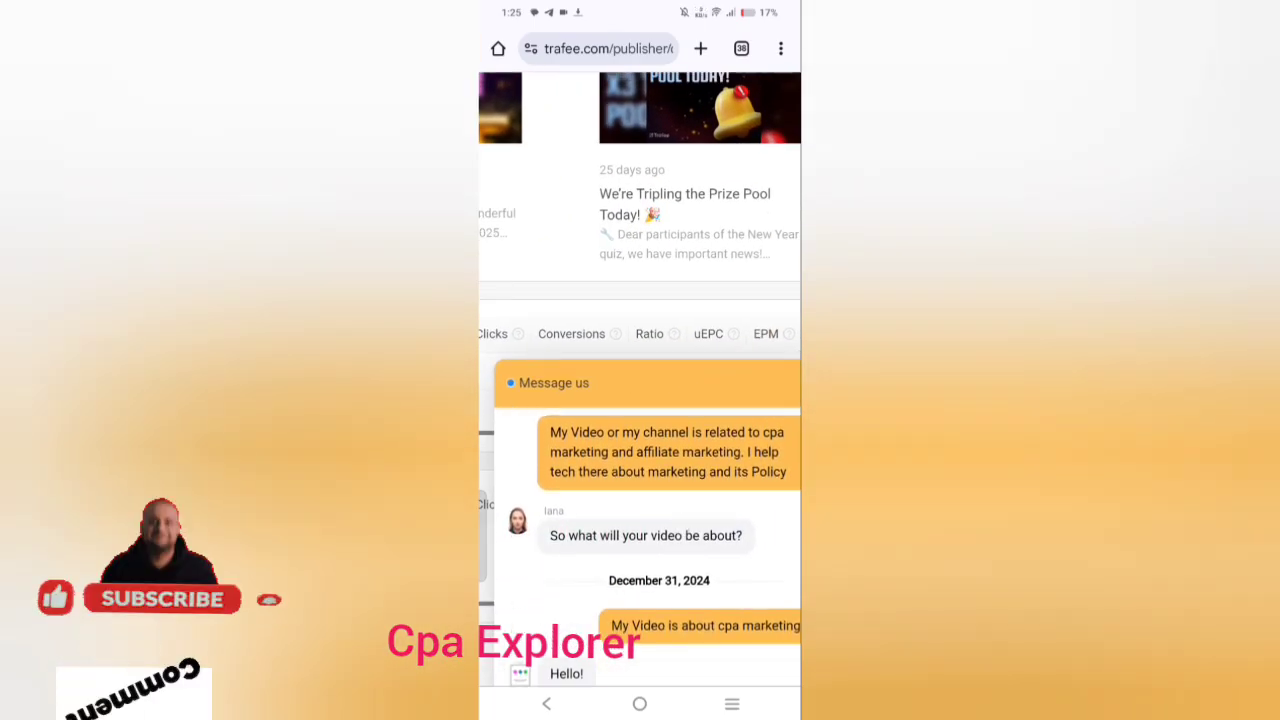
Go back through the support chat history on the phone to the first message of November 17, 2024.
{"action": "scroll", "coordinate": [650, 520], "scroll_direction": "up", "scroll_amount": 10}
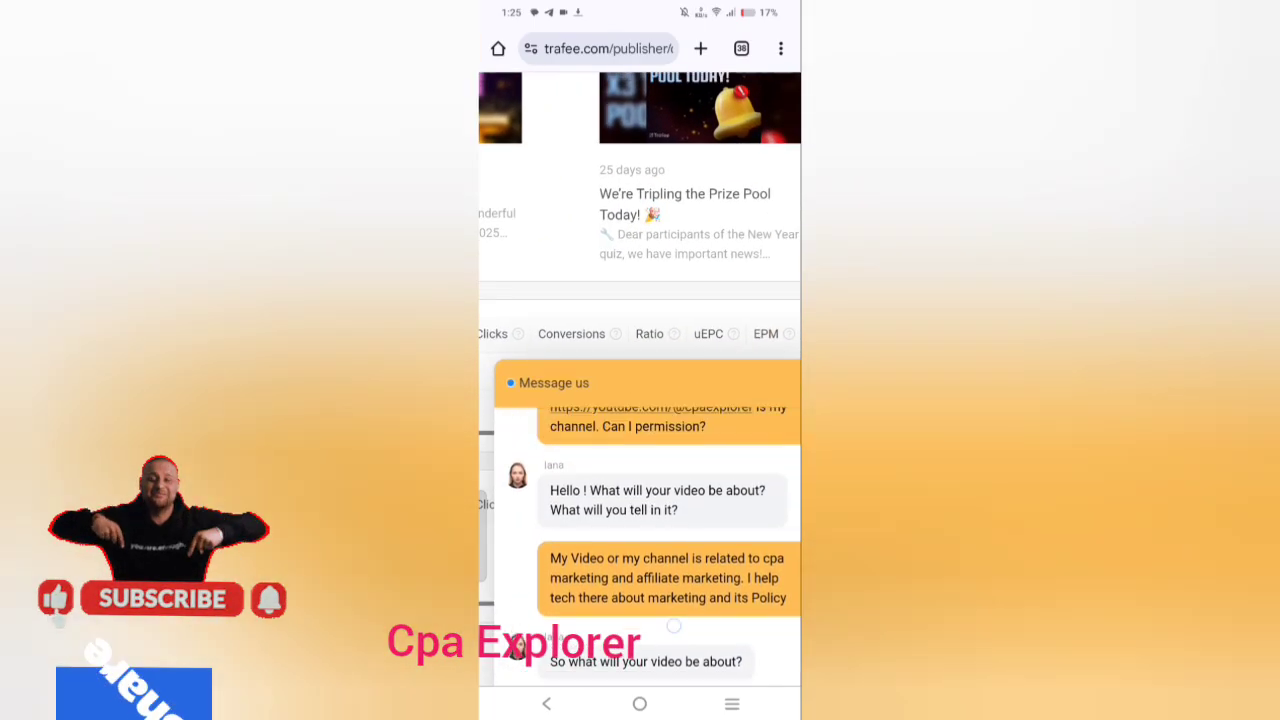
{"action": "scroll", "coordinate": [664, 570], "scroll_direction": "up", "scroll_amount": 10}
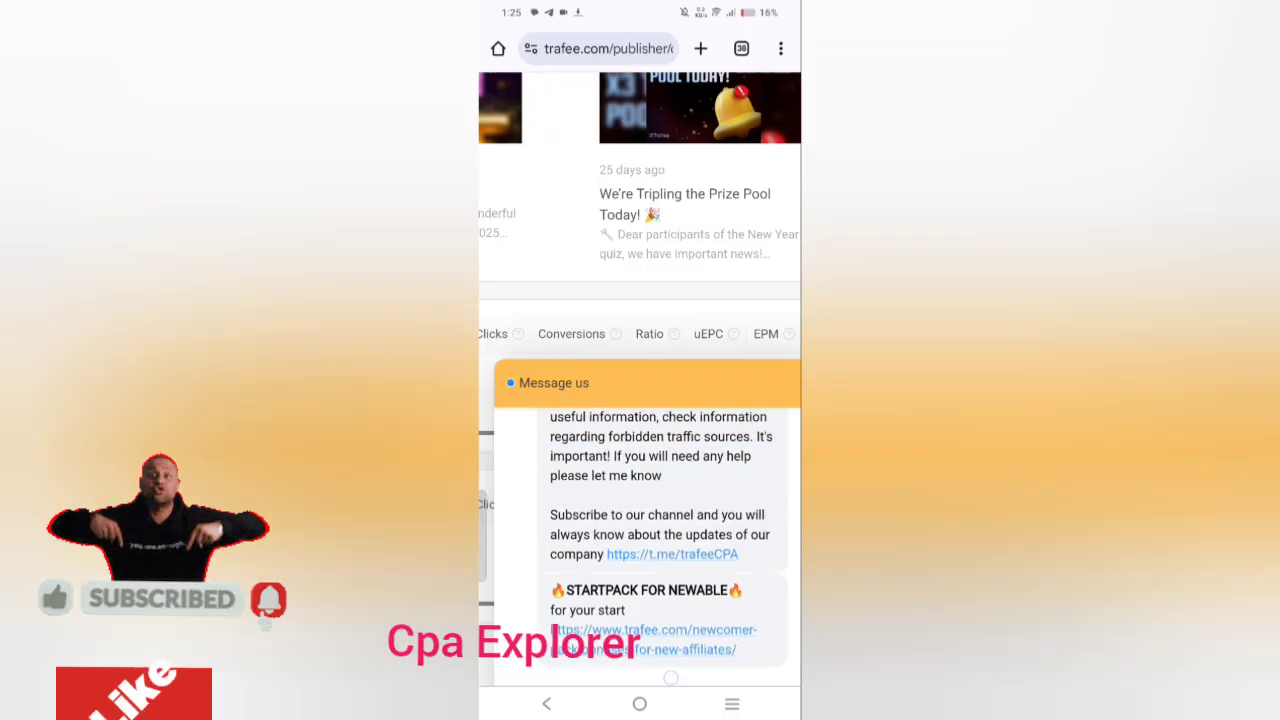
{"action": "scroll", "coordinate": [664, 570], "scroll_direction": "up", "scroll_amount": 10}
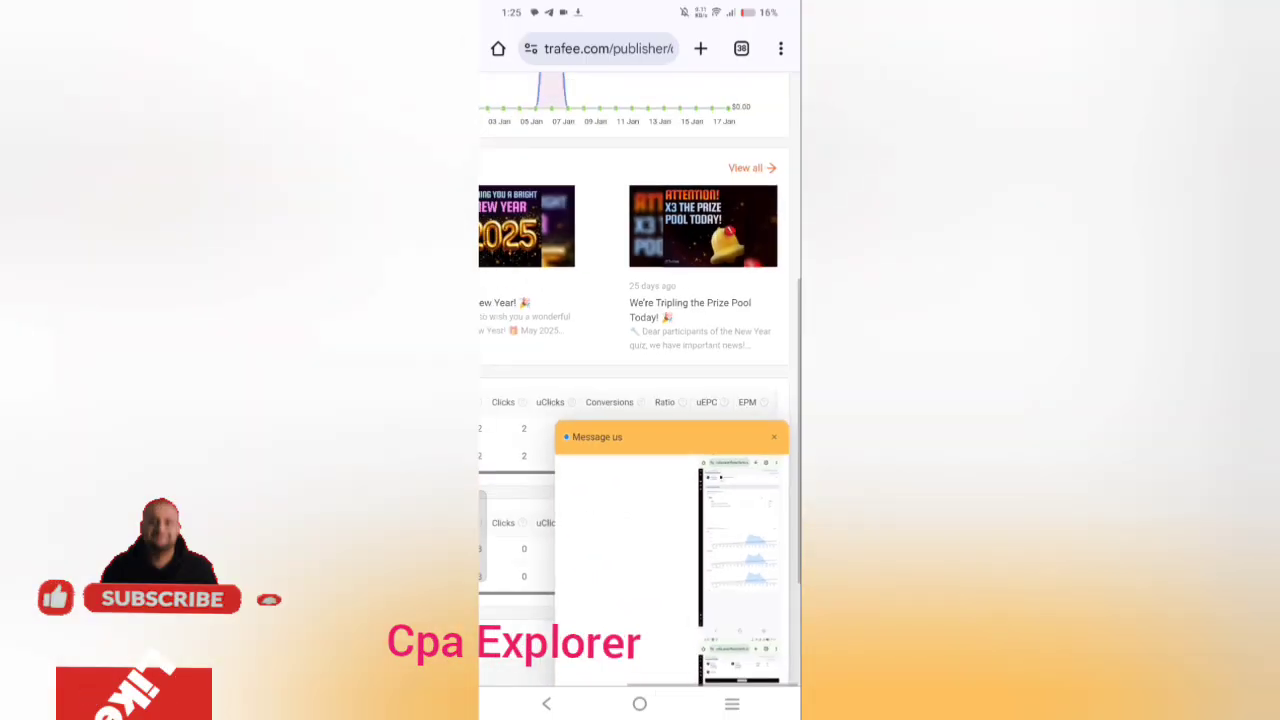
{"action": "scroll", "coordinate": [640, 400], "scroll_direction": "down", "scroll_amount": 3}
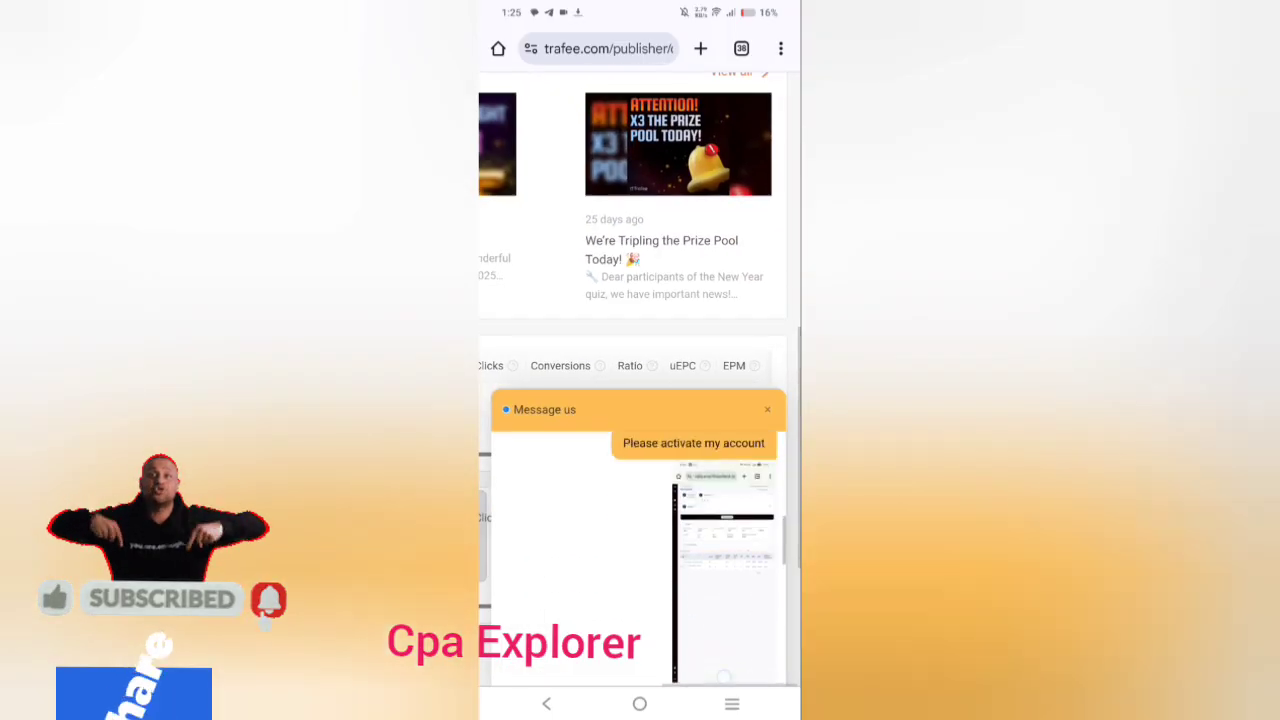
{"action": "scroll", "coordinate": [638, 540], "scroll_direction": "up", "scroll_amount": 5}
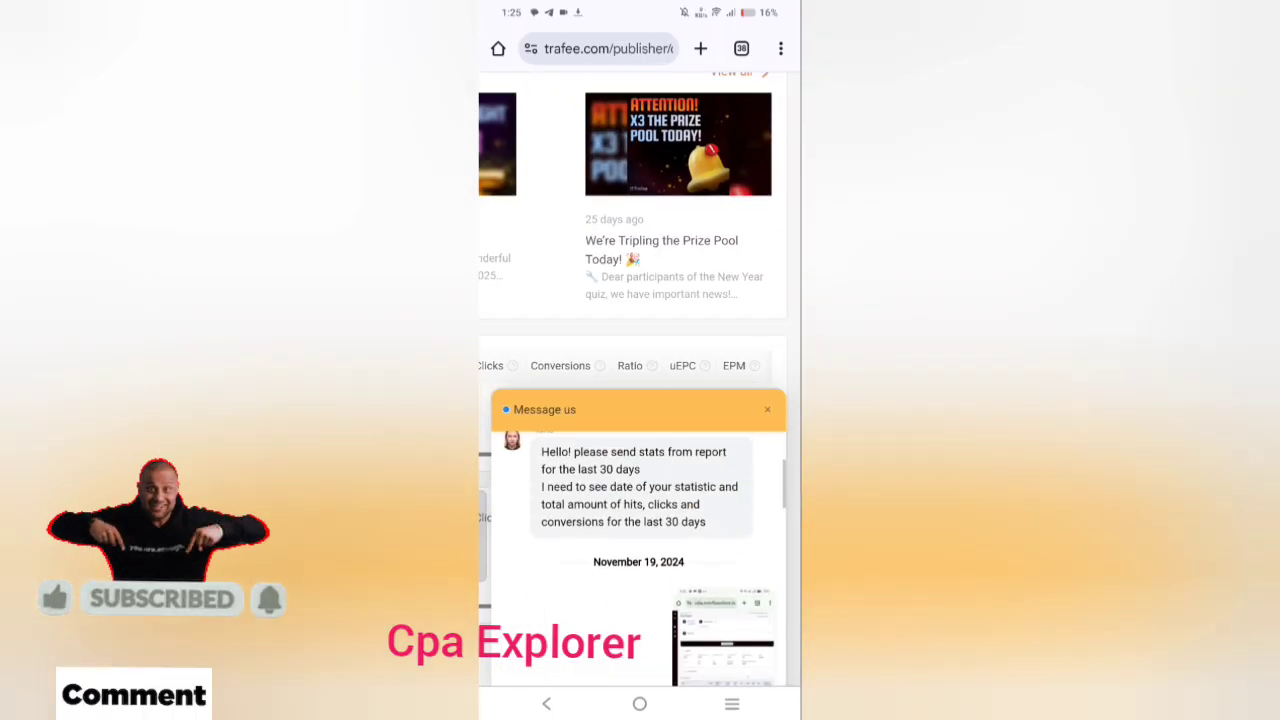
{"action": "scroll", "coordinate": [638, 540], "scroll_direction": "up", "scroll_amount": 5}
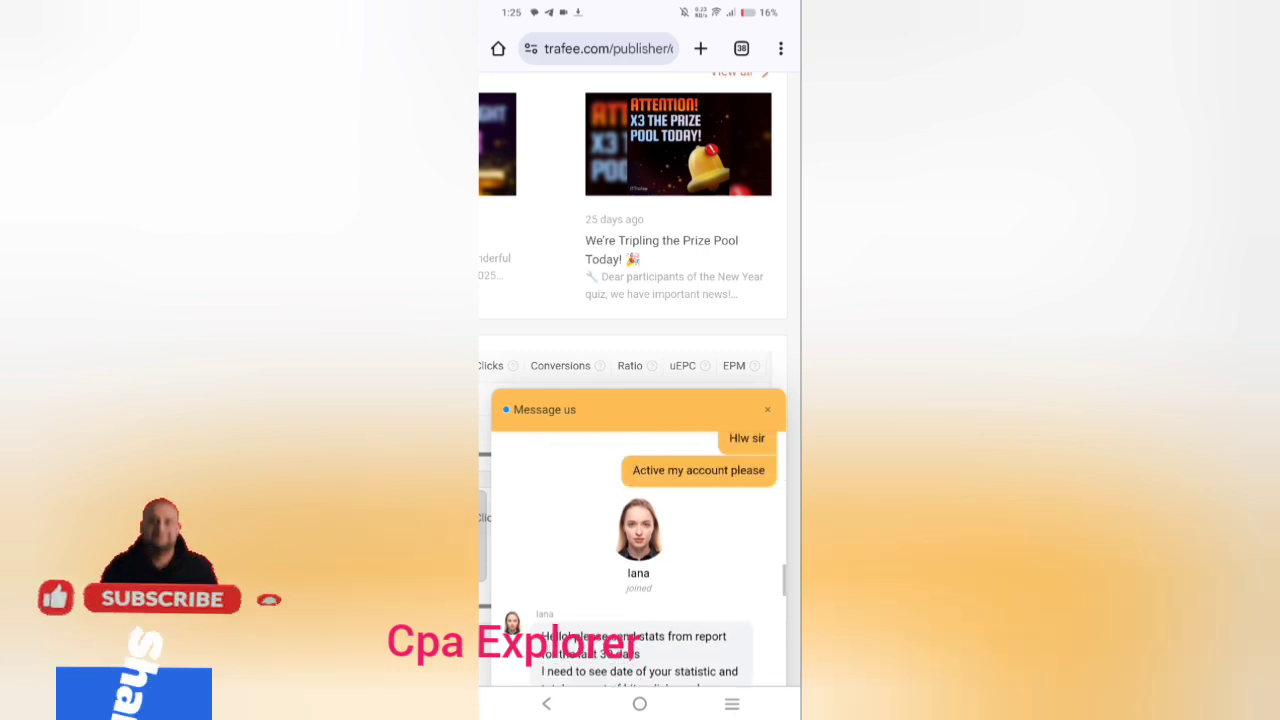
{"action": "scroll", "coordinate": [638, 540], "scroll_direction": "up", "scroll_amount": 10}
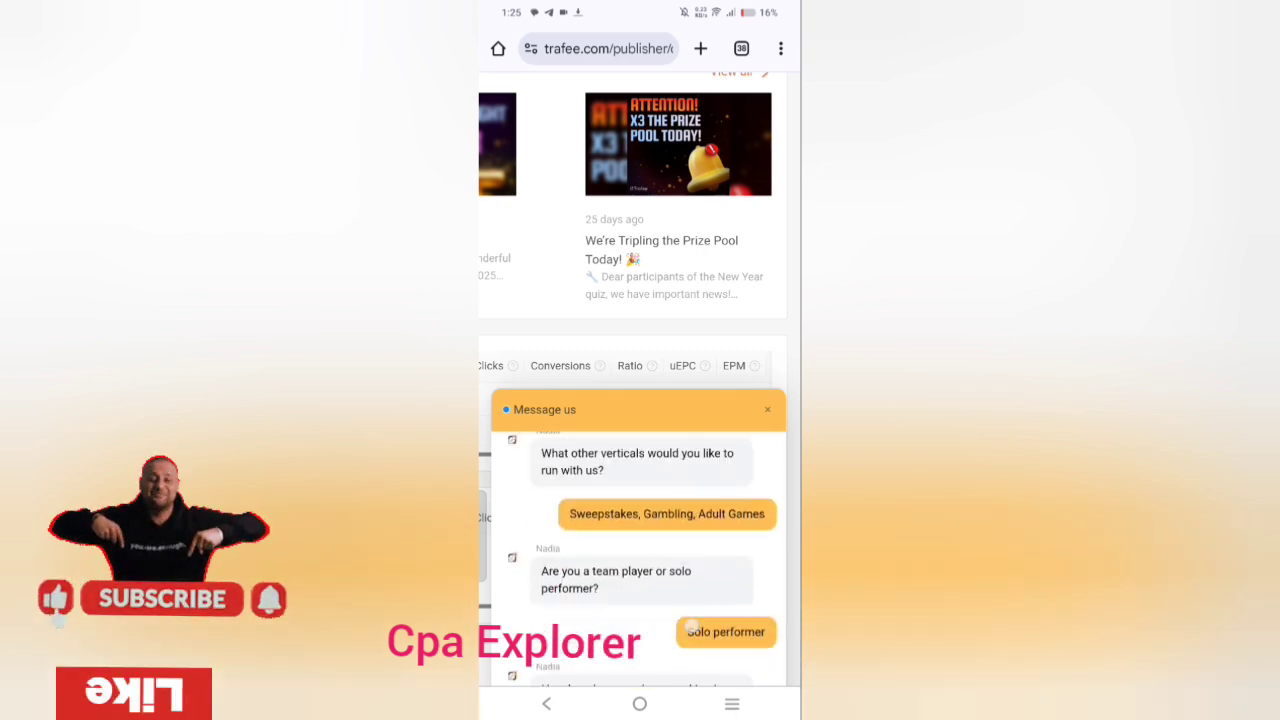
{"action": "scroll", "coordinate": [638, 300], "scroll_direction": "up", "scroll_amount": 3}
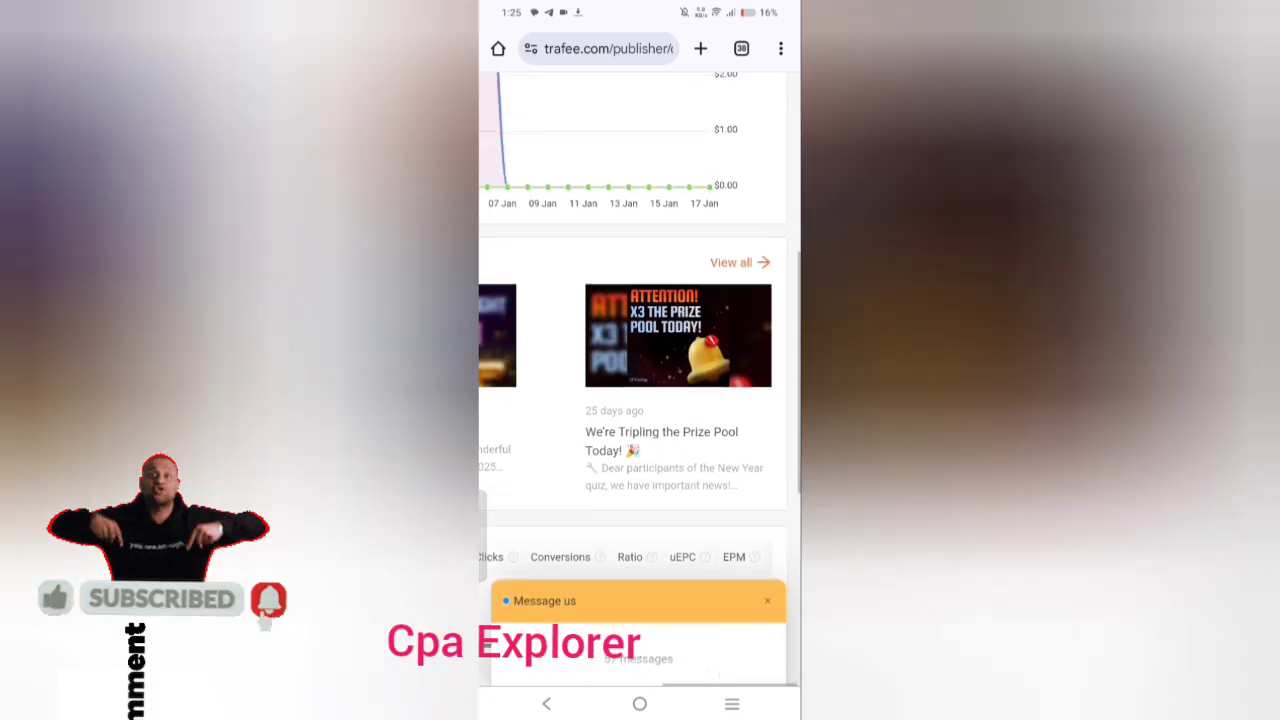
{"action": "scroll", "coordinate": [638, 300], "scroll_direction": "down", "scroll_amount": 4}
{"action": "scroll", "coordinate": [708, 520], "scroll_direction": "down", "scroll_amount": 1}
{"action": "scroll", "coordinate": [711, 510], "scroll_direction": "up", "scroll_amount": 2}
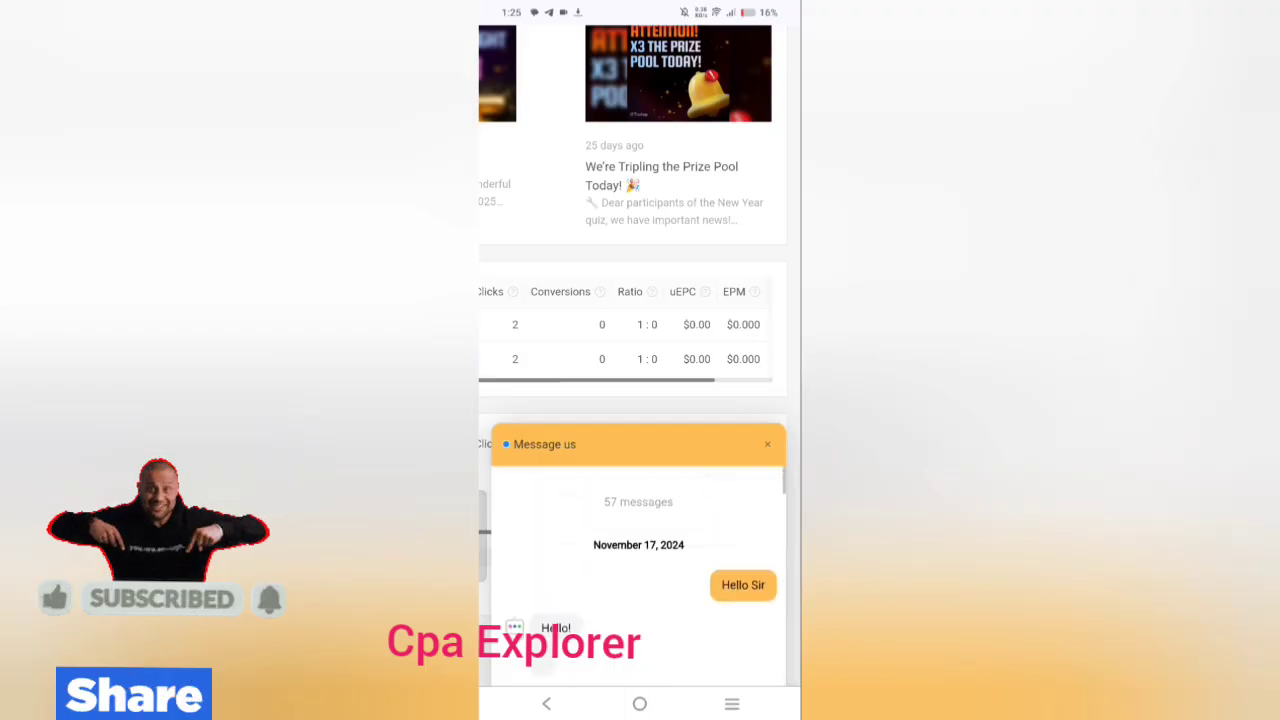
Read the opening of the November 17, 2024 support chat, covering the questions and answers on traffic type and verticals.
{"action": "scroll", "coordinate": [735, 430], "scroll_direction": "down", "scroll_amount": 2}
{"action": "scroll", "coordinate": [638, 480], "scroll_direction": "down", "scroll_amount": 2}
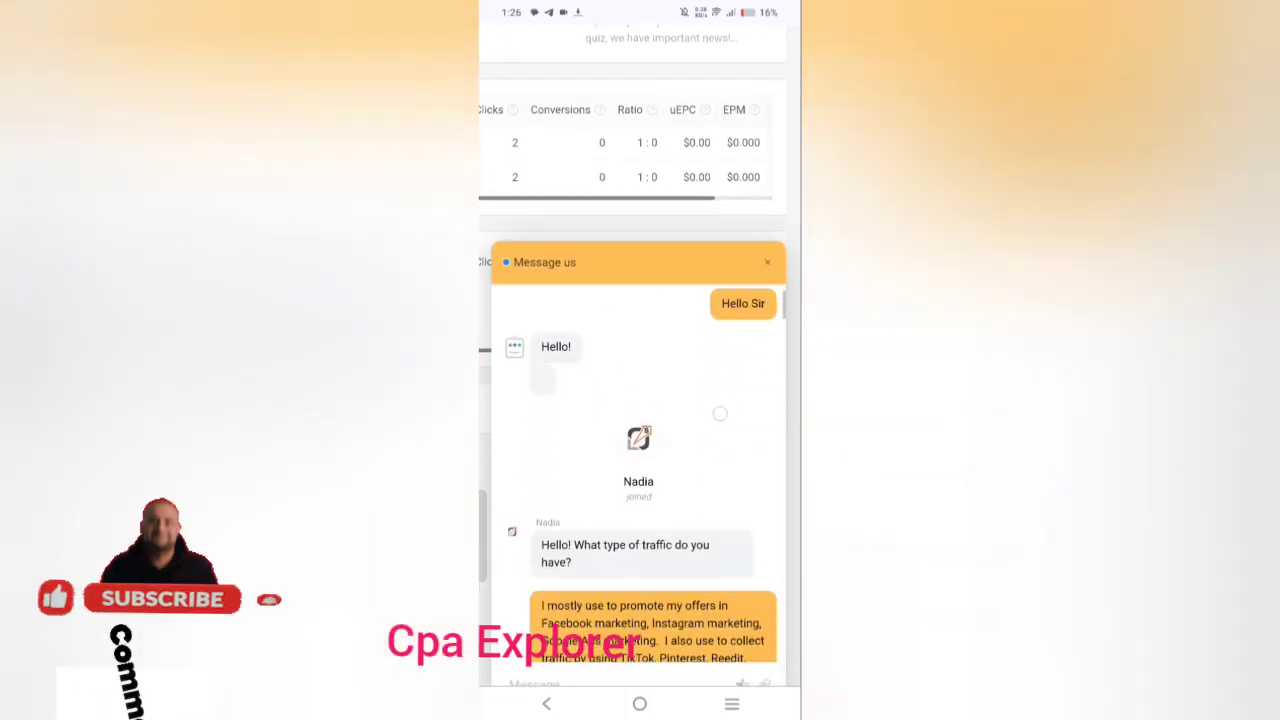
{"action": "scroll", "coordinate": [638, 480], "scroll_direction": "down", "scroll_amount": 3}
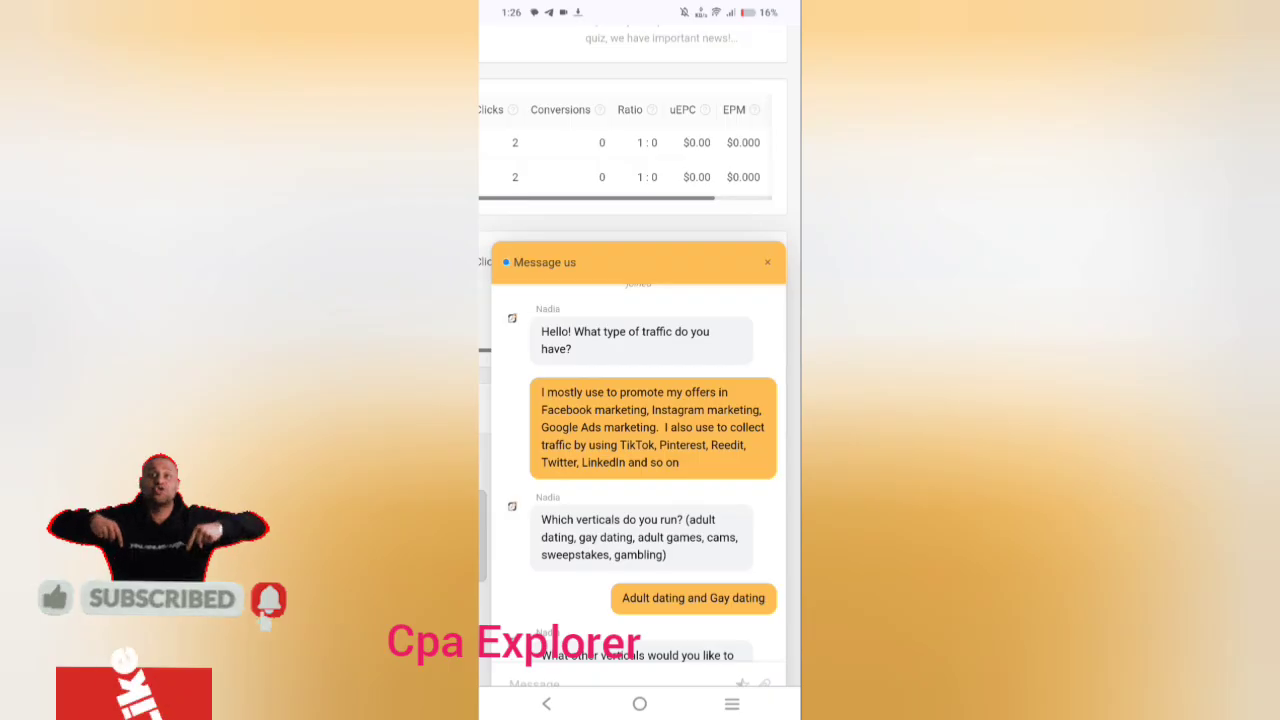
{"action": "scroll", "coordinate": [638, 480], "scroll_direction": "down", "scroll_amount": 1}
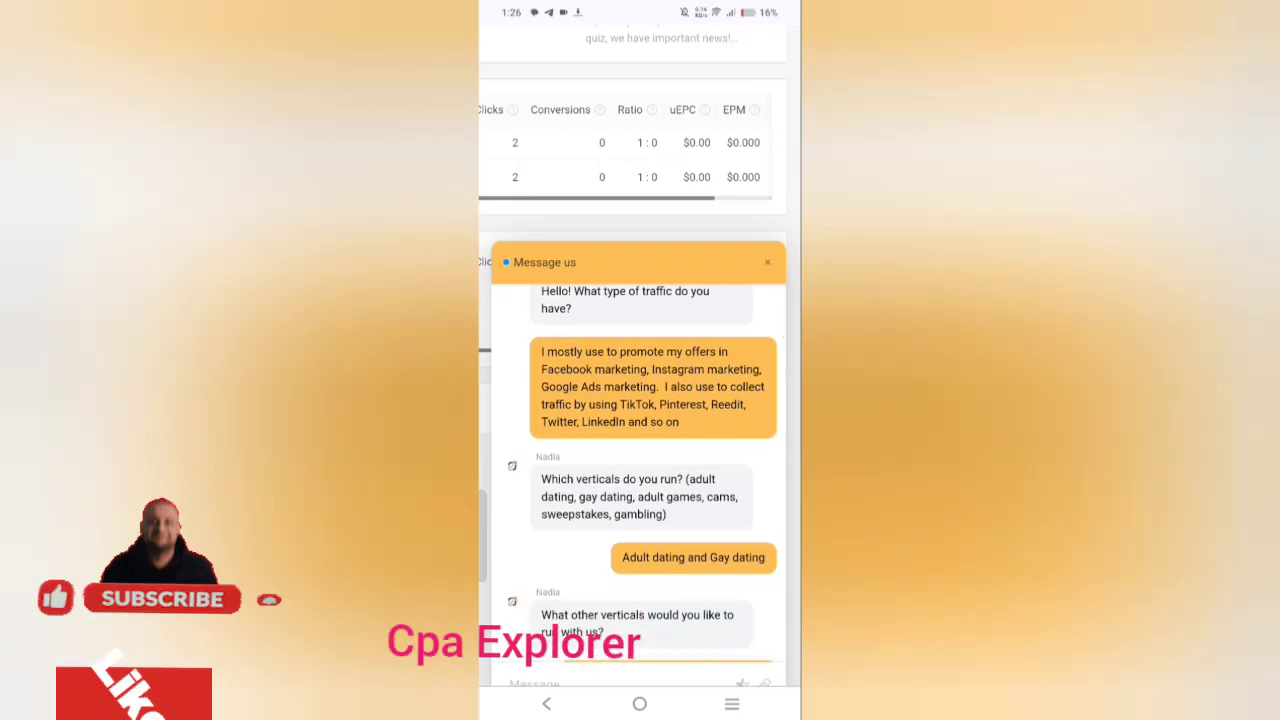
{"action": "scroll", "coordinate": [702, 444], "scroll_direction": "down", "scroll_amount": 2}
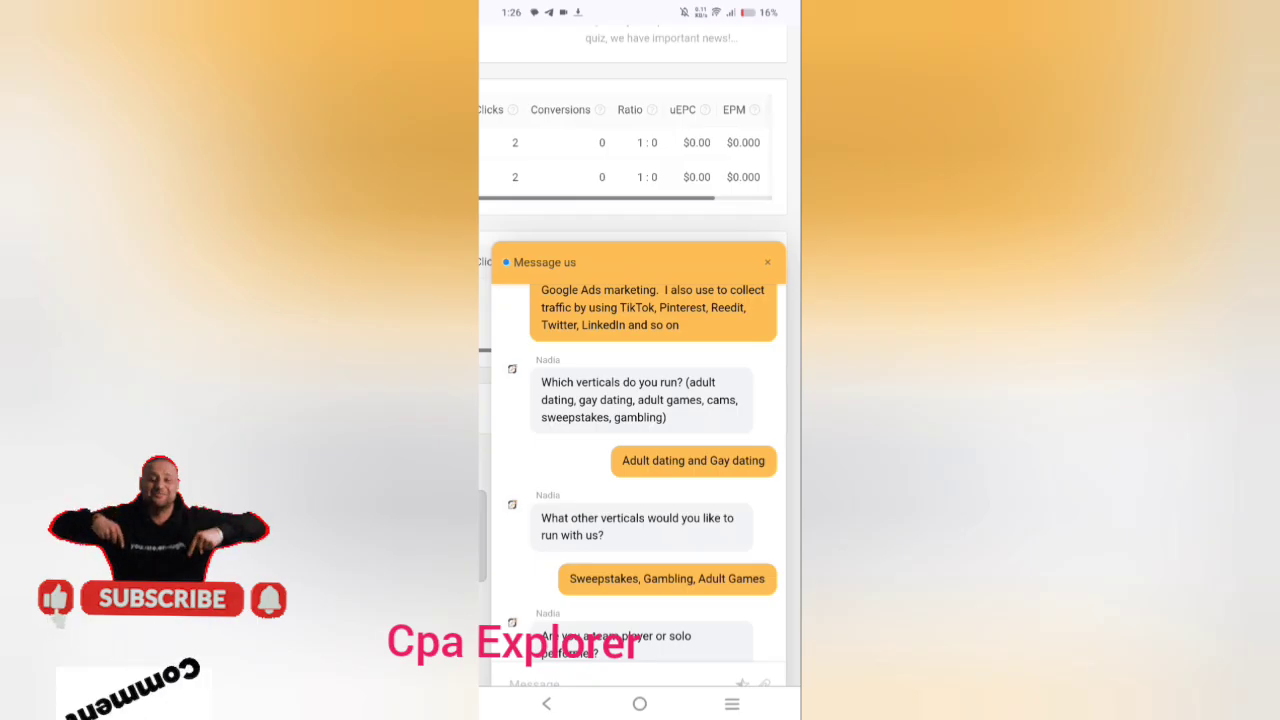
{"action": "scroll", "coordinate": [638, 470], "scroll_direction": "down", "scroll_amount": 1}
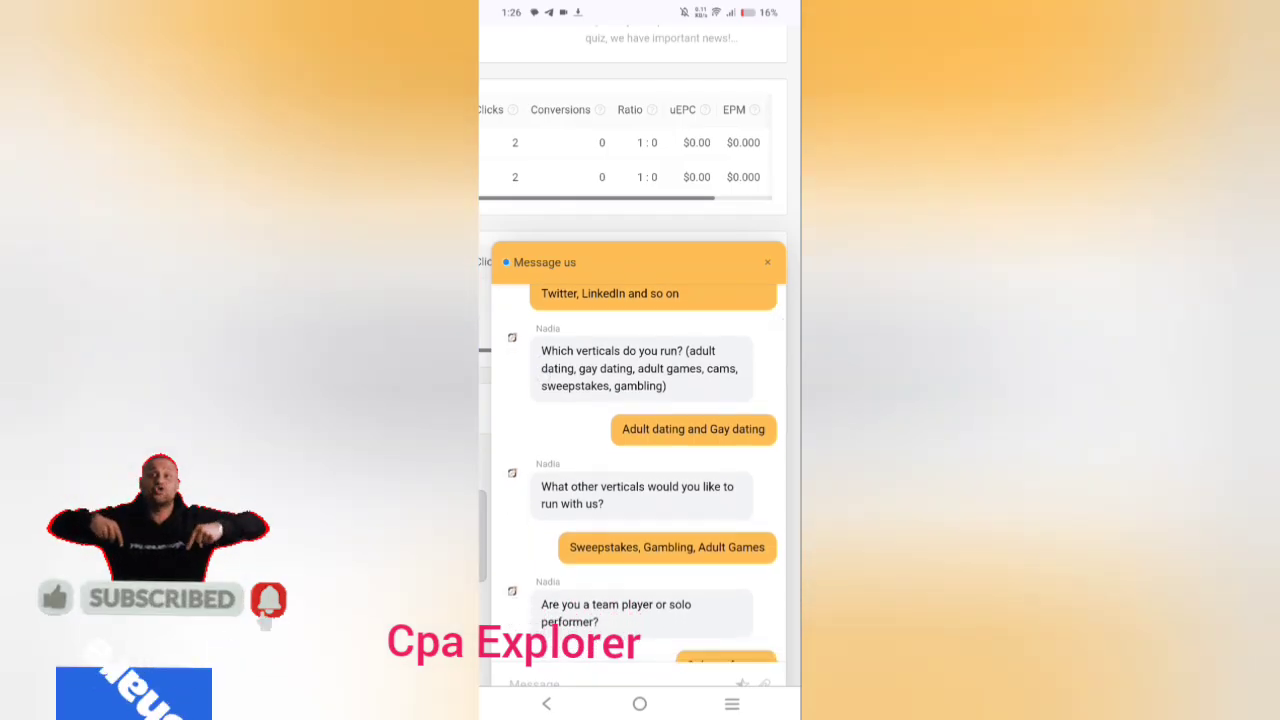
Read the chat answers about working solo or in a team, industry experience, monthly earnings and how the network was found.
{"action": "scroll", "coordinate": [638, 470], "scroll_direction": "down", "scroll_amount": 2}
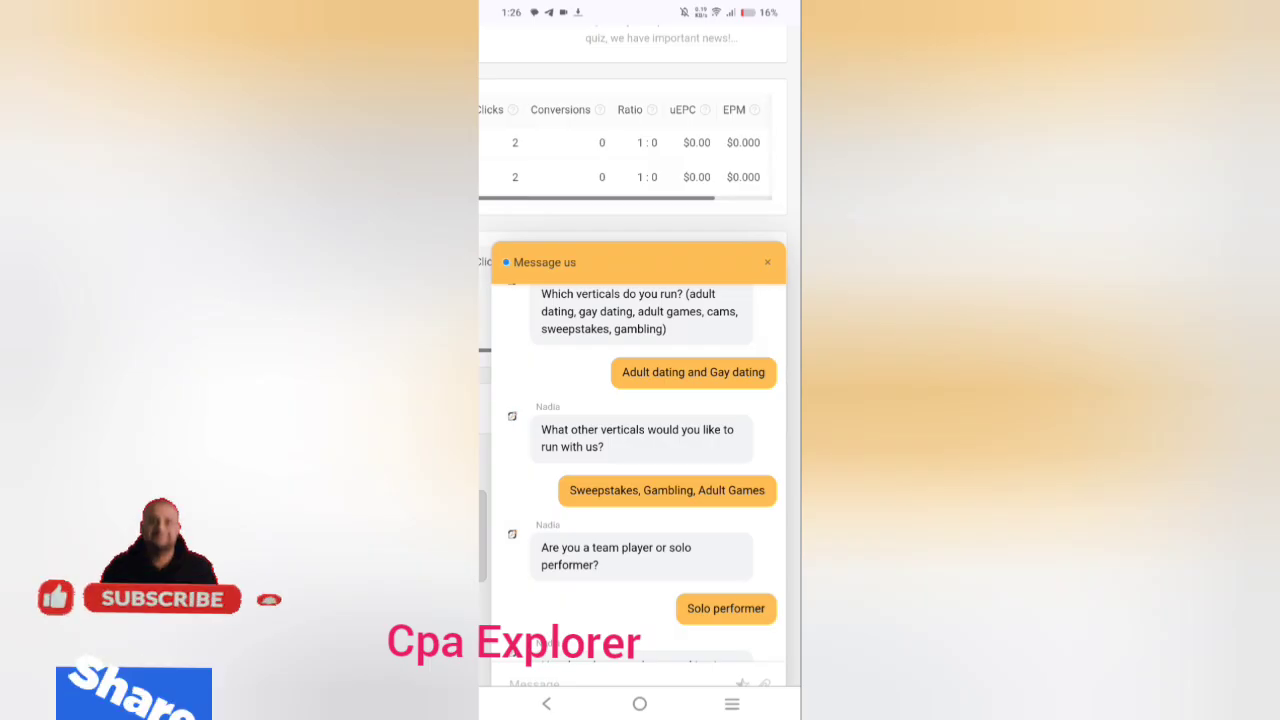
{"action": "scroll", "coordinate": [638, 470], "scroll_direction": "down", "scroll_amount": 1}
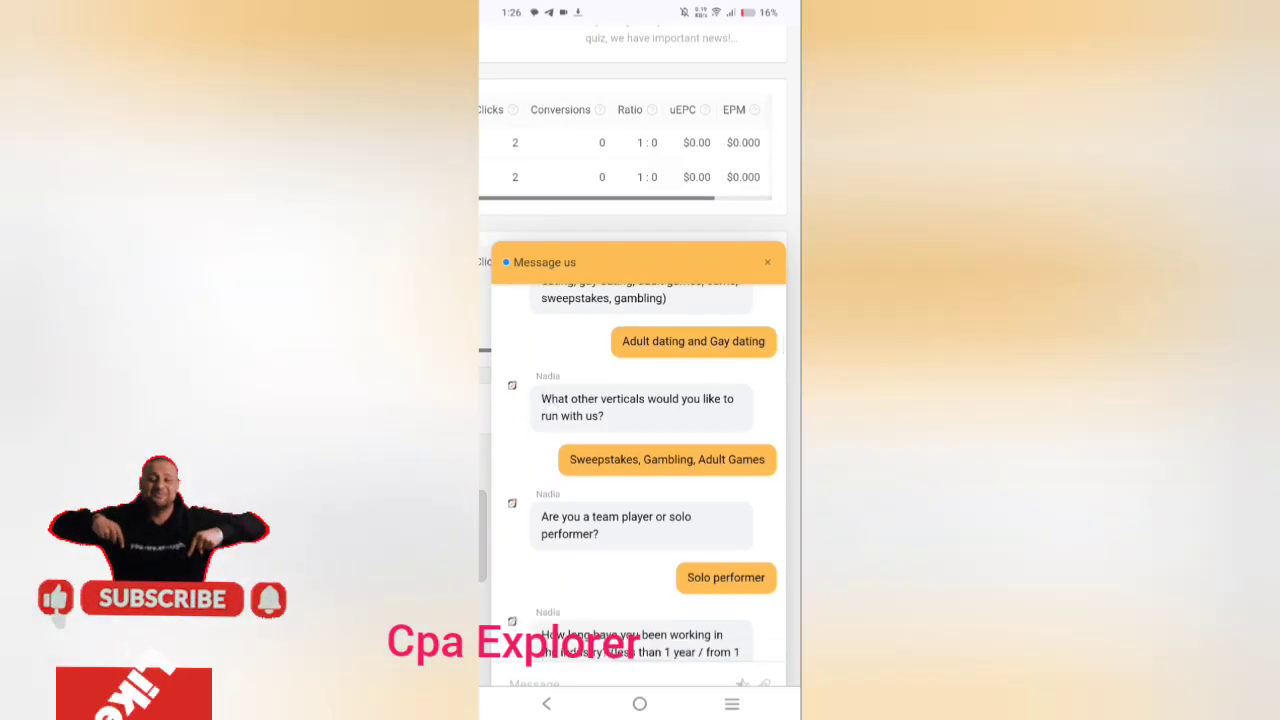
{"action": "scroll", "coordinate": [638, 470], "scroll_direction": "down", "scroll_amount": 2}
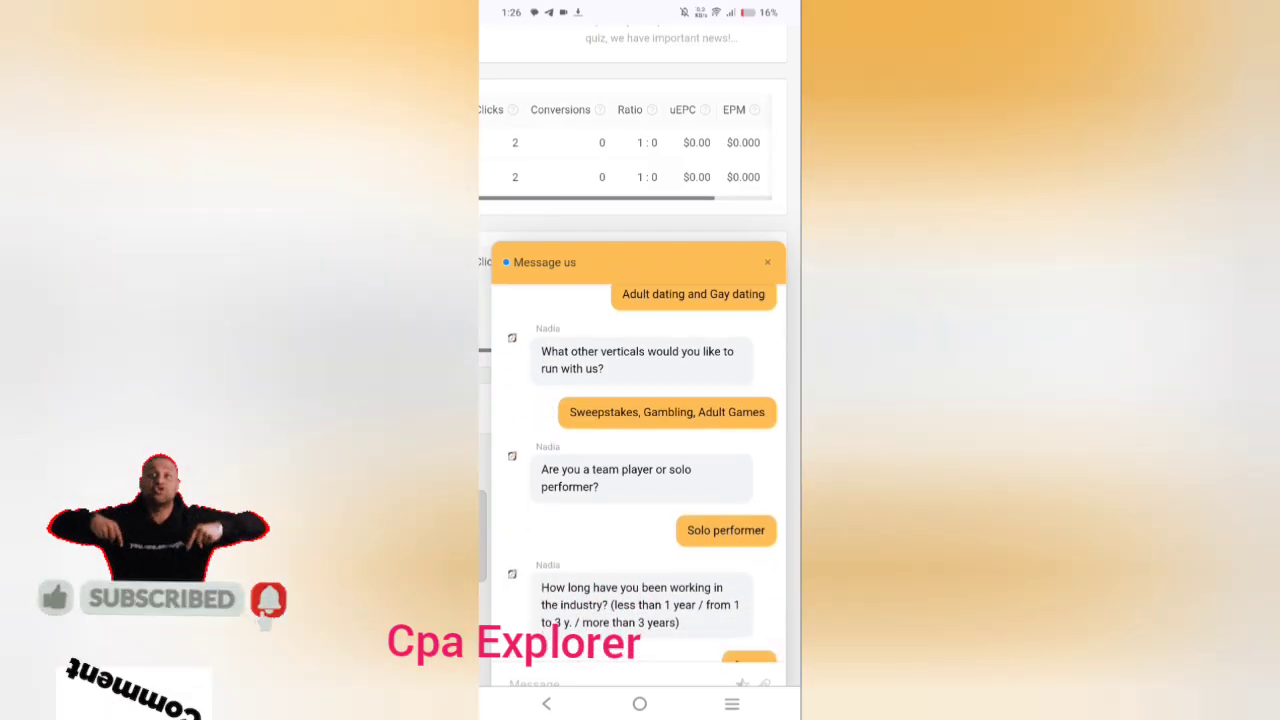
{"action": "scroll", "coordinate": [549, 424], "scroll_direction": "down", "scroll_amount": 2}
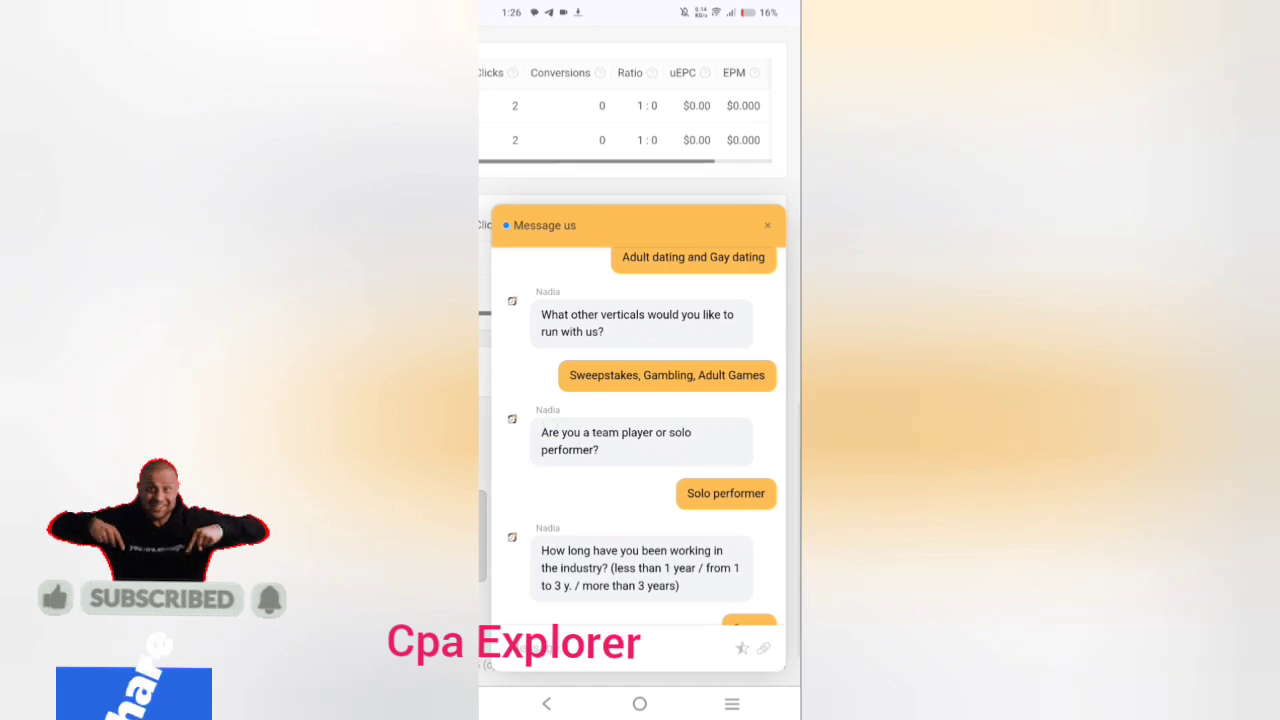
{"action": "scroll", "coordinate": [549, 394], "scroll_direction": "down", "scroll_amount": 2}
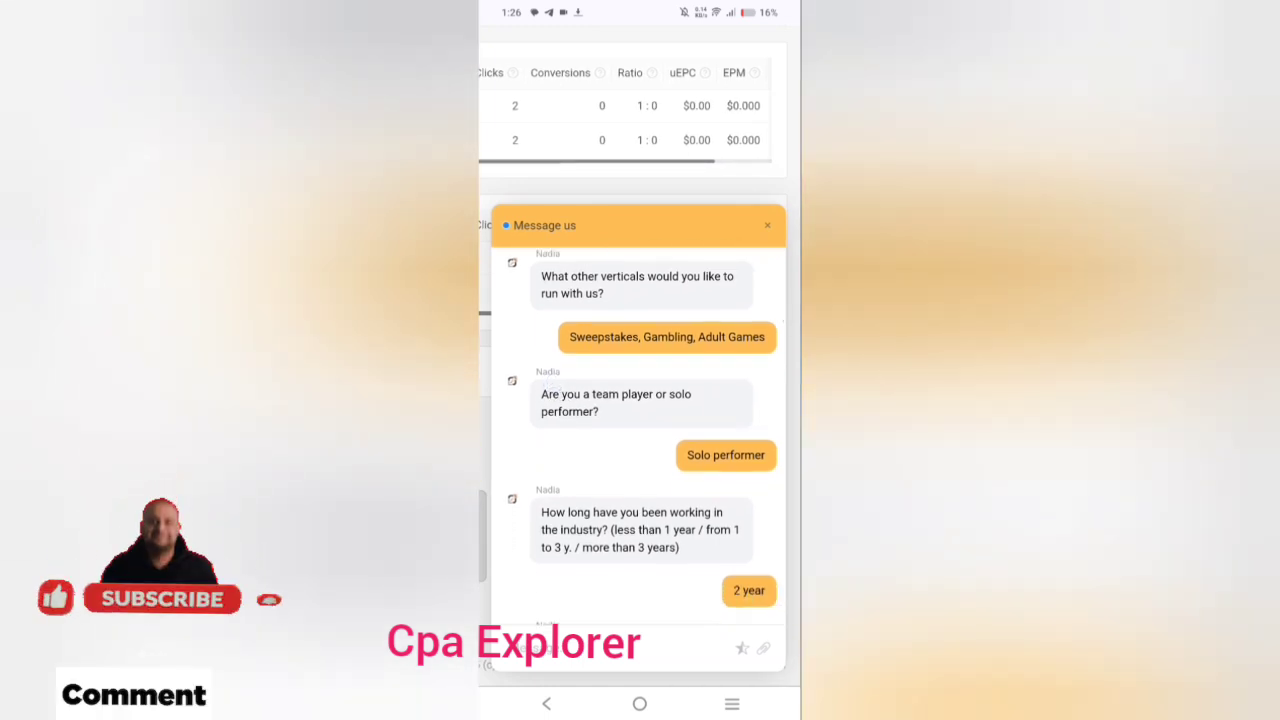
{"action": "scroll", "coordinate": [552, 456], "scroll_direction": "down", "scroll_amount": 2}
{"action": "scroll", "coordinate": [556, 387], "scroll_direction": "down", "scroll_amount": 2}
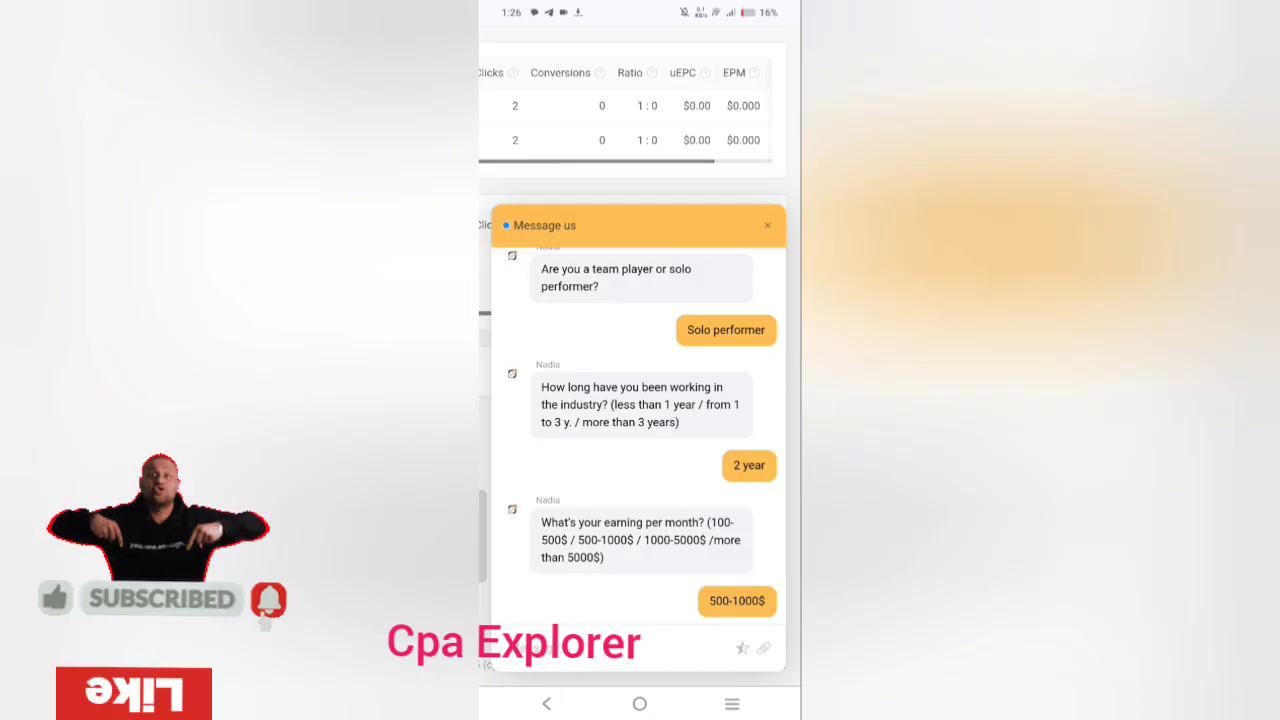
{"action": "scroll", "coordinate": [568, 372], "scroll_direction": "down", "scroll_amount": 2}
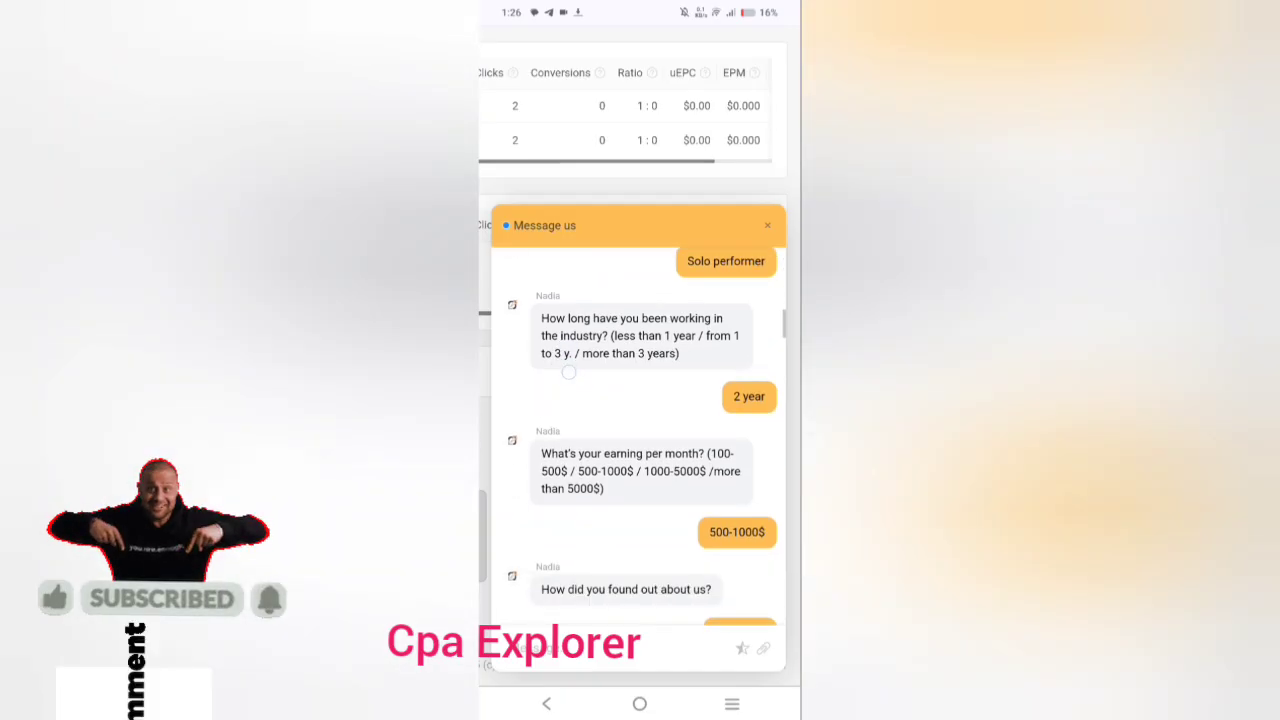
{"action": "scroll", "coordinate": [638, 440], "scroll_direction": "down", "scroll_amount": 2}
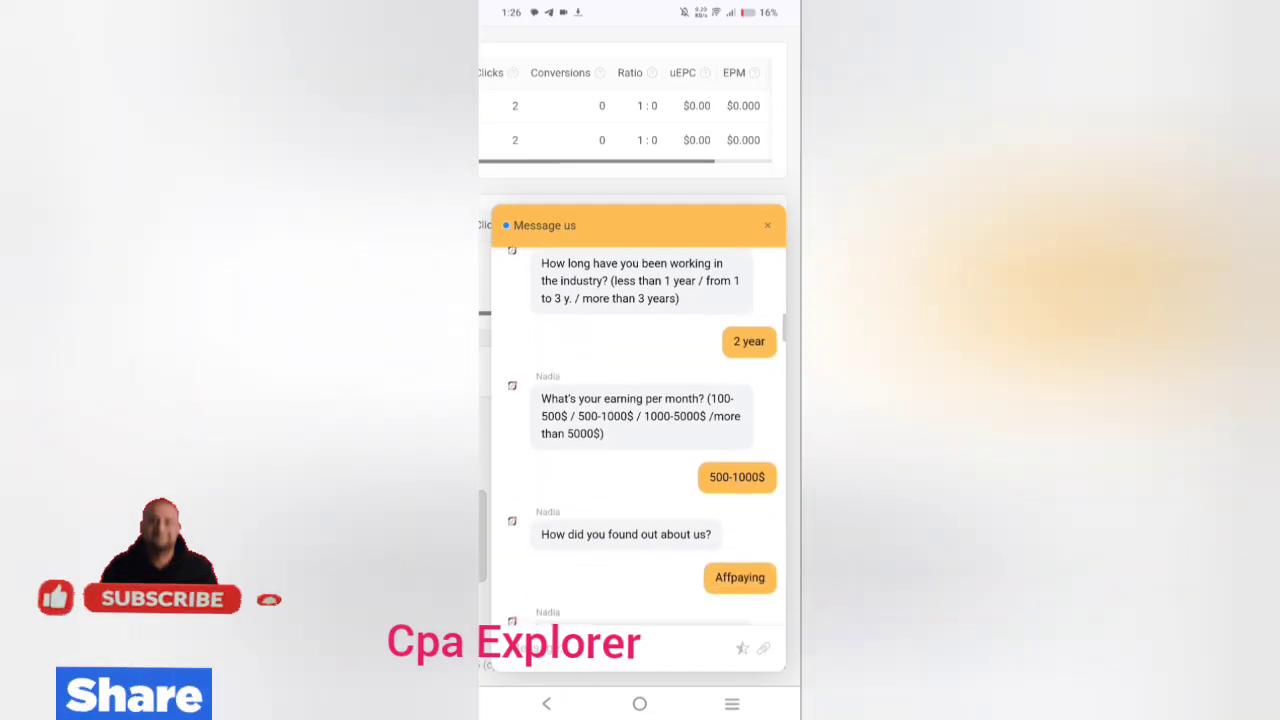
Review the support agent's request for a statistics screenshot from another network and the screenshot sent in reply.
{"action": "scroll", "coordinate": [534, 428], "scroll_direction": "down", "scroll_amount": 2}
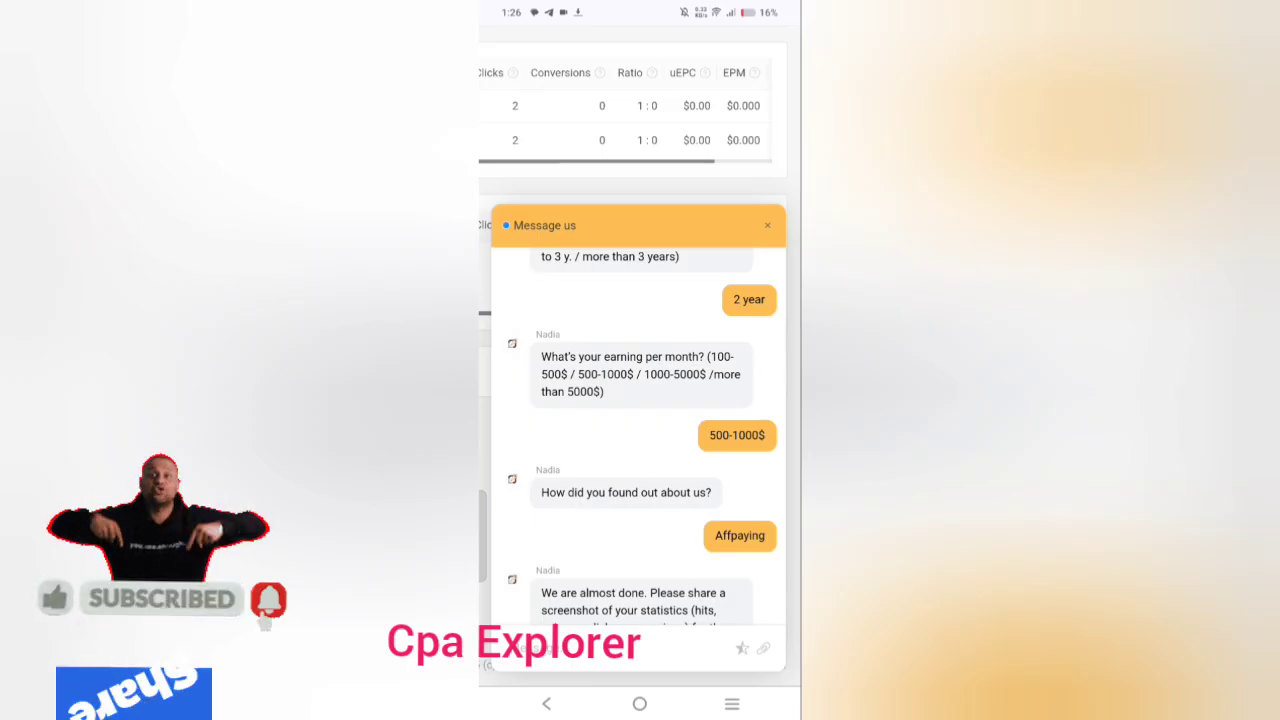
{"action": "scroll", "coordinate": [571, 375], "scroll_direction": "down", "scroll_amount": 2}
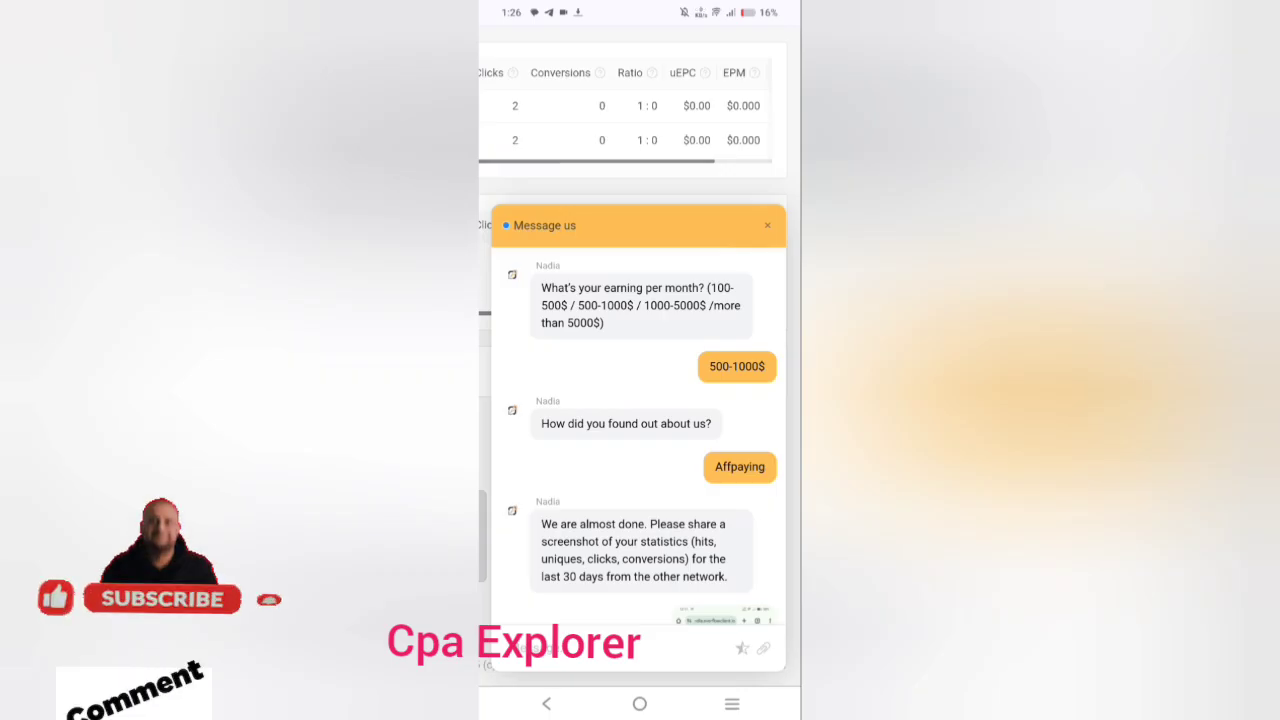
{"action": "scroll", "coordinate": [568, 368], "scroll_direction": "down", "scroll_amount": 2}
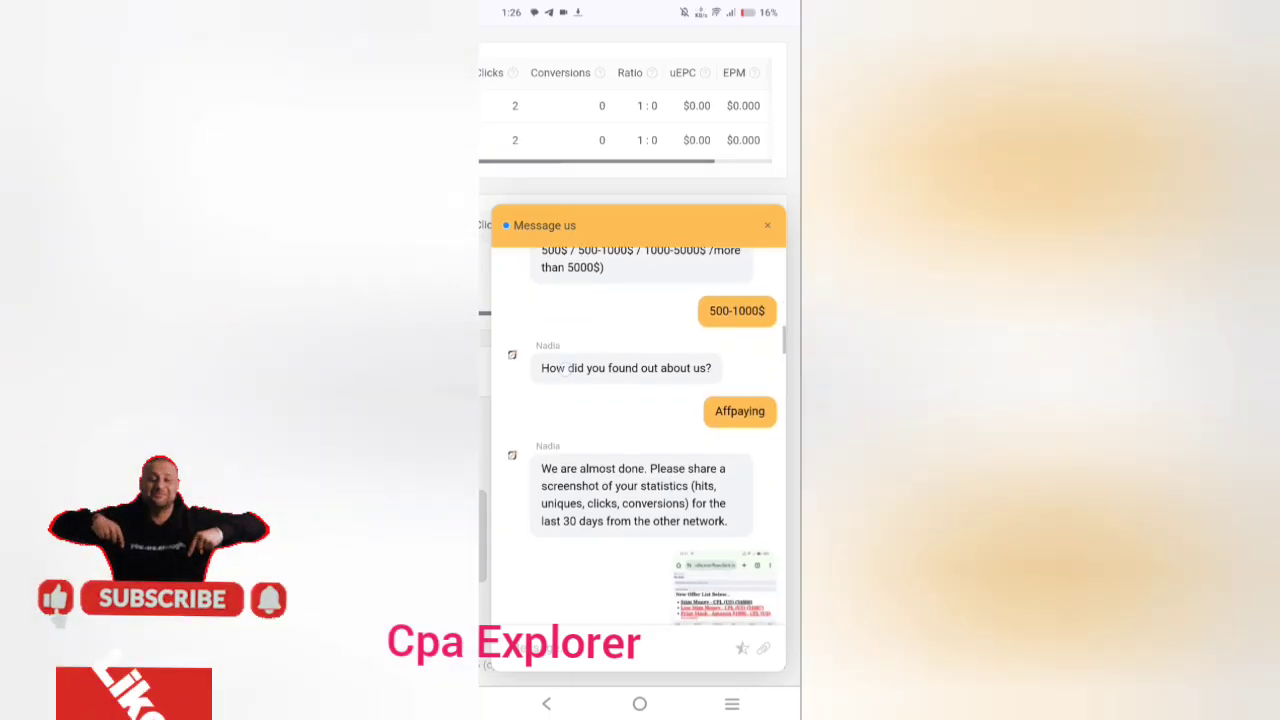
{"action": "scroll", "coordinate": [571, 374], "scroll_direction": "down", "scroll_amount": 2}
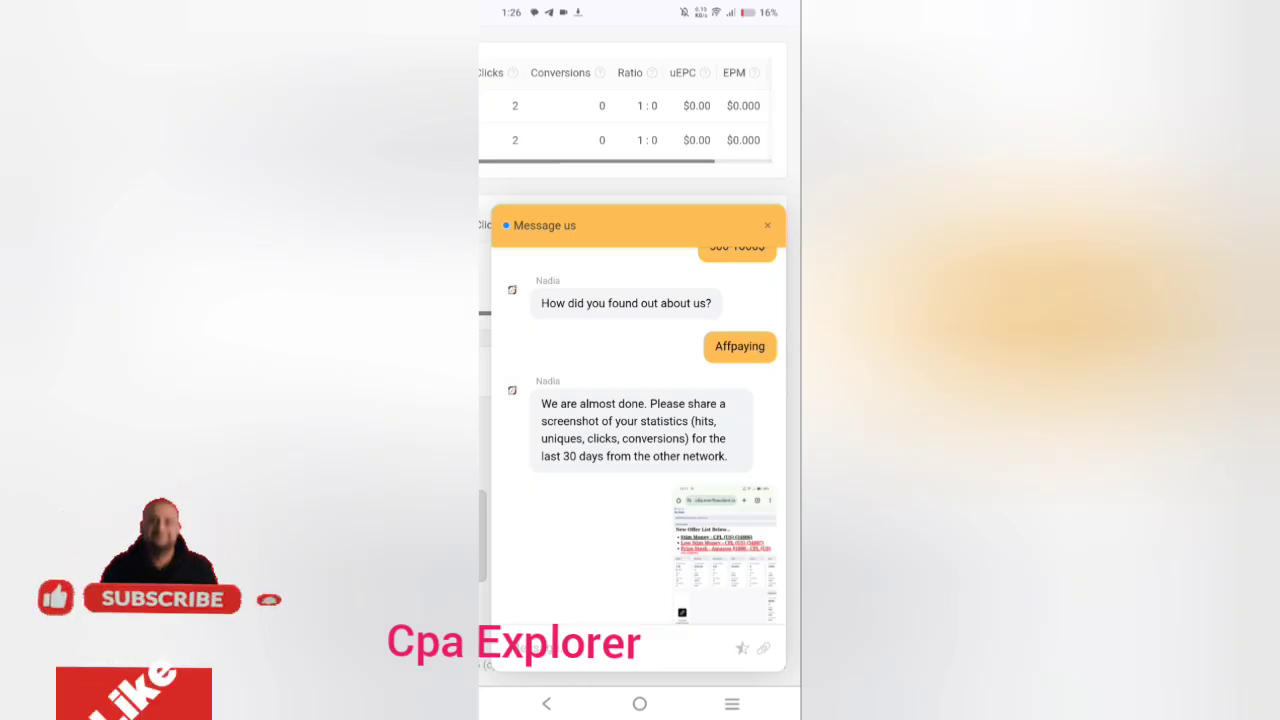
{"action": "scroll", "coordinate": [568, 400], "scroll_direction": "down", "scroll_amount": 3}
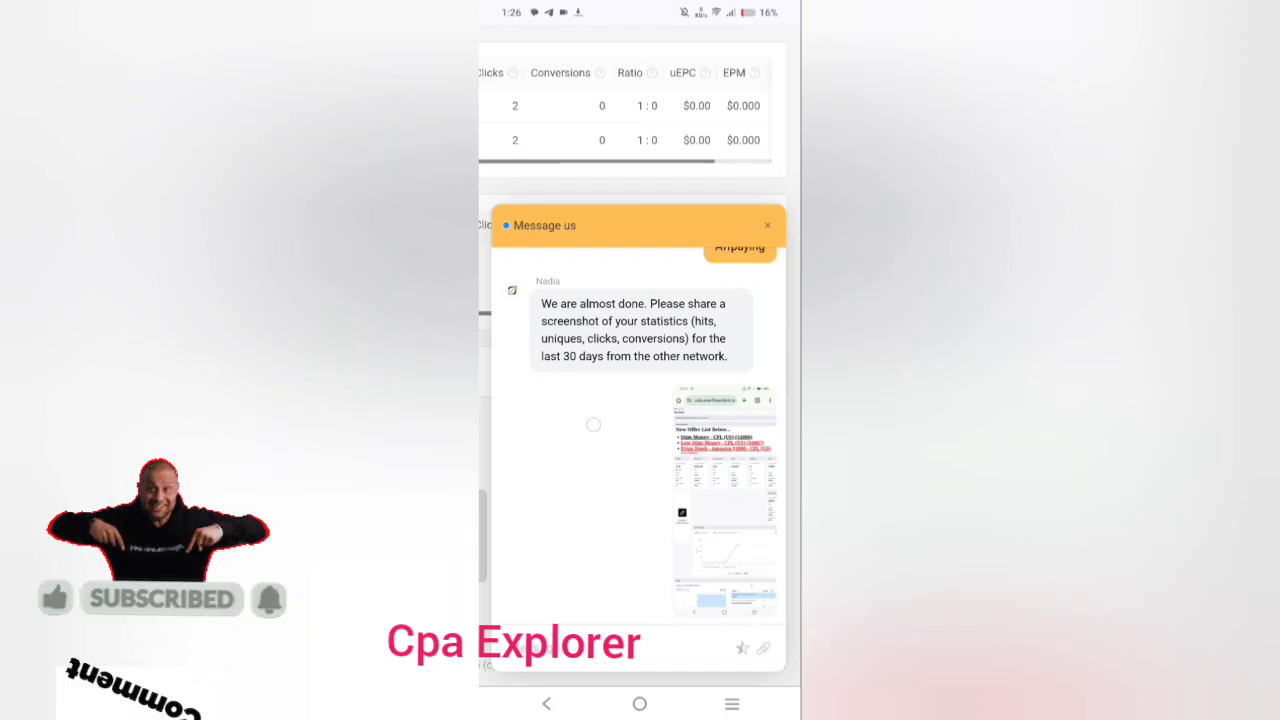
{"action": "scroll", "coordinate": [593, 424], "scroll_direction": "down", "scroll_amount": 1}
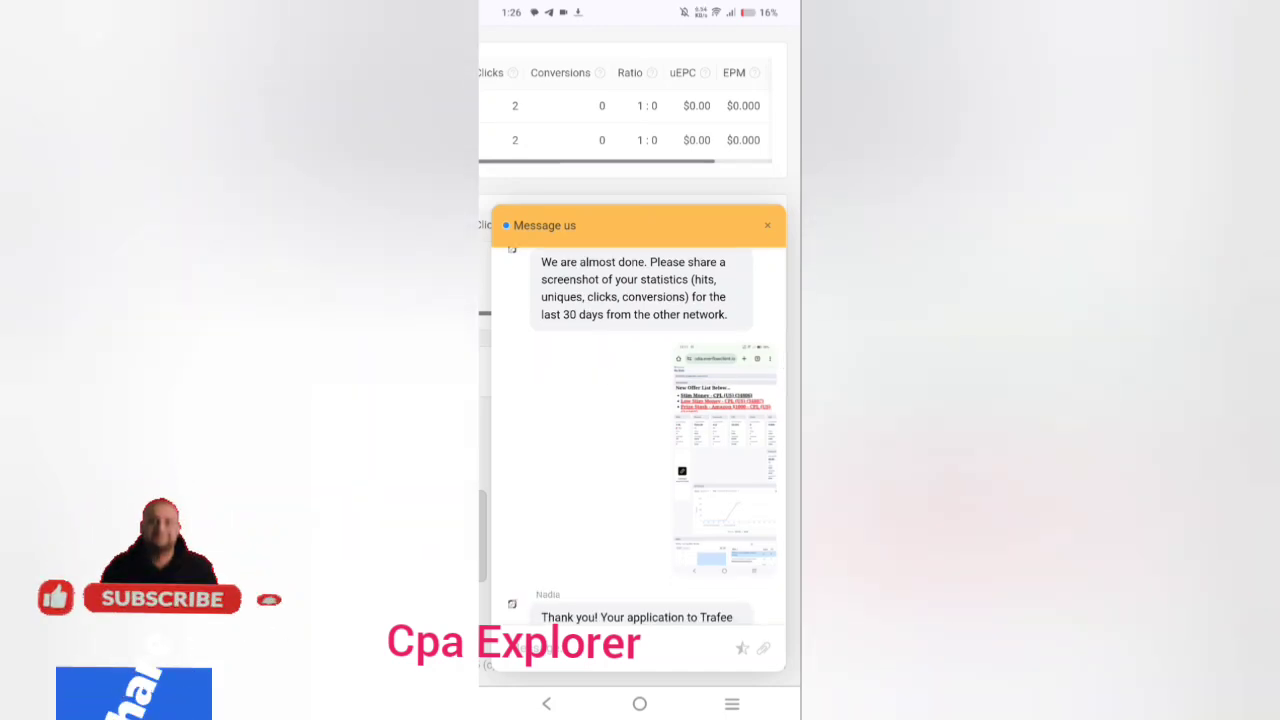
{"action": "scroll", "coordinate": [570, 340], "scroll_direction": "down", "scroll_amount": 5}
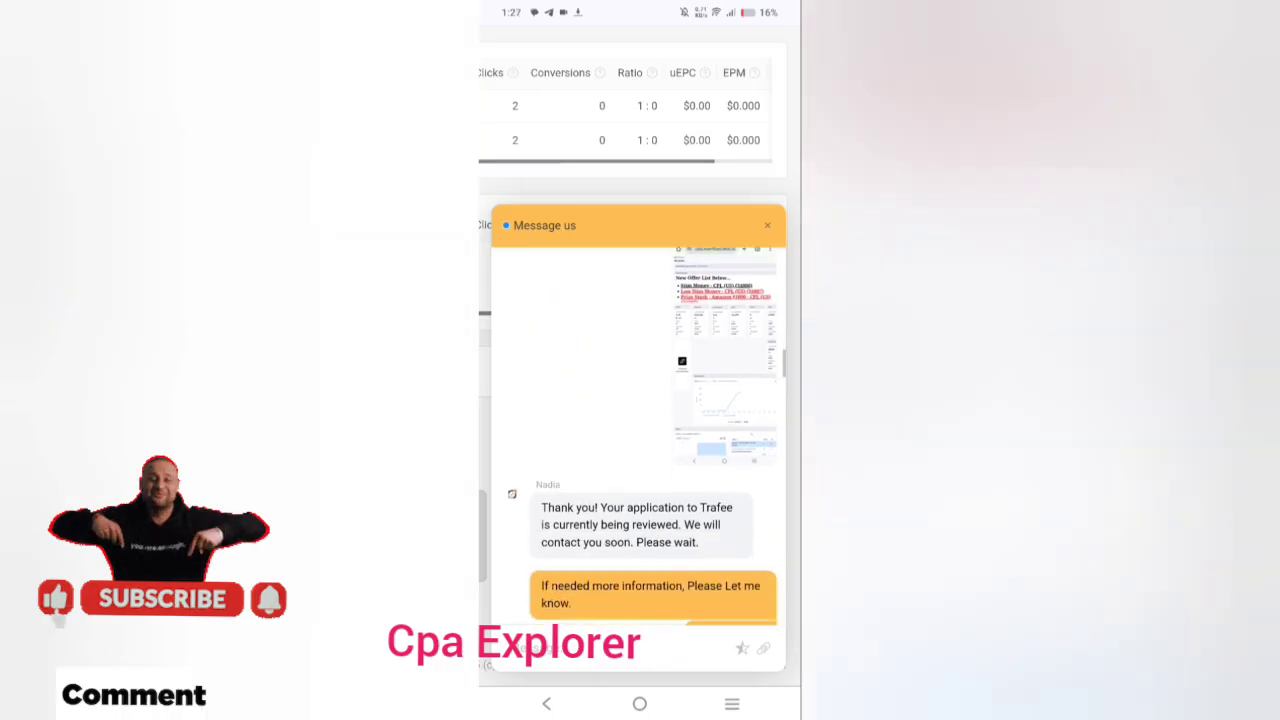
Read the application review reply and the follow-up messages asking for account activation, up to those of November 18, 2024.
{"action": "scroll", "coordinate": [570, 321], "scroll_direction": "down", "scroll_amount": 1}
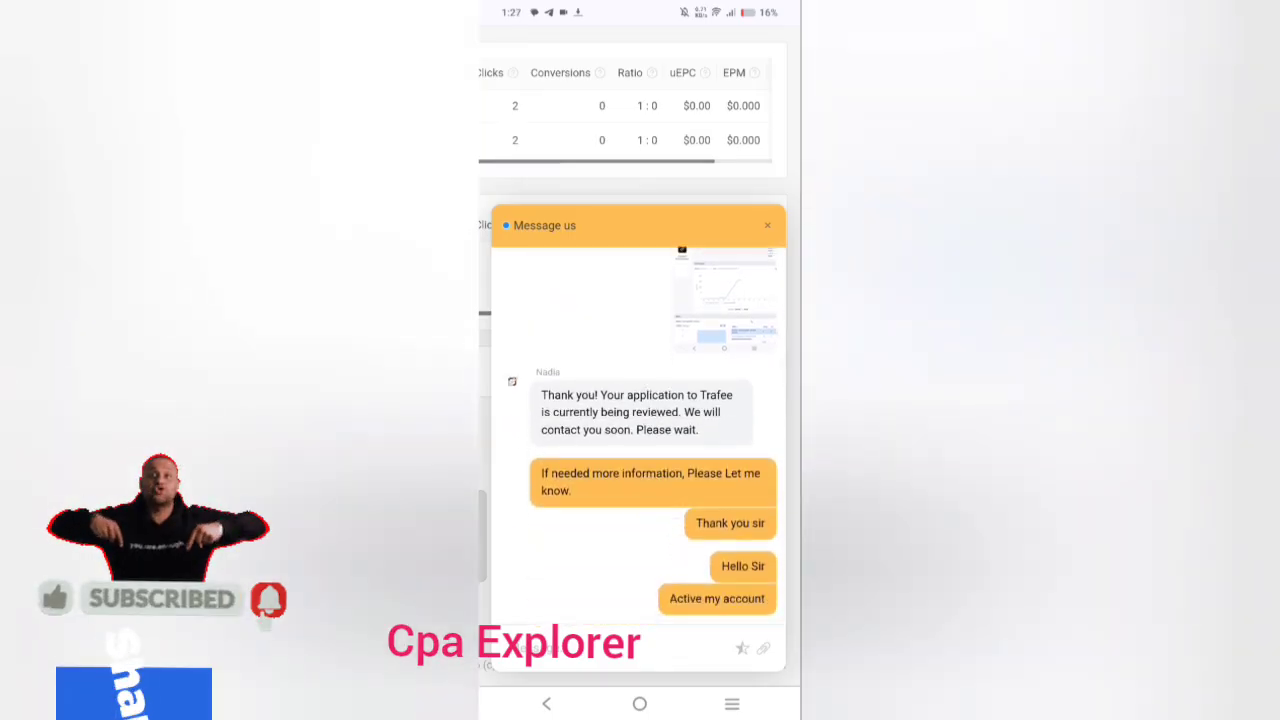
{"action": "scroll", "coordinate": [638, 430], "scroll_direction": "down", "scroll_amount": 1}
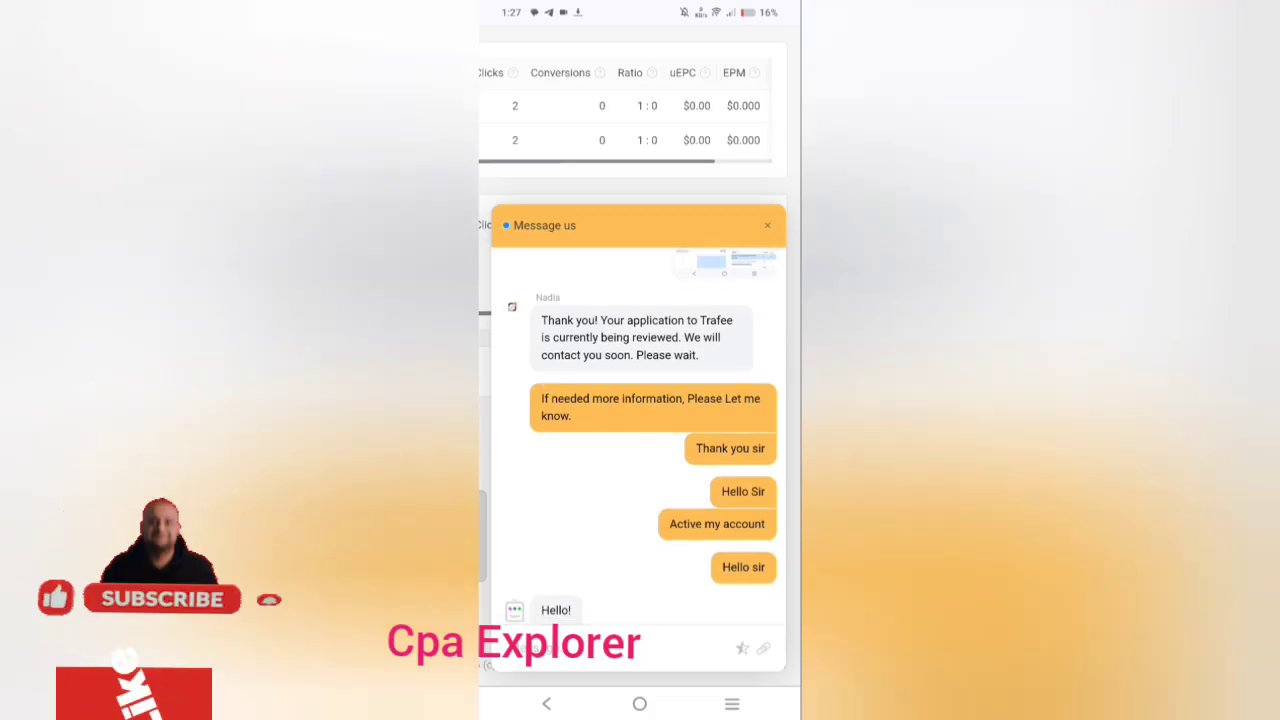
{"action": "scroll", "coordinate": [556, 390], "scroll_direction": "down", "scroll_amount": 3}
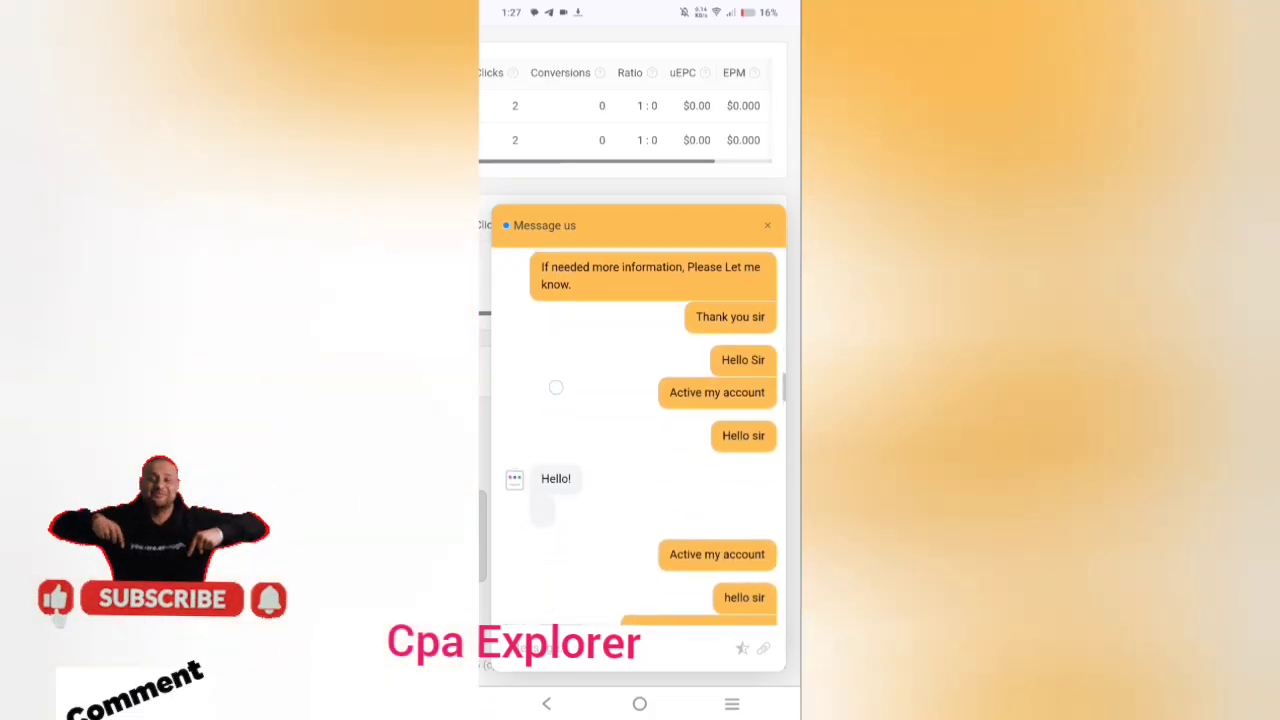
{"action": "scroll", "coordinate": [560, 334], "scroll_direction": "up", "scroll_amount": 2}
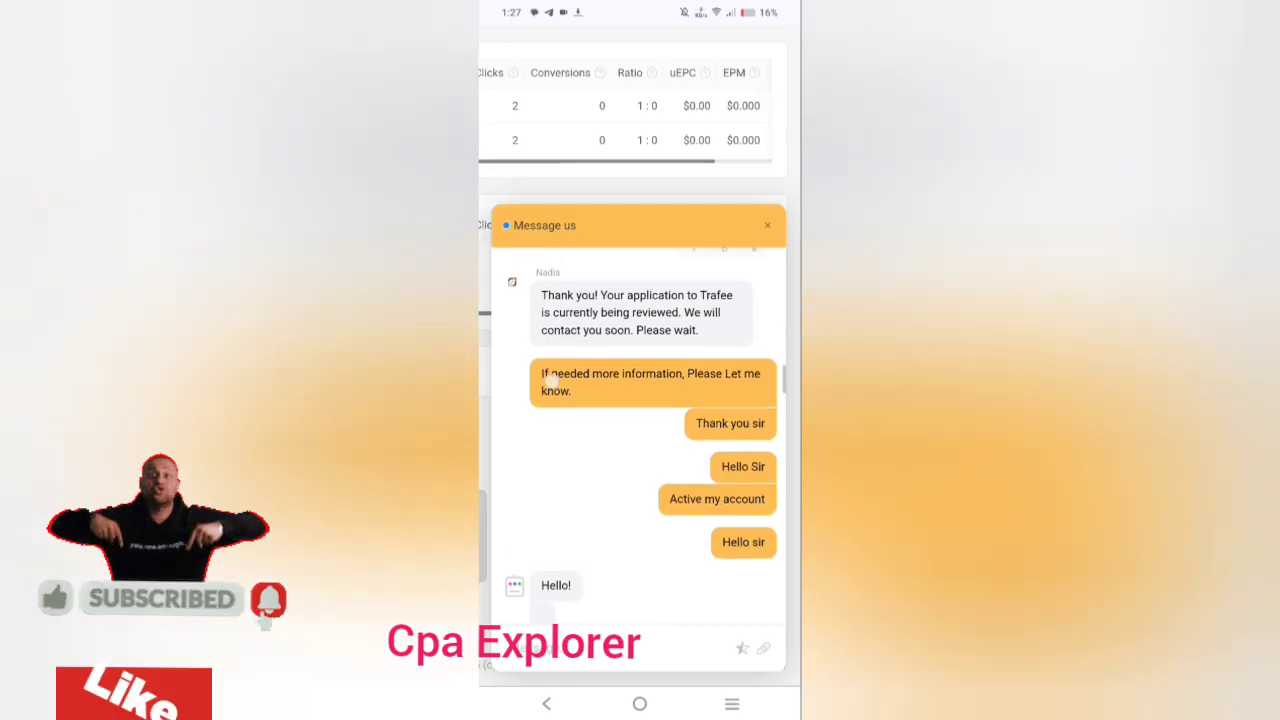
{"action": "scroll", "coordinate": [633, 430], "scroll_direction": "down", "scroll_amount": 1}
{"action": "scroll", "coordinate": [569, 383], "scroll_direction": "down", "scroll_amount": 4}
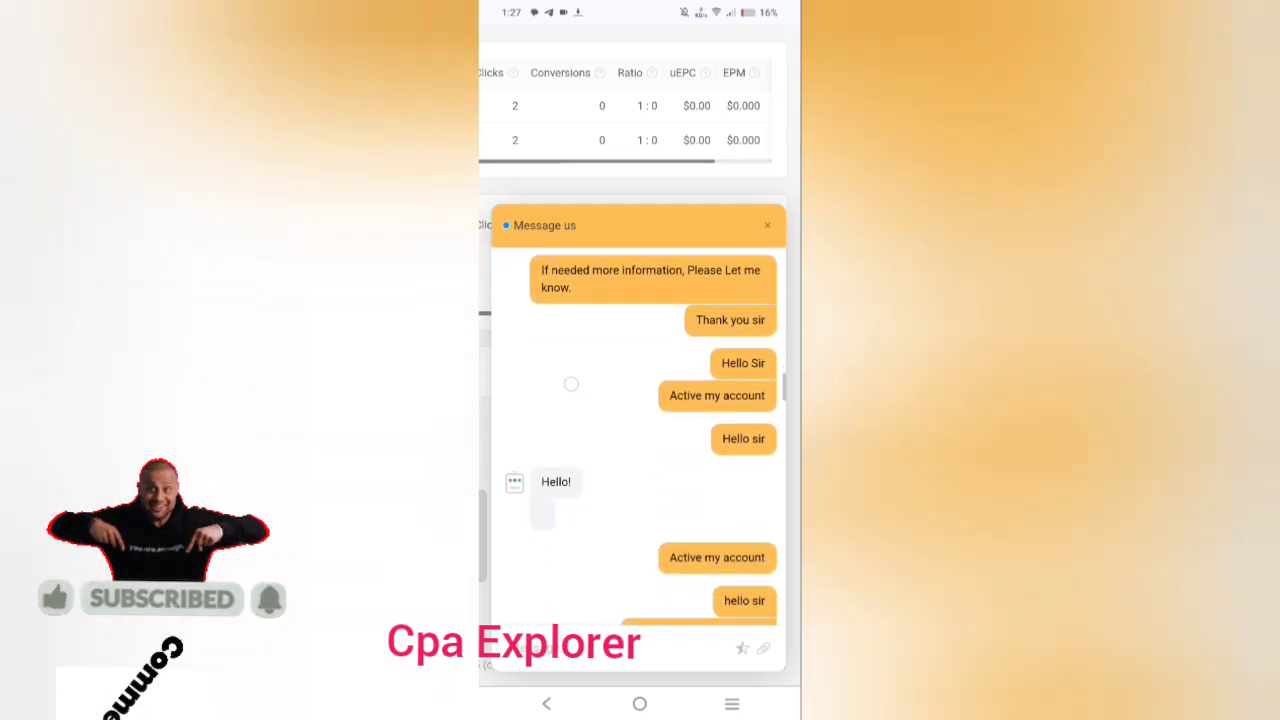
{"action": "scroll", "coordinate": [551, 443], "scroll_direction": "down", "scroll_amount": 2}
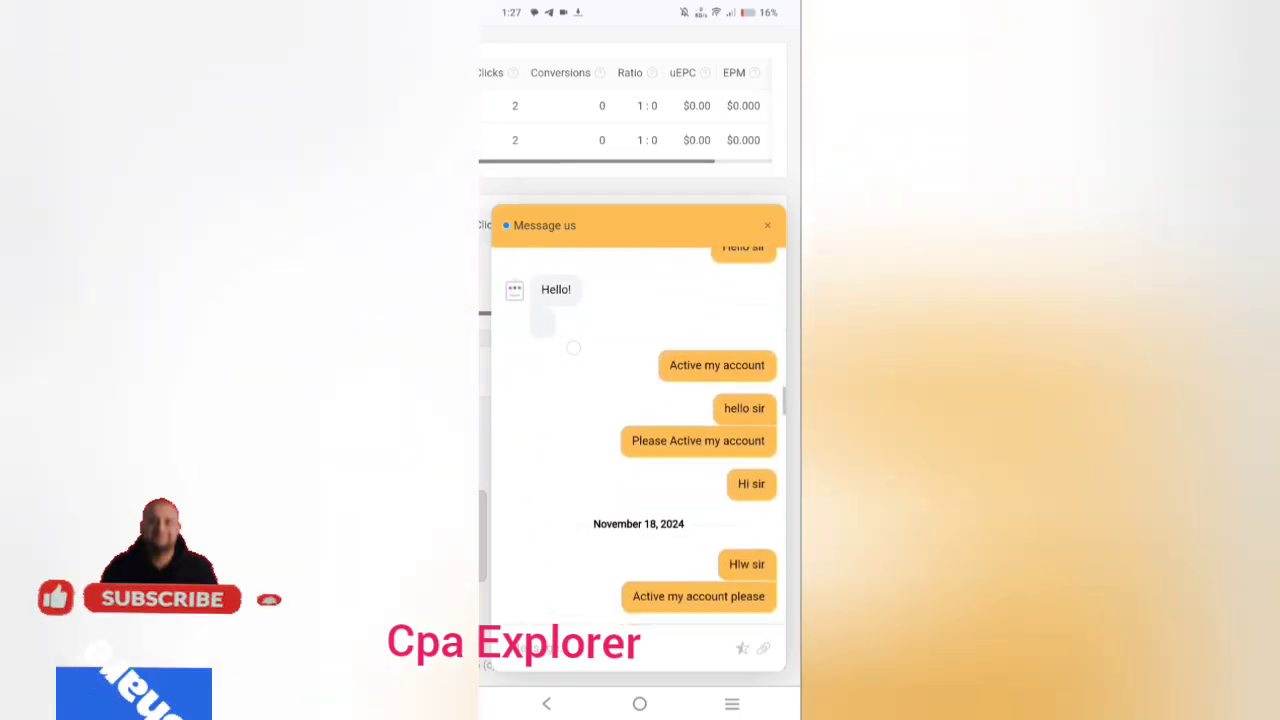
{"action": "scroll", "coordinate": [585, 418], "scroll_direction": "down", "scroll_amount": 4}
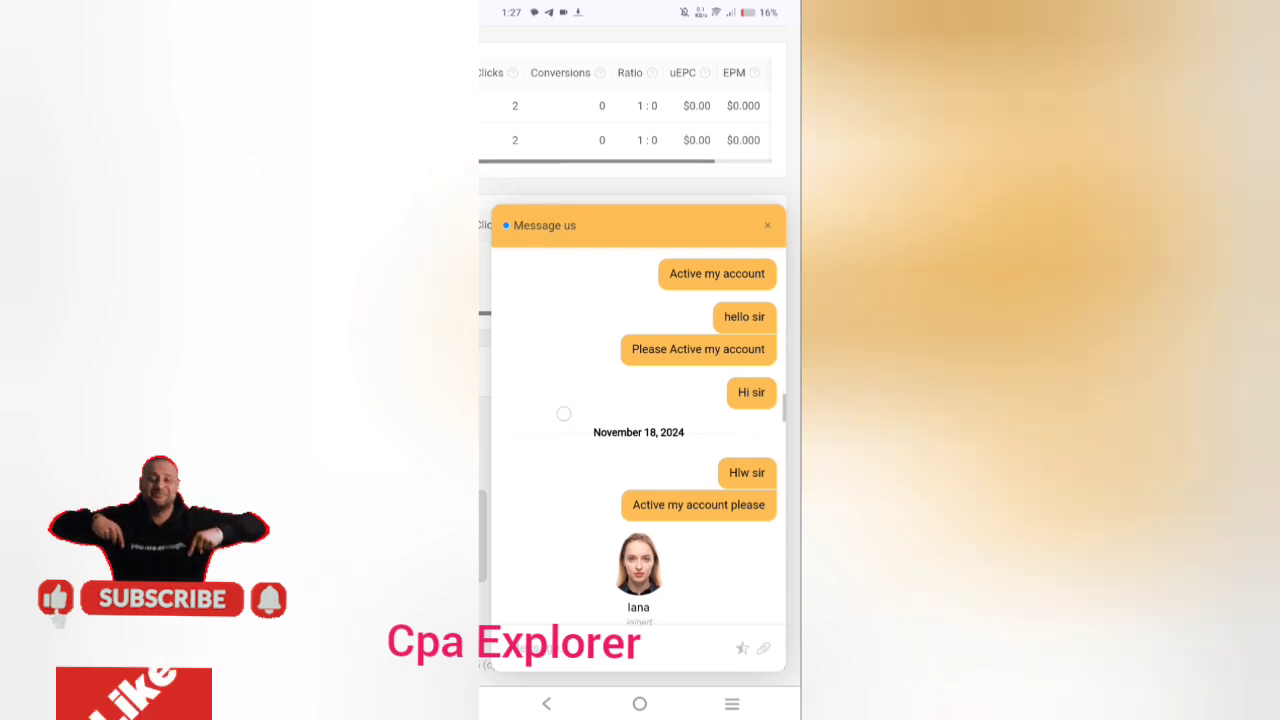
{"action": "scroll", "coordinate": [585, 418], "scroll_direction": "up", "scroll_amount": 5}
{"action": "scroll", "coordinate": [566, 335], "scroll_direction": "down", "scroll_amount": 4}
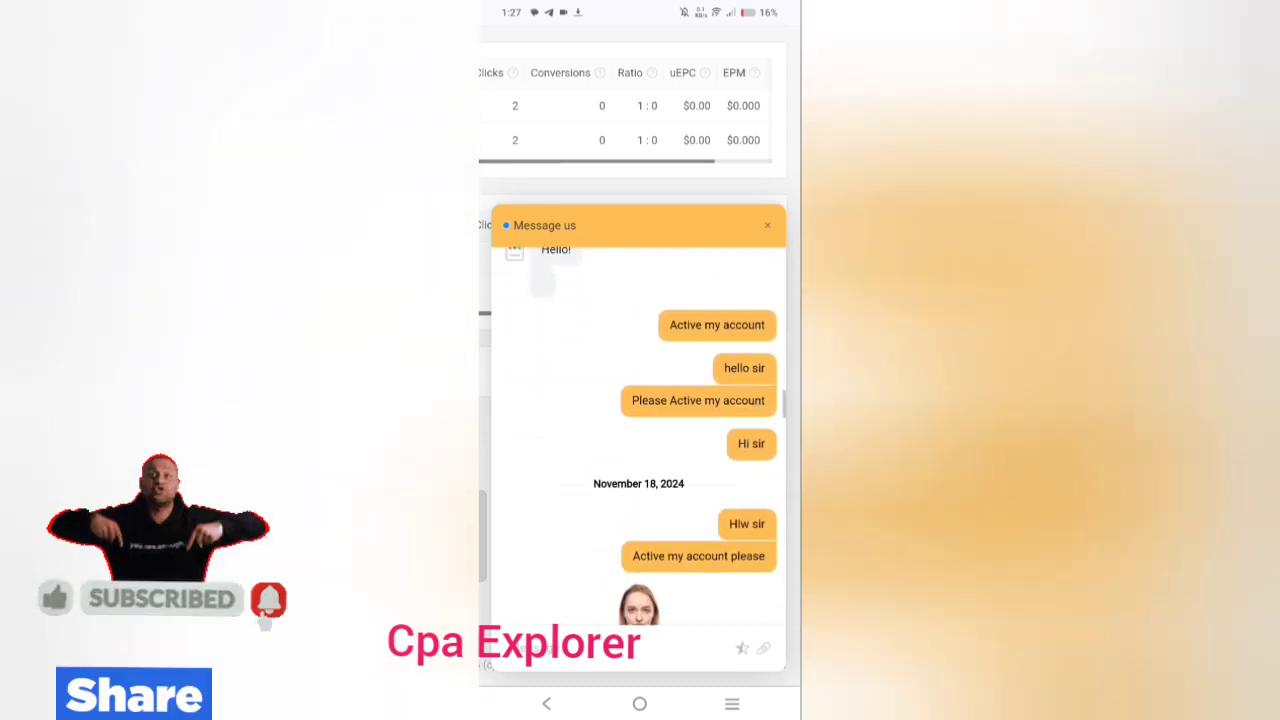
Read the support agent's request for statistics covering the last 30 days, up to the start of the November 19, 2024 messages.
{"action": "scroll", "coordinate": [566, 322], "scroll_direction": "down", "scroll_amount": 5}
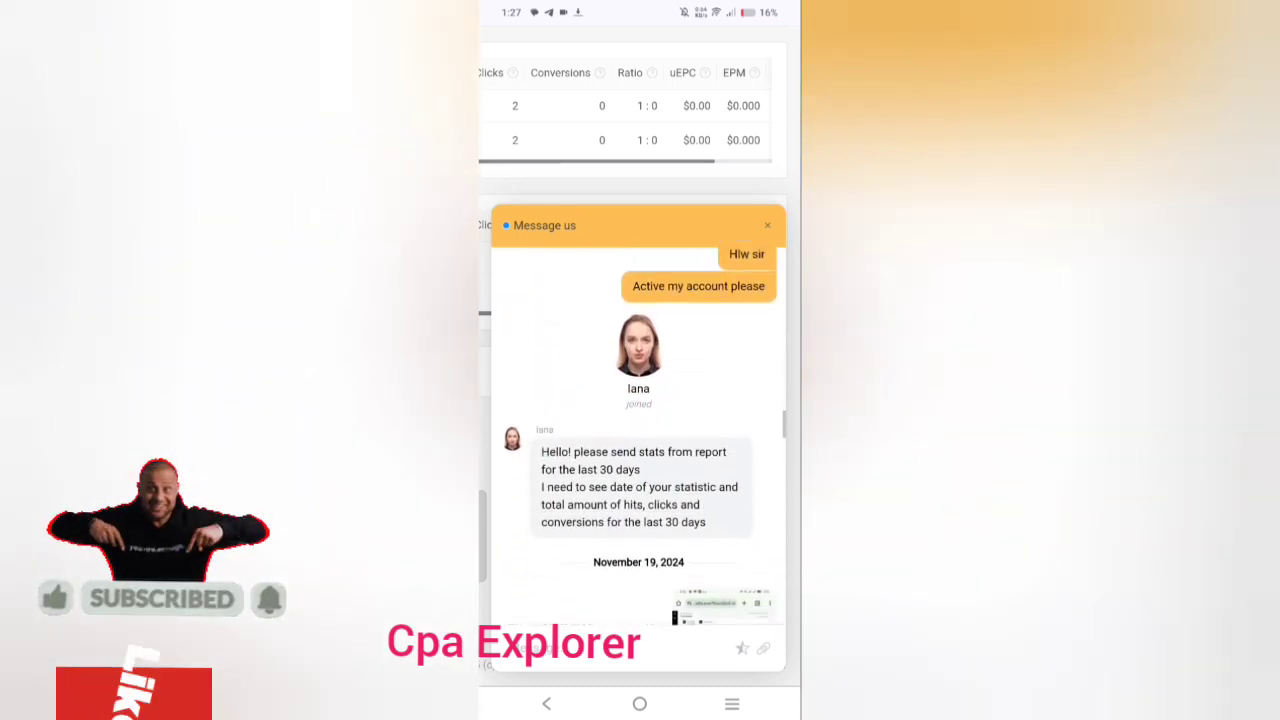
{"action": "scroll", "coordinate": [567, 356], "scroll_direction": "down", "scroll_amount": 1}
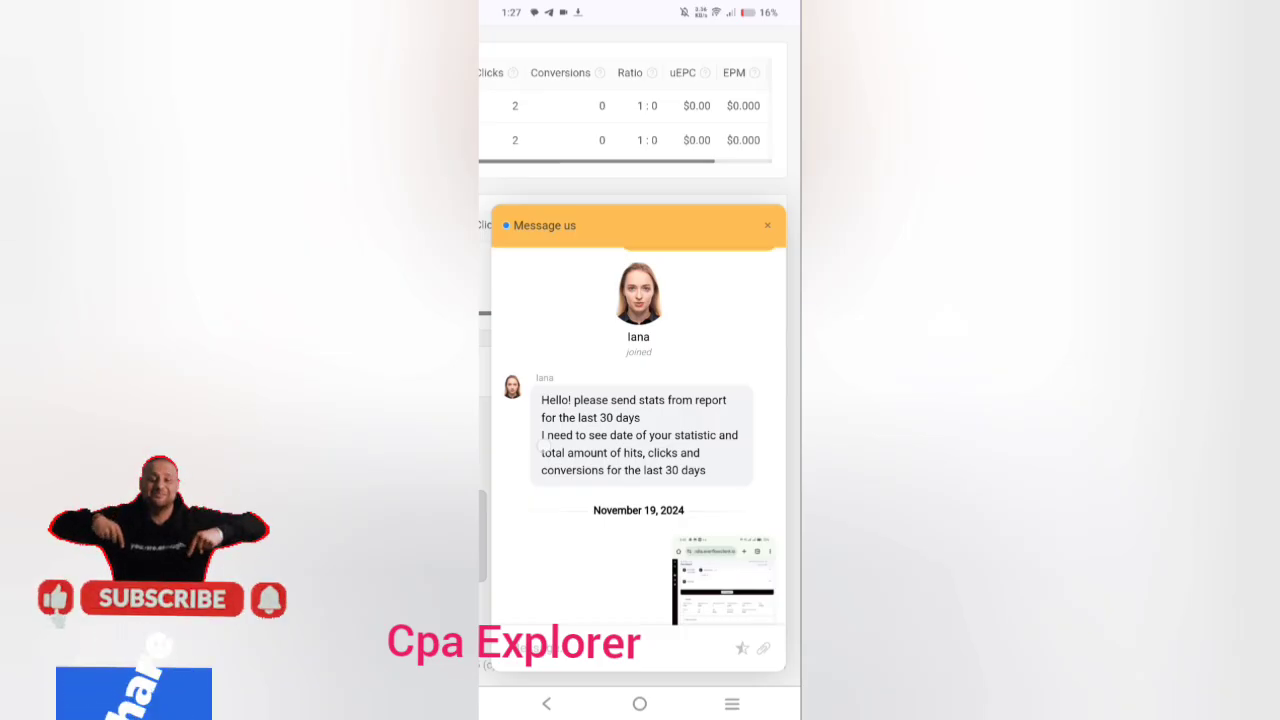
{"action": "scroll", "coordinate": [638, 430], "scroll_direction": "down", "scroll_amount": 2}
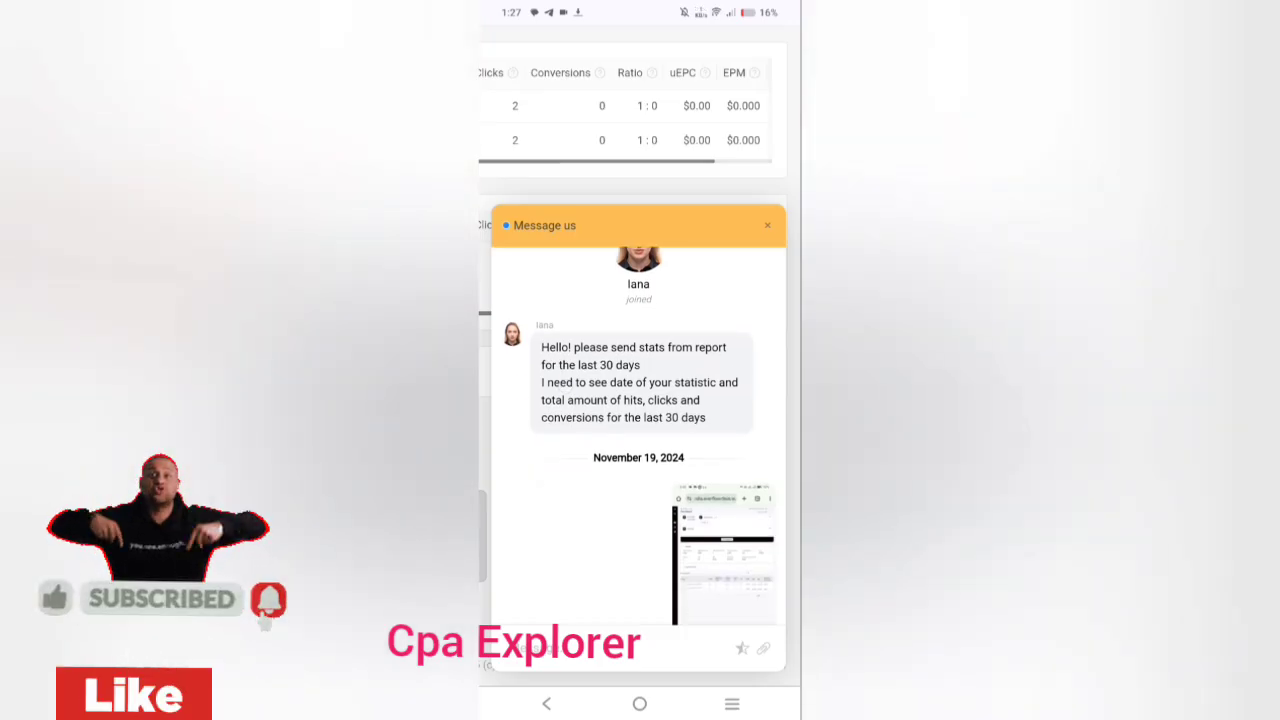
{"action": "scroll", "coordinate": [603, 410], "scroll_direction": "down", "scroll_amount": 2}
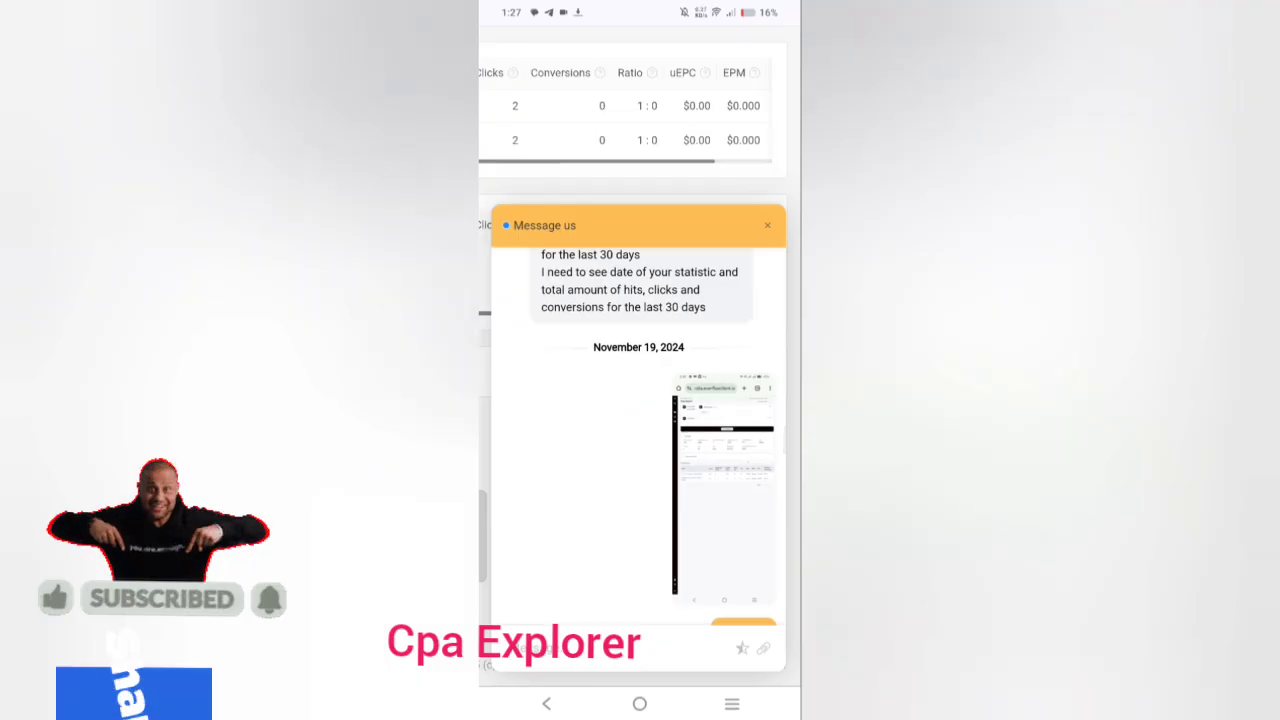
Review the first statistics report screenshots sent on November 19, 2024 and the activation request between them.
{"action": "scroll", "coordinate": [570, 424], "scroll_direction": "down", "scroll_amount": 4}
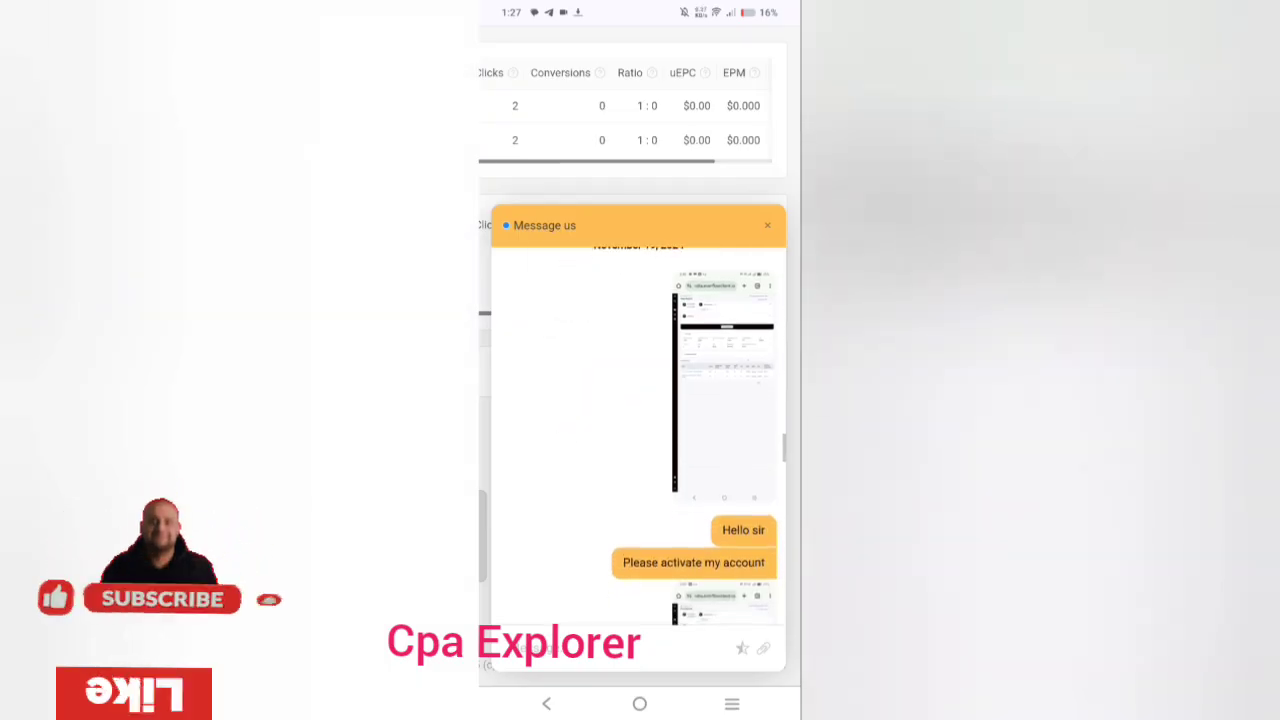
{"action": "scroll", "coordinate": [571, 425], "scroll_direction": "up", "scroll_amount": 1}
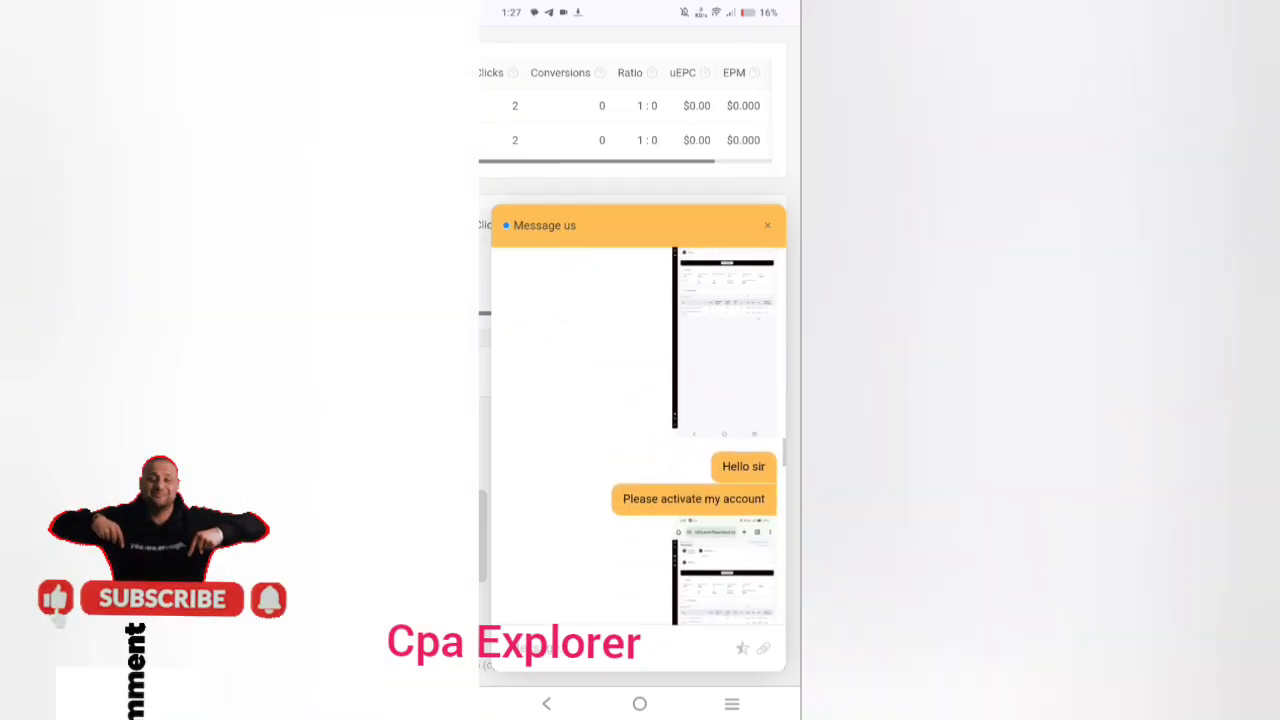
{"action": "scroll", "coordinate": [569, 380], "scroll_direction": "down", "scroll_amount": 1}
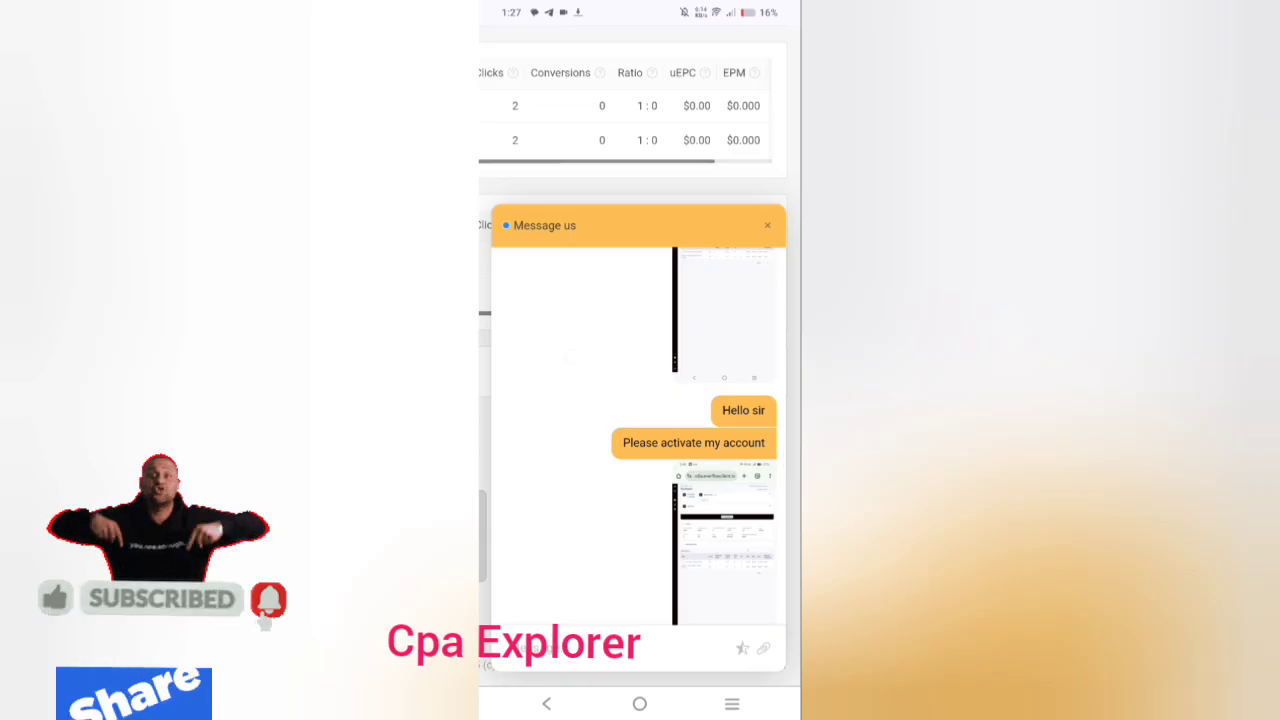
{"action": "scroll", "coordinate": [557, 371], "scroll_direction": "down", "scroll_amount": 2}
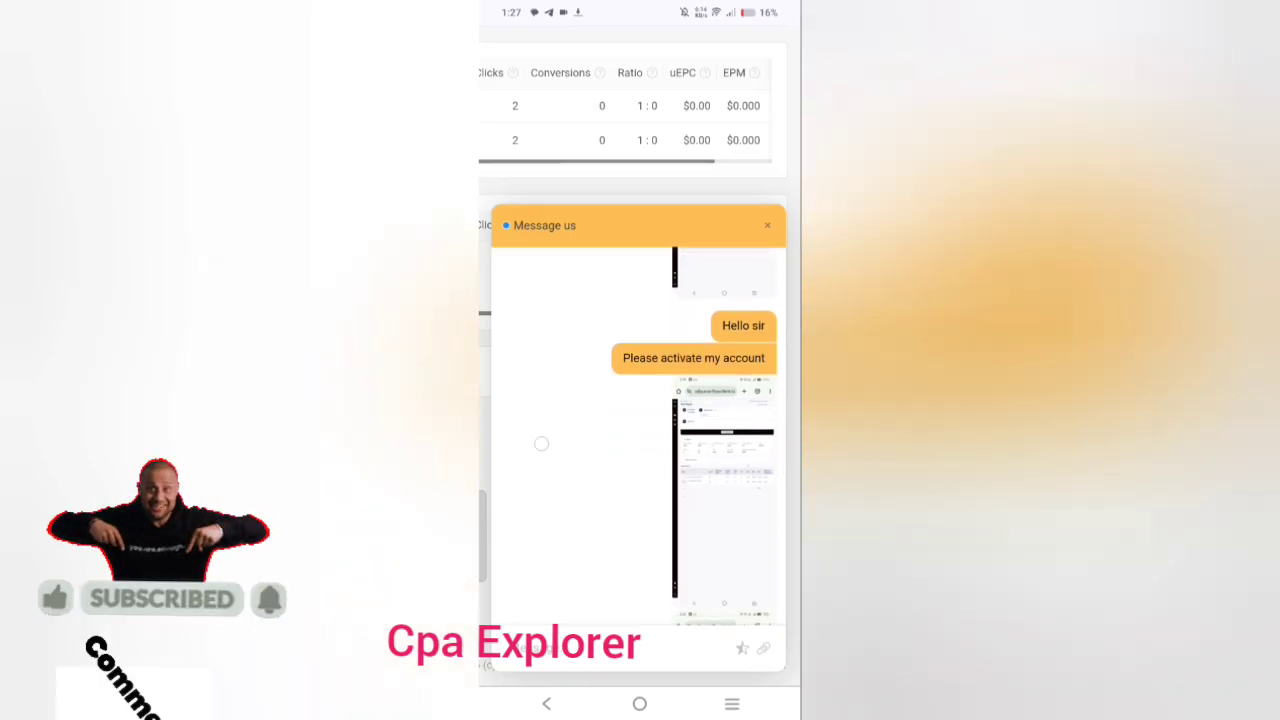
{"action": "scroll", "coordinate": [543, 443], "scroll_direction": "down", "scroll_amount": 4}
{"action": "scroll", "coordinate": [632, 440], "scroll_direction": "down", "scroll_amount": 2}
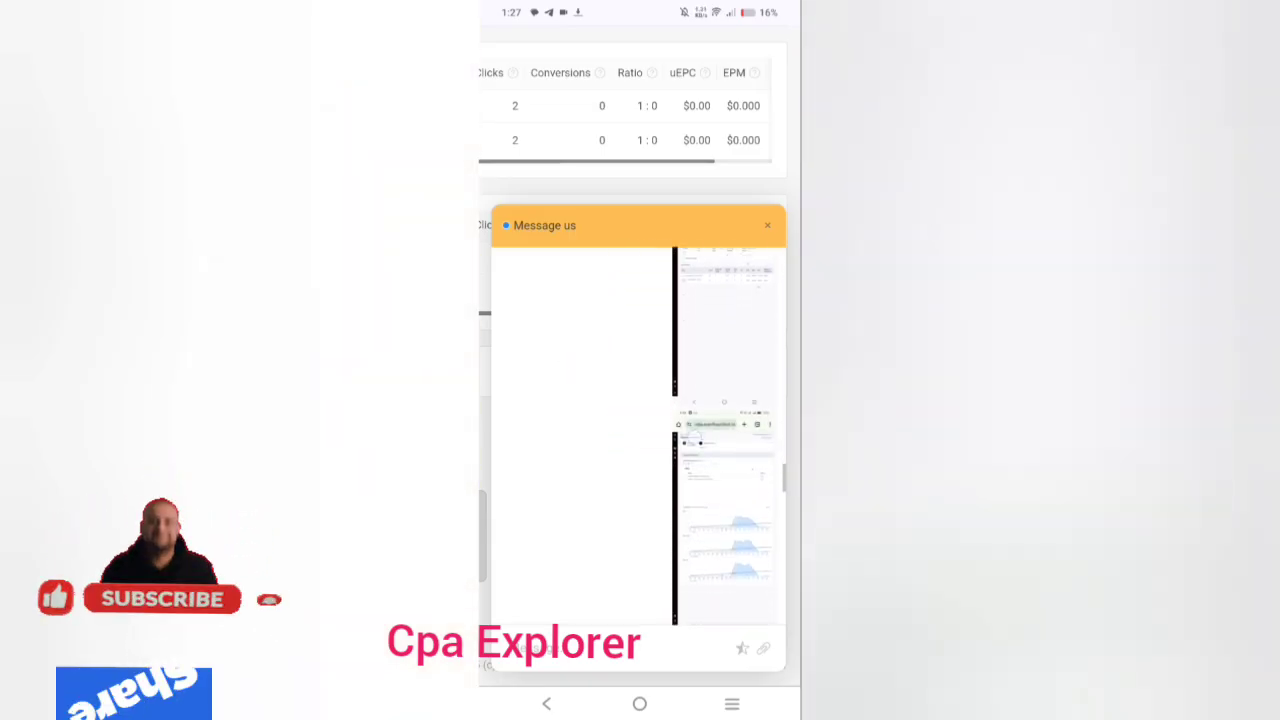
Examine the performance chart screenshot up close and the report screenshot sent after it.
{"action": "scroll", "coordinate": [677, 443], "scroll_direction": "up", "scroll_amount": 3}
{"action": "scroll", "coordinate": [672, 438], "scroll_direction": "down", "scroll_amount": 1}
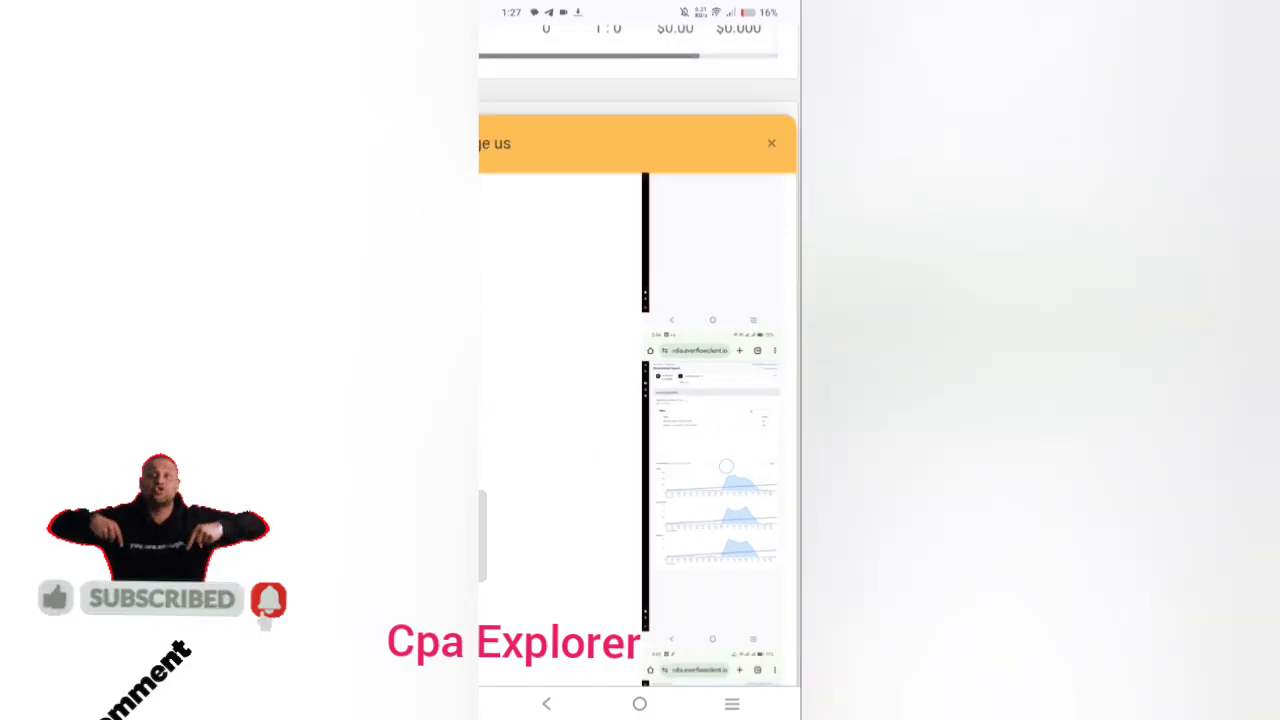
{"action": "scroll", "coordinate": [712, 430], "scroll_direction": "down", "scroll_amount": 2}
{"action": "scroll", "coordinate": [640, 400], "scroll_direction": "down", "scroll_amount": 2}
{"action": "scroll", "coordinate": [700, 420], "scroll_direction": "down", "scroll_amount": 3}
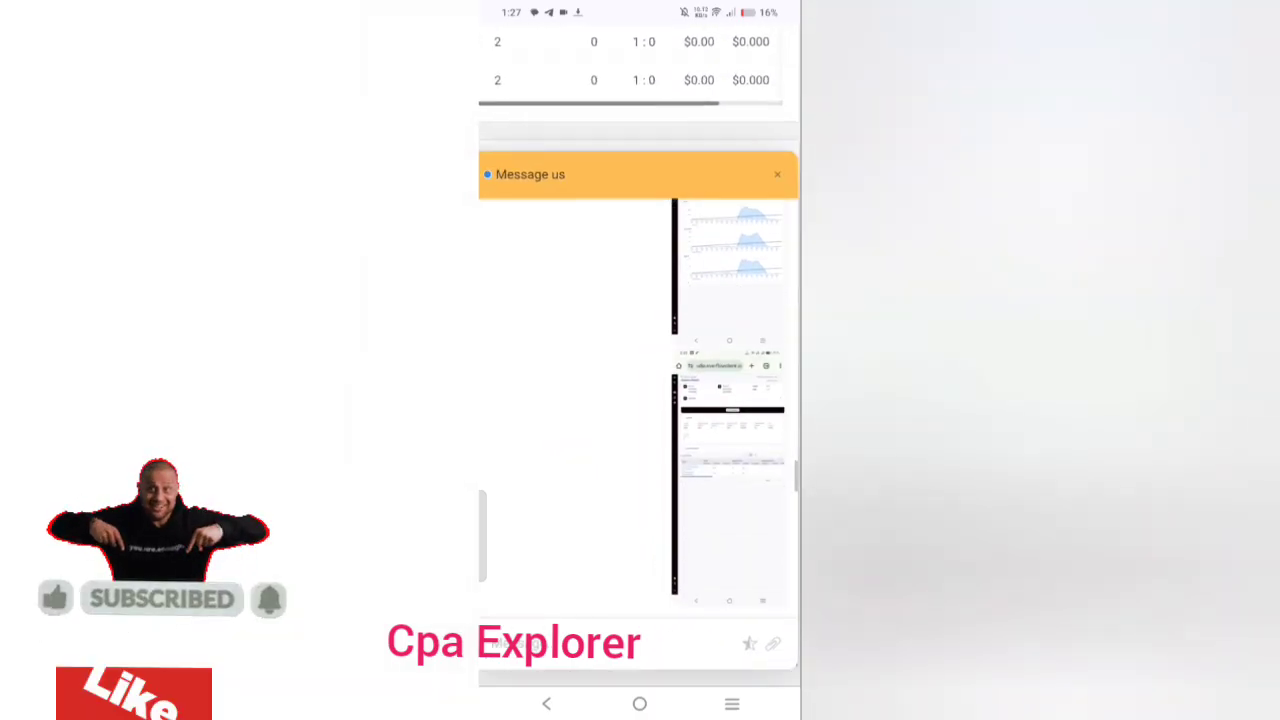
Read the repeated account activation requests that follow the last screenshot, including the message about being prepared to work.
{"action": "scroll", "coordinate": [640, 400], "scroll_direction": "down", "scroll_amount": 2}
{"action": "scroll", "coordinate": [650, 430], "scroll_direction": "down", "scroll_amount": 2}
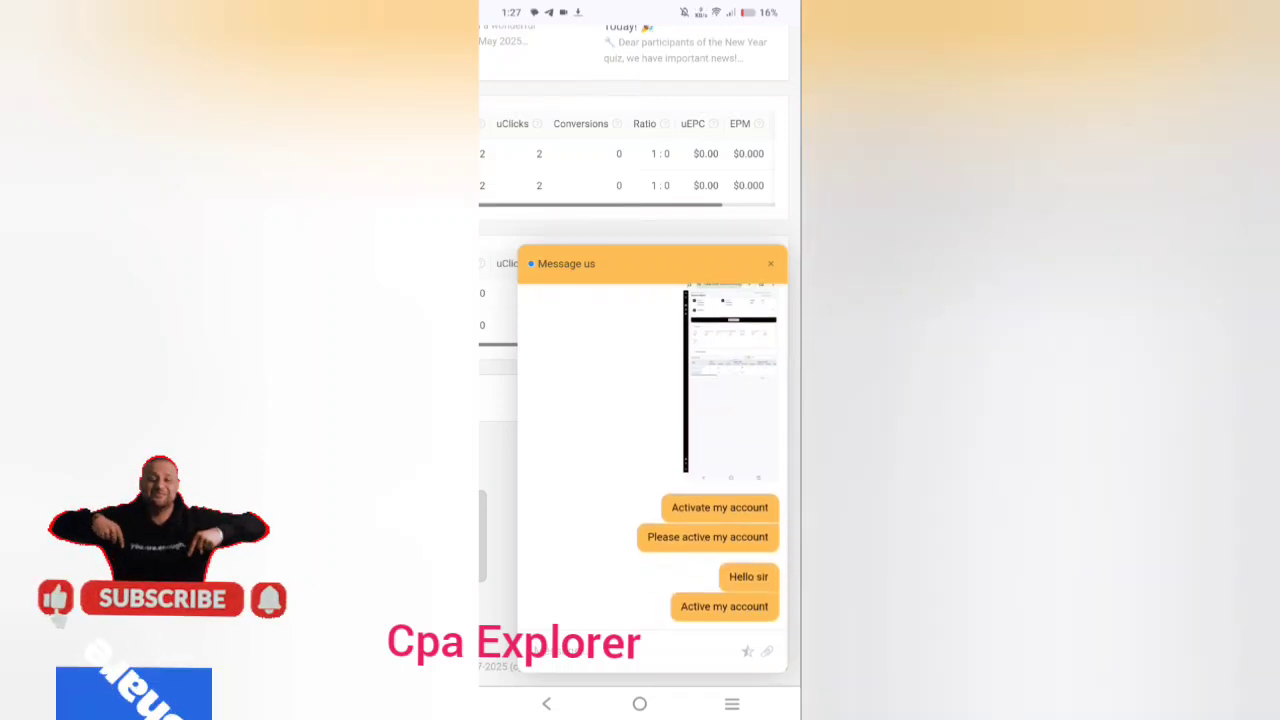
{"action": "scroll", "coordinate": [650, 450], "scroll_direction": "down", "scroll_amount": 1}
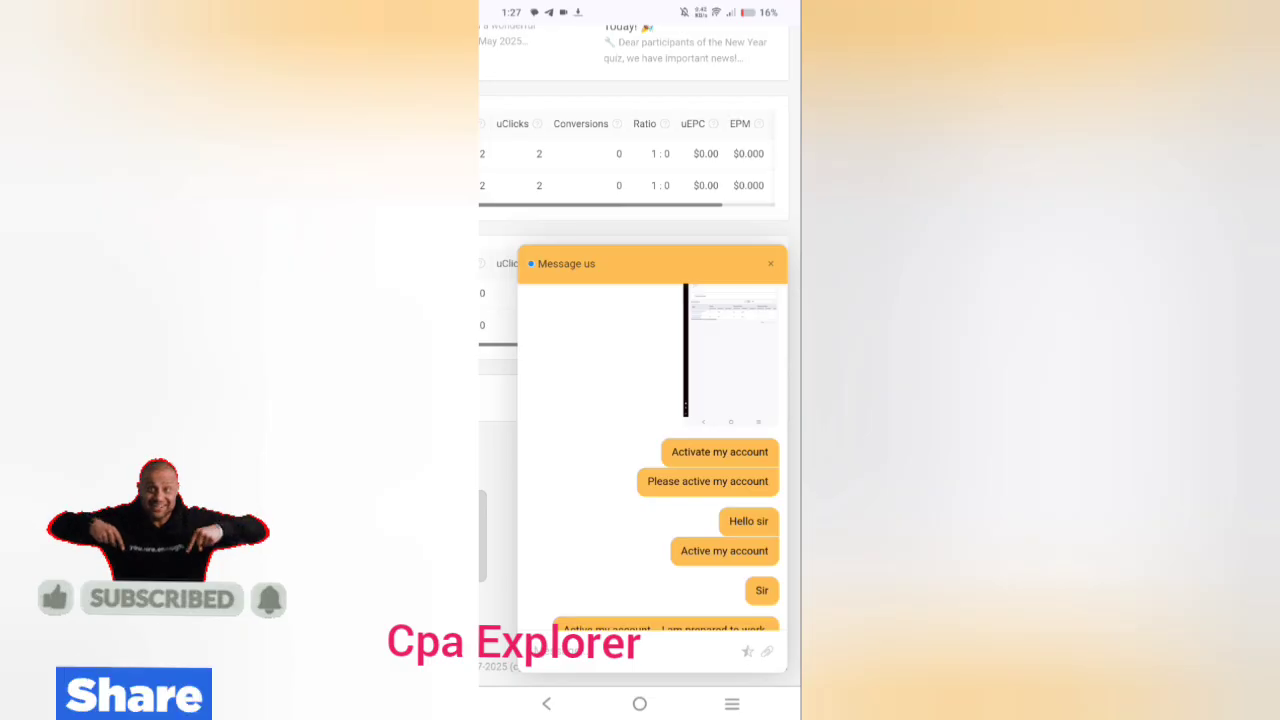
{"action": "scroll", "coordinate": [587, 416], "scroll_direction": "up", "scroll_amount": 1}
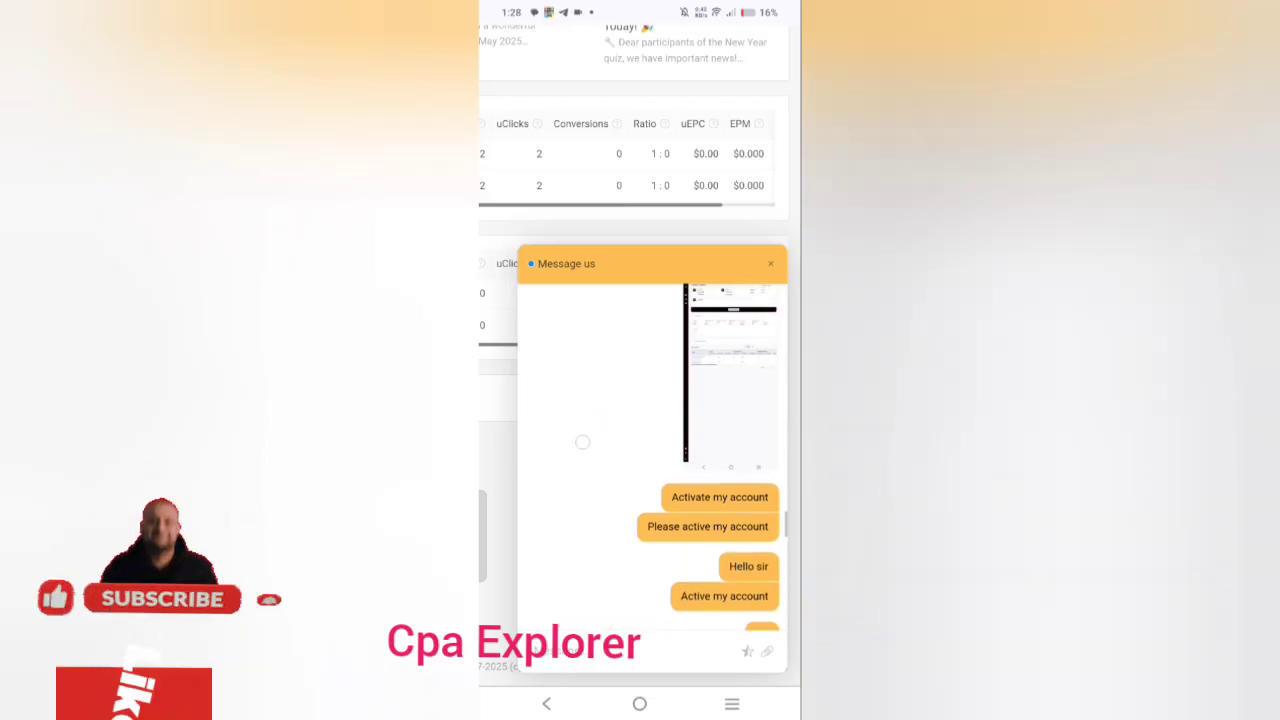
{"action": "scroll", "coordinate": [563, 446], "scroll_direction": "down", "scroll_amount": 2}
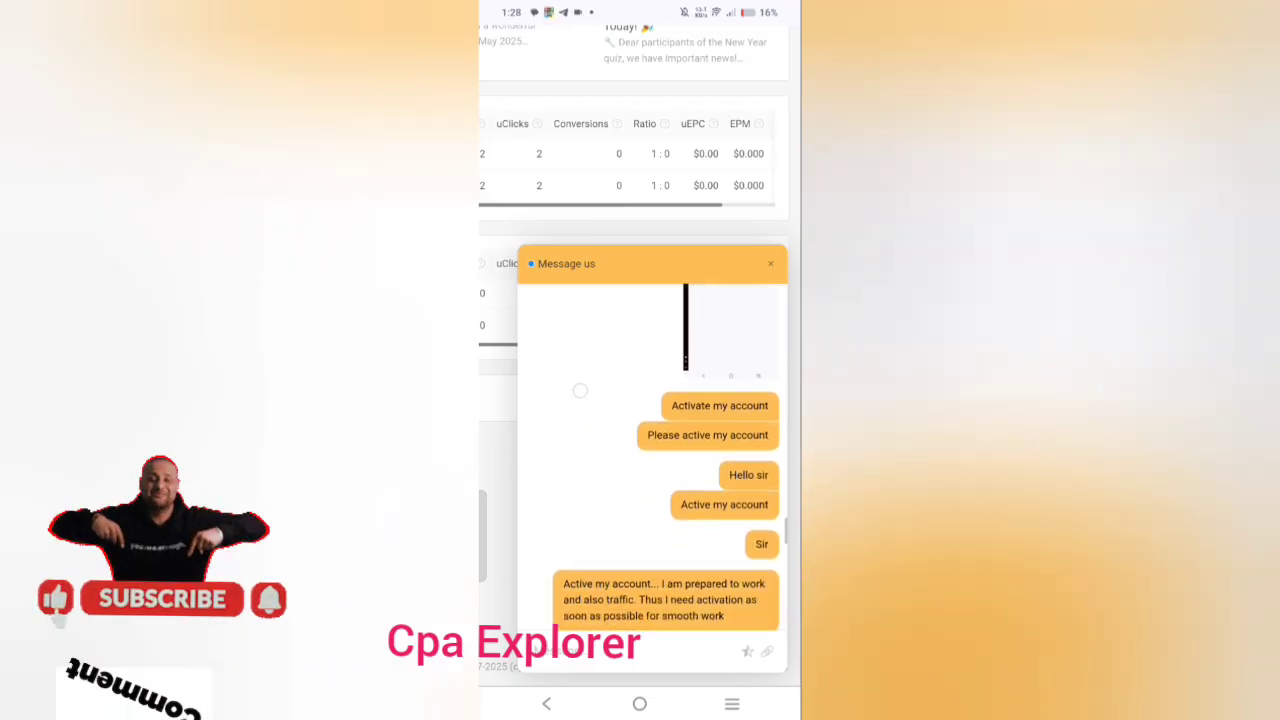
{"action": "scroll", "coordinate": [578, 384], "scroll_direction": "down", "scroll_amount": 2}
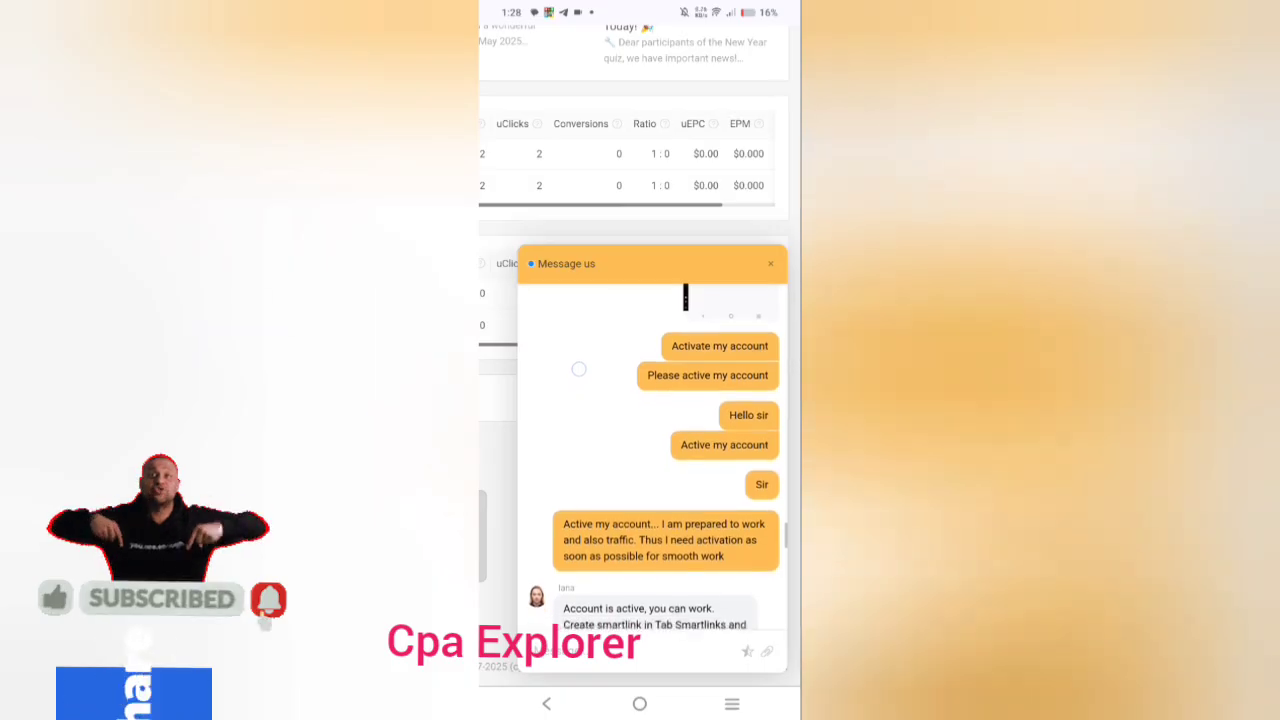
Read the support agent's activation reply, covering the smartlink instructions, forbidden traffic sources and the Support FAQ note.
{"action": "scroll", "coordinate": [566, 352], "scroll_direction": "down", "scroll_amount": 1}
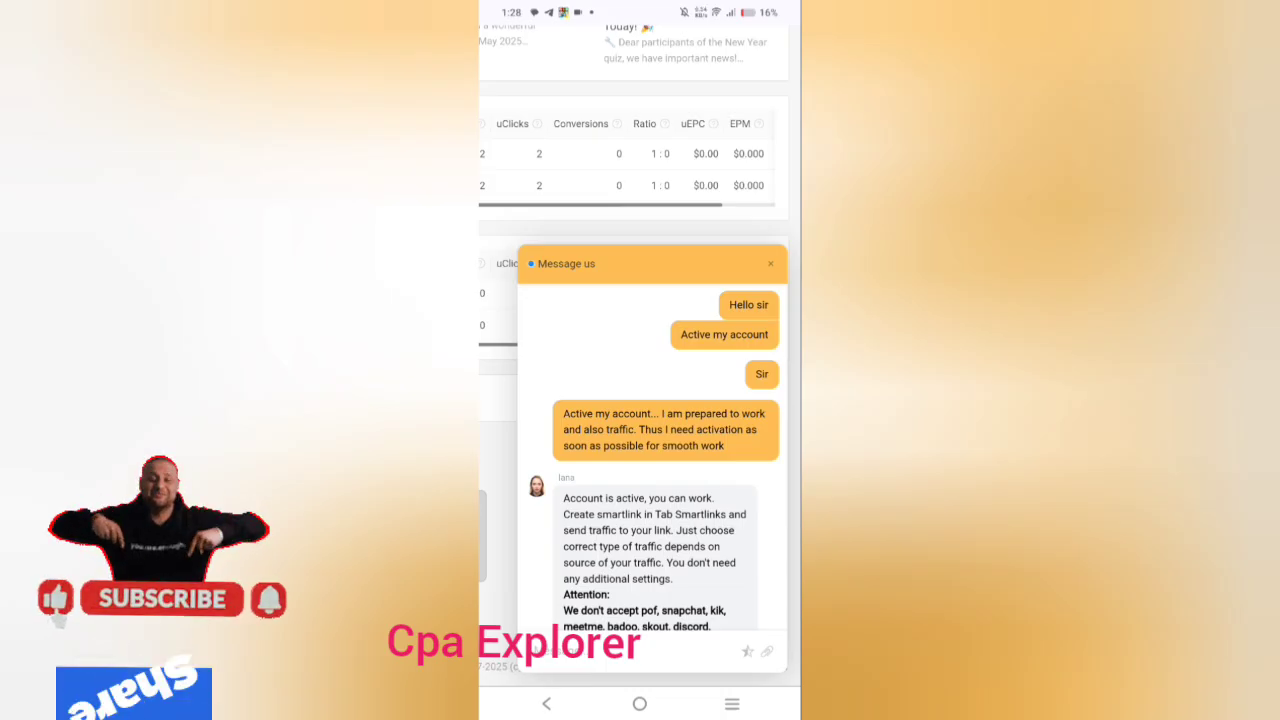
{"action": "scroll", "coordinate": [650, 450], "scroll_direction": "down", "scroll_amount": 1}
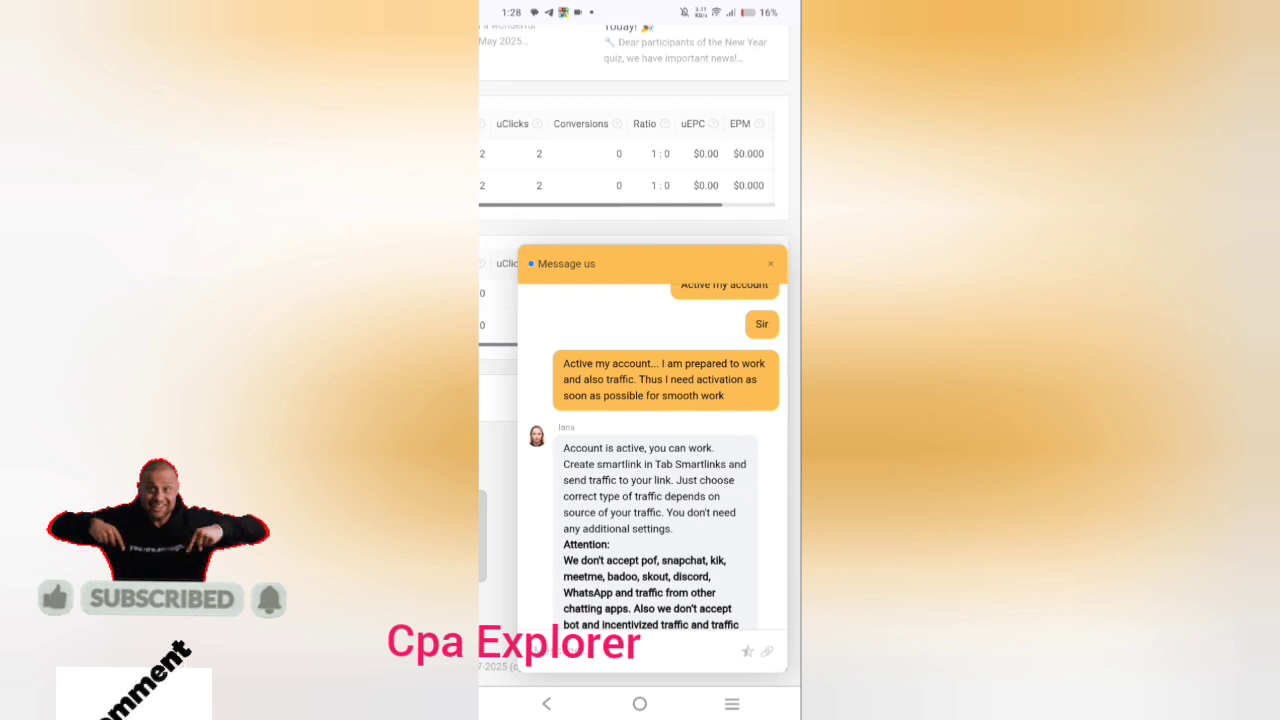
{"action": "scroll", "coordinate": [650, 450], "scroll_direction": "down", "scroll_amount": 1}
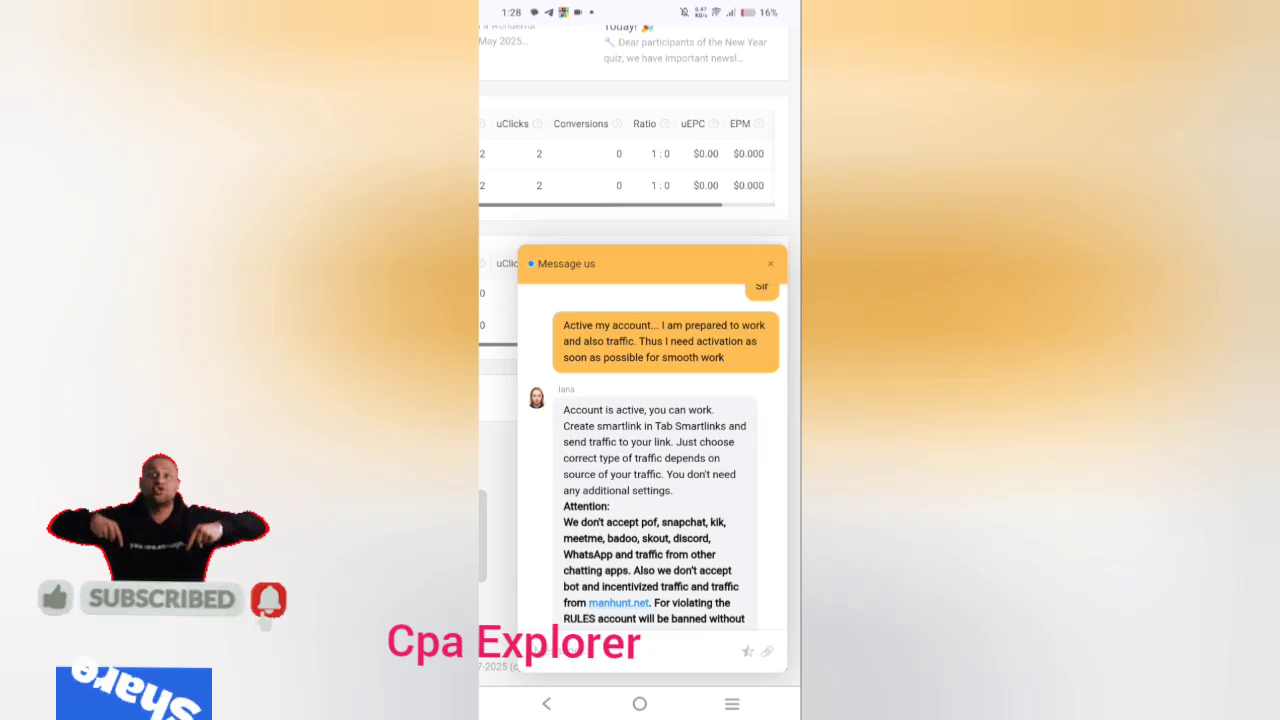
{"action": "scroll", "coordinate": [650, 450], "scroll_direction": "down", "scroll_amount": 1}
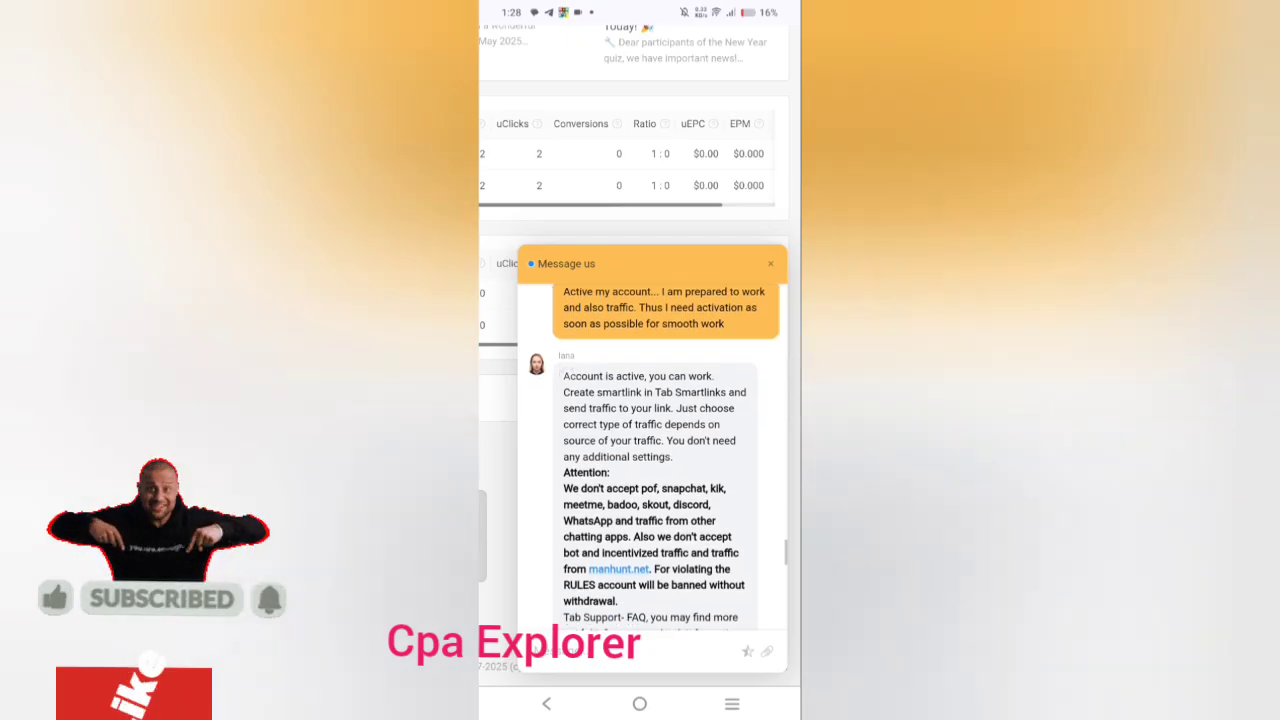
{"action": "scroll", "coordinate": [575, 400], "scroll_direction": "down", "scroll_amount": 1}
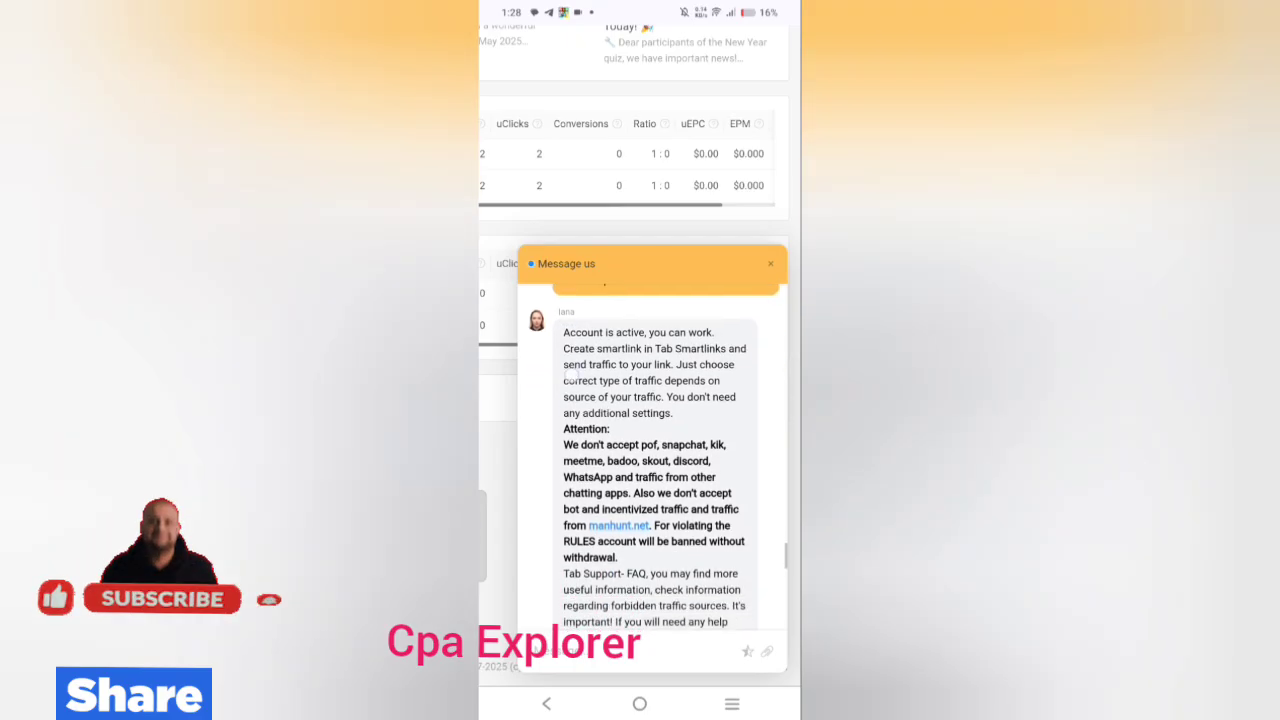
{"action": "scroll", "coordinate": [573, 381], "scroll_direction": "up", "scroll_amount": 2}
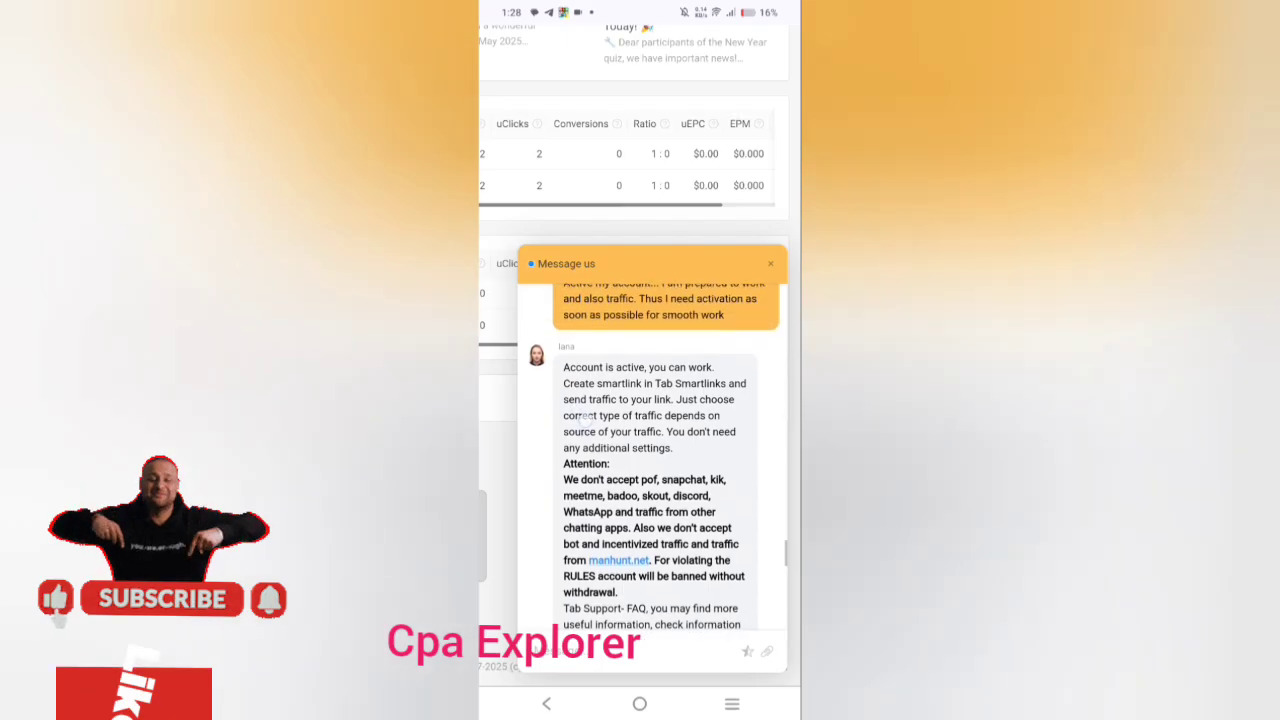